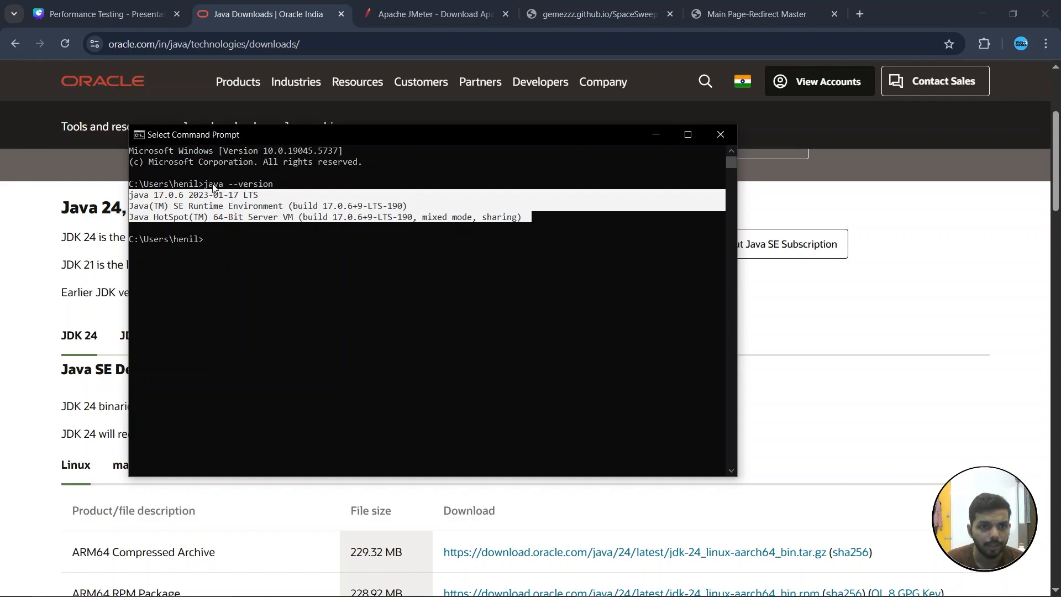
Highlight the java --version output in the command prompt and close the command prompt
drag(206, 185, 224, 186)
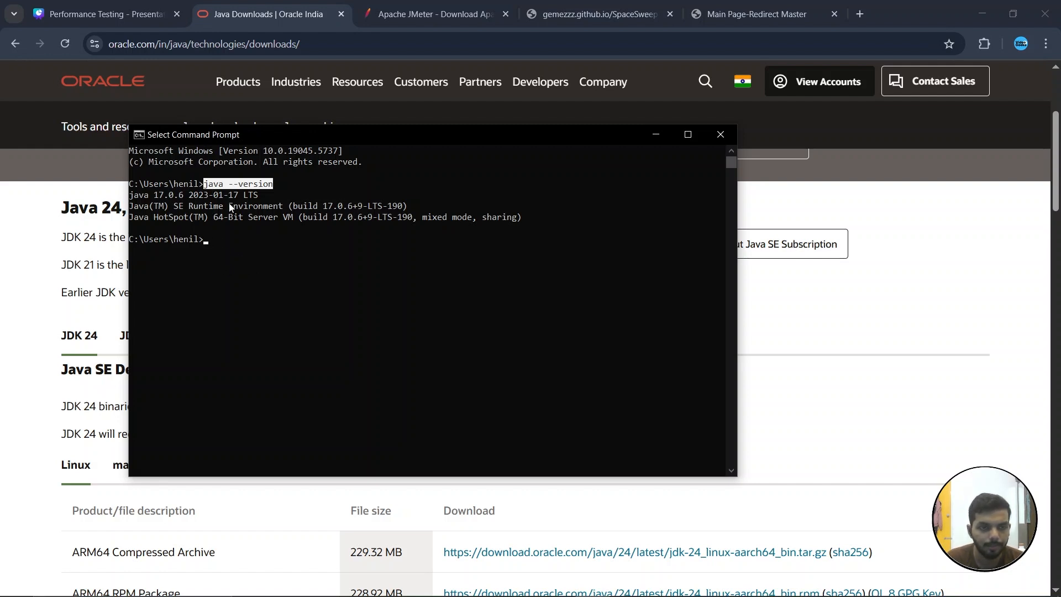
drag(527, 217, 123, 193)
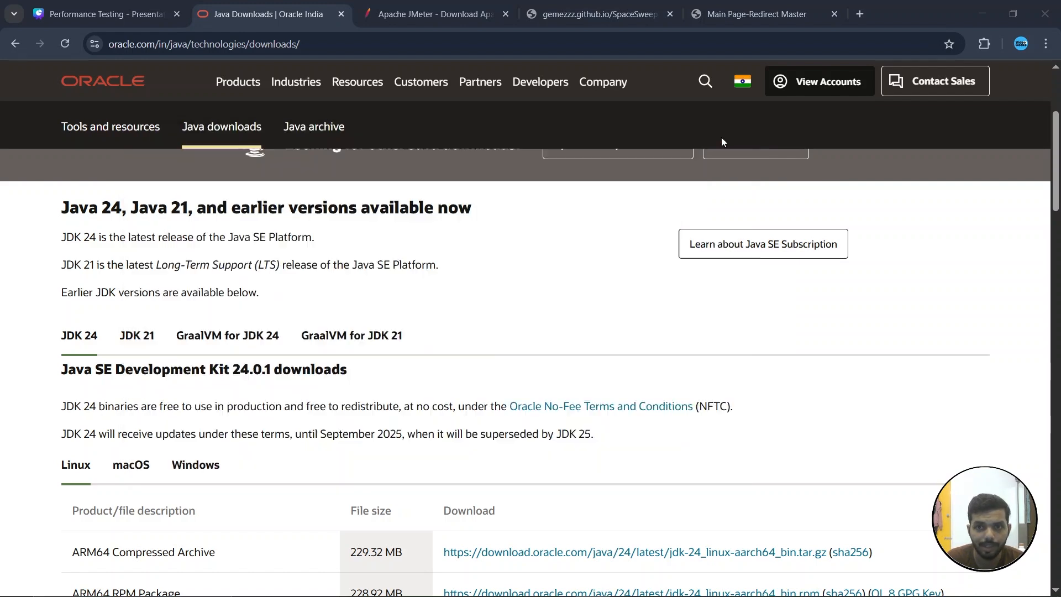
click(720, 138)
Review the Java downloads page and highlight the line stating JDK 21 is the Long-Term Support release
scroll(295, 365, down, 3)
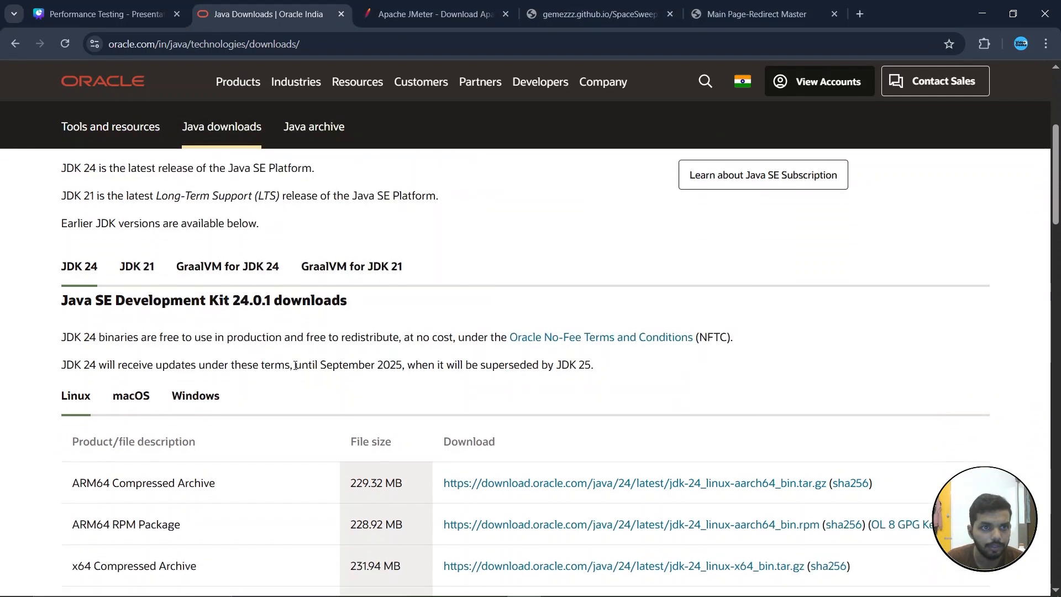
scroll(295, 369, up, 2)
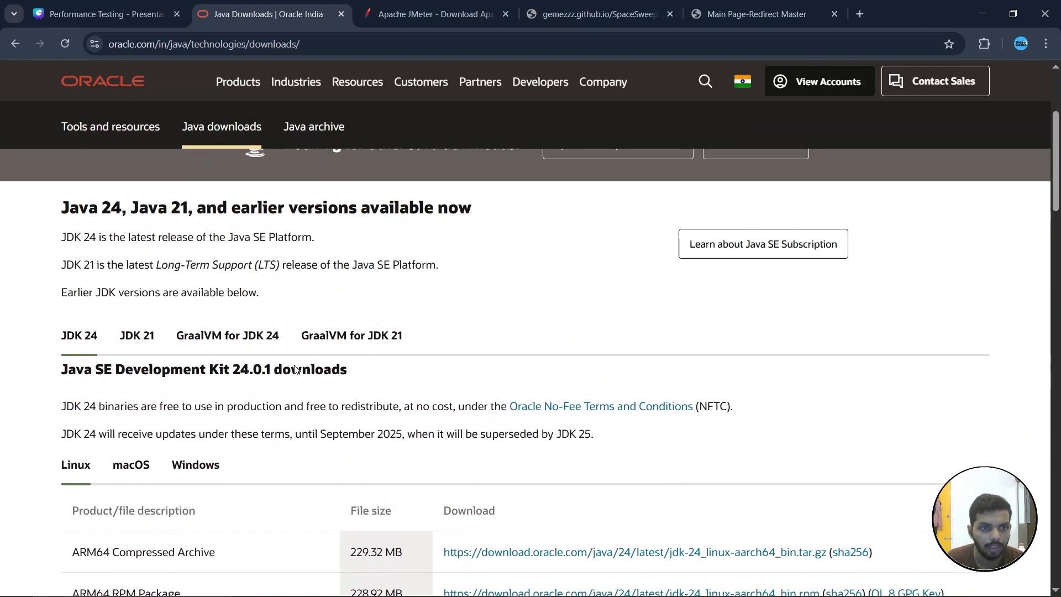
scroll(295, 365, down, 1)
scroll(299, 341, down, 2)
scroll(132, 404, up, 4)
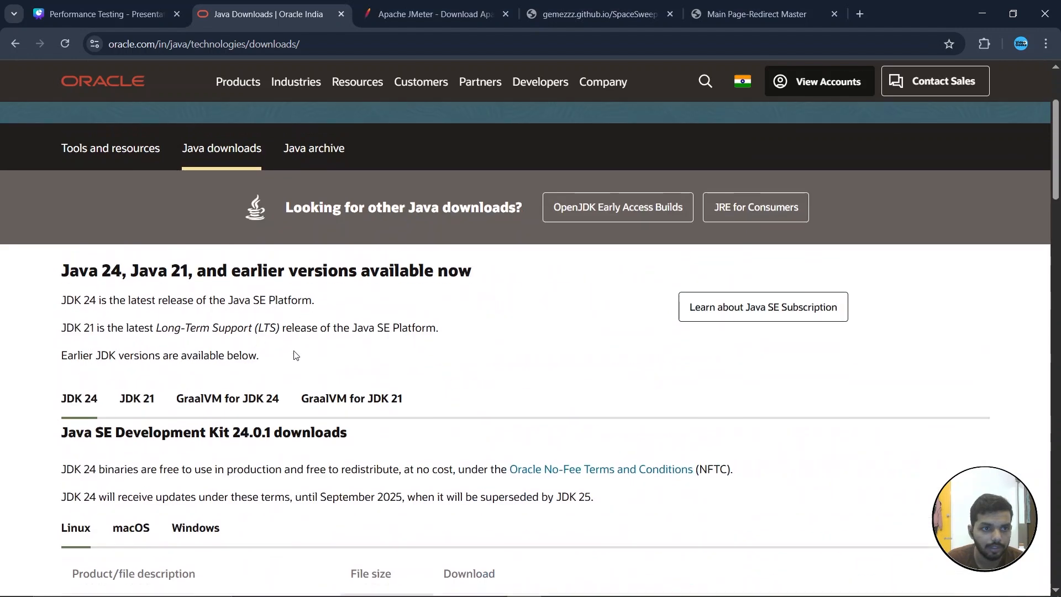
scroll(132, 405, down, 1)
scroll(182, 356, down, 2)
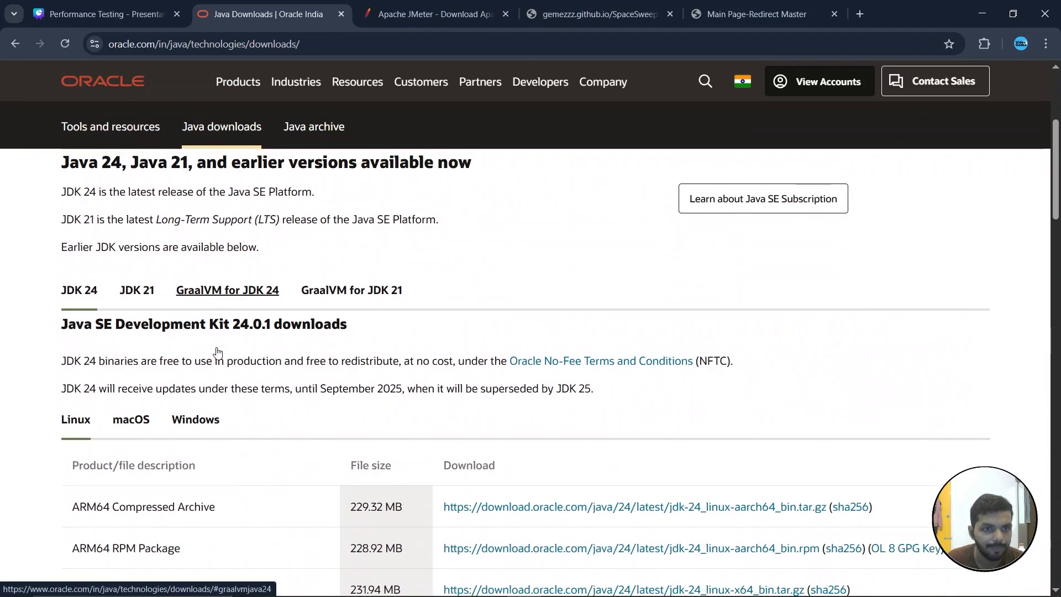
drag(64, 197, 442, 202)
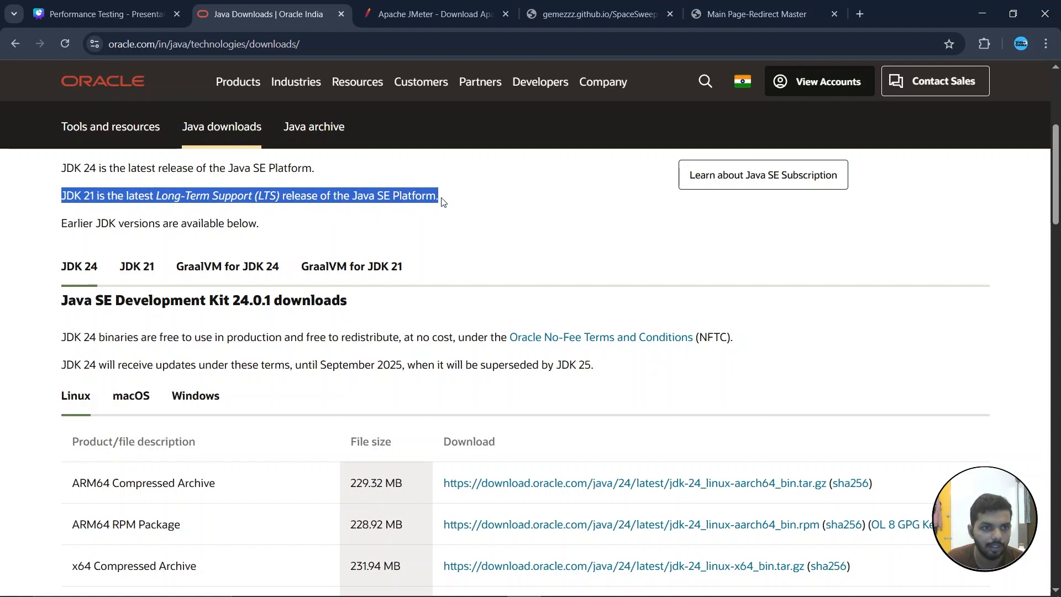
scroll(303, 405, up, 3)
scroll(232, 332, down, 1)
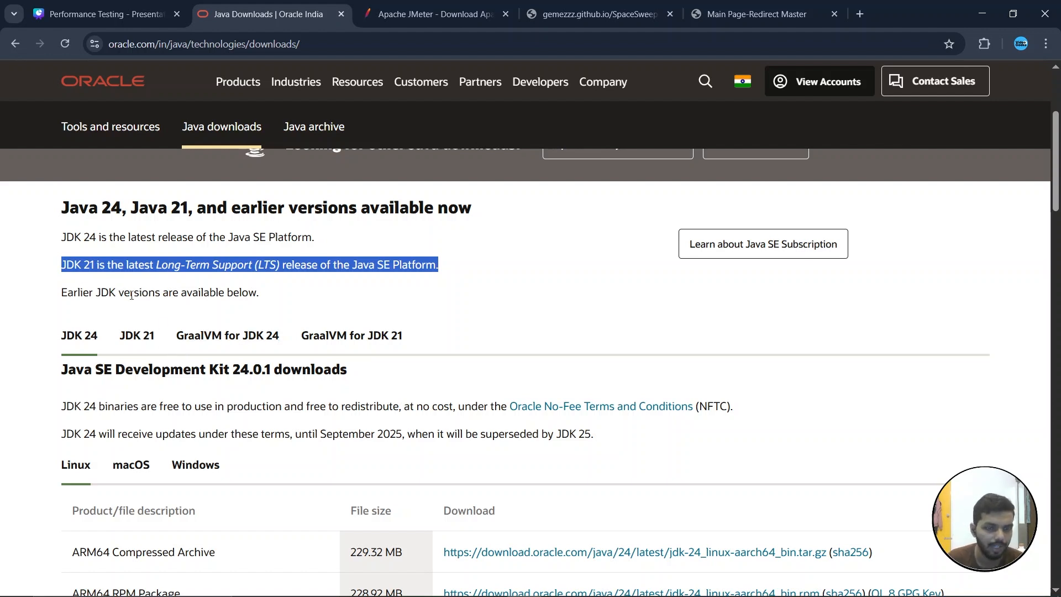
scroll(204, 381, down, 2)
scroll(165, 331, up, 1)
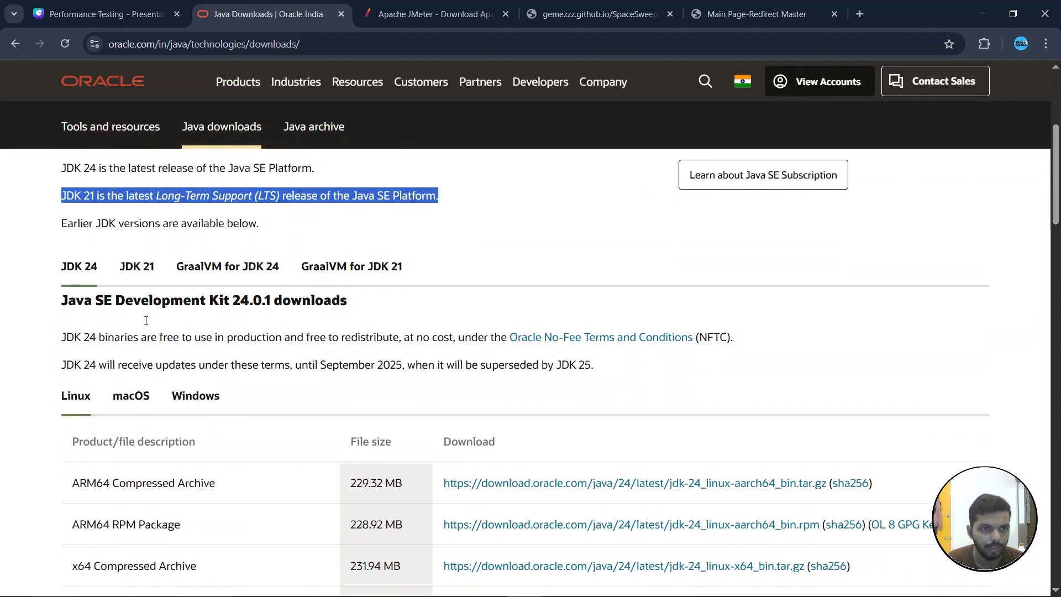
Switch to the JDK 21 downloads section and look over the page
click(134, 272)
scroll(238, 434, down, 2)
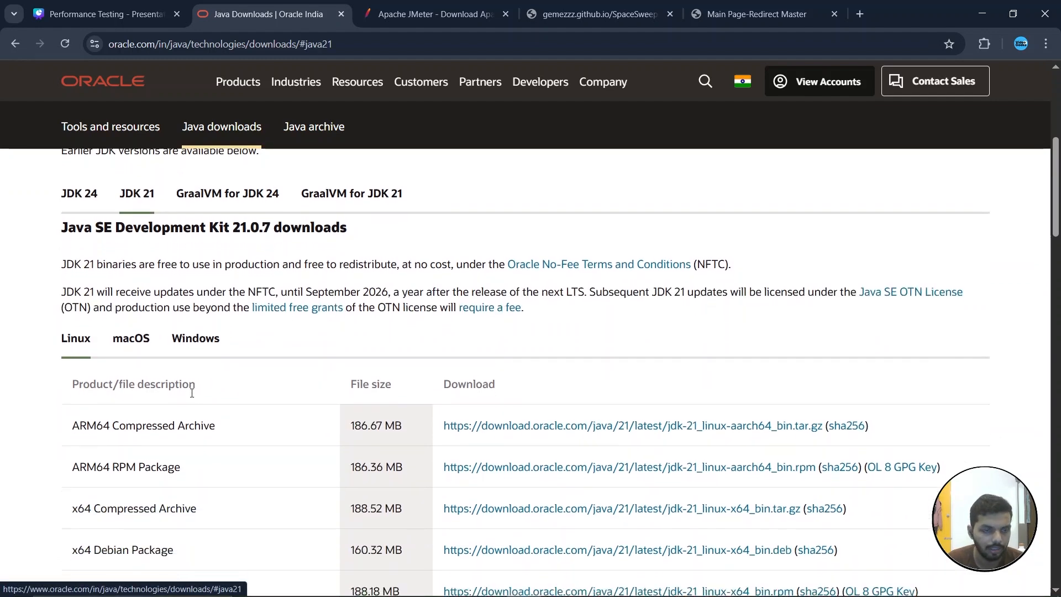
scroll(126, 331, up, 5)
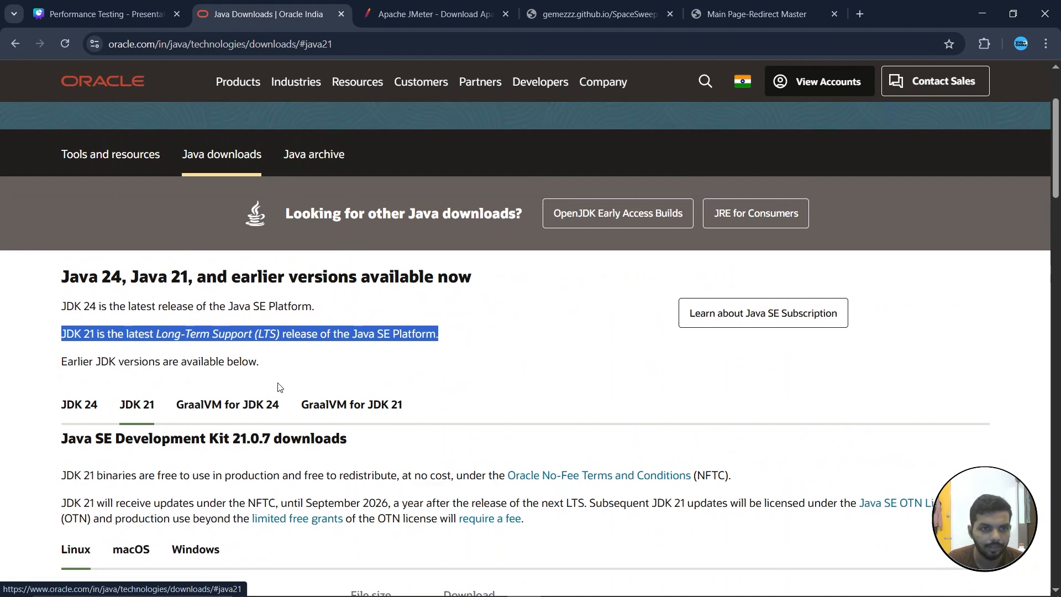
scroll(273, 402, down, 3)
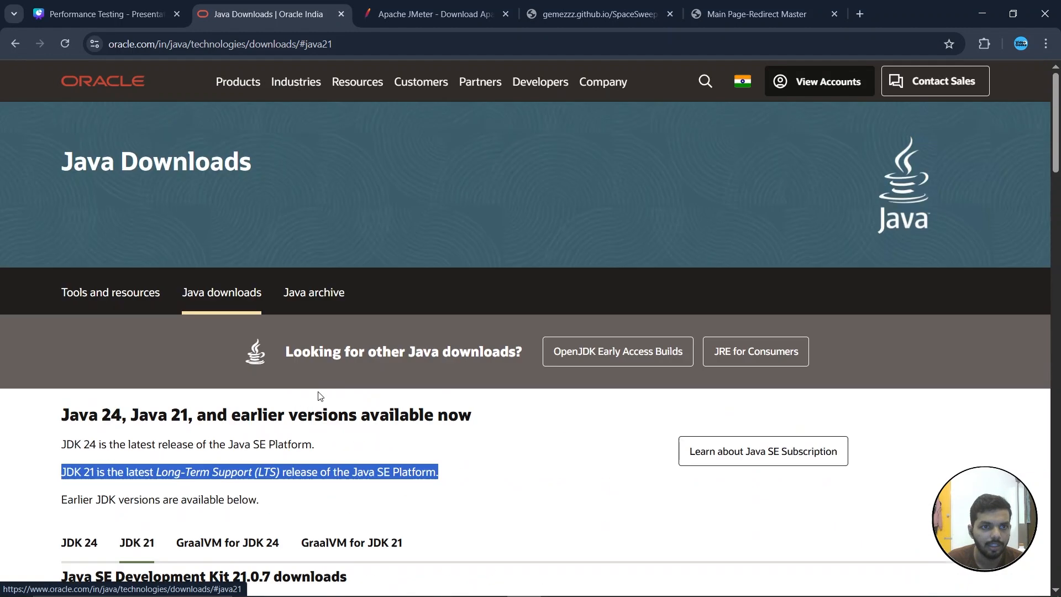
scroll(321, 393, up, 6)
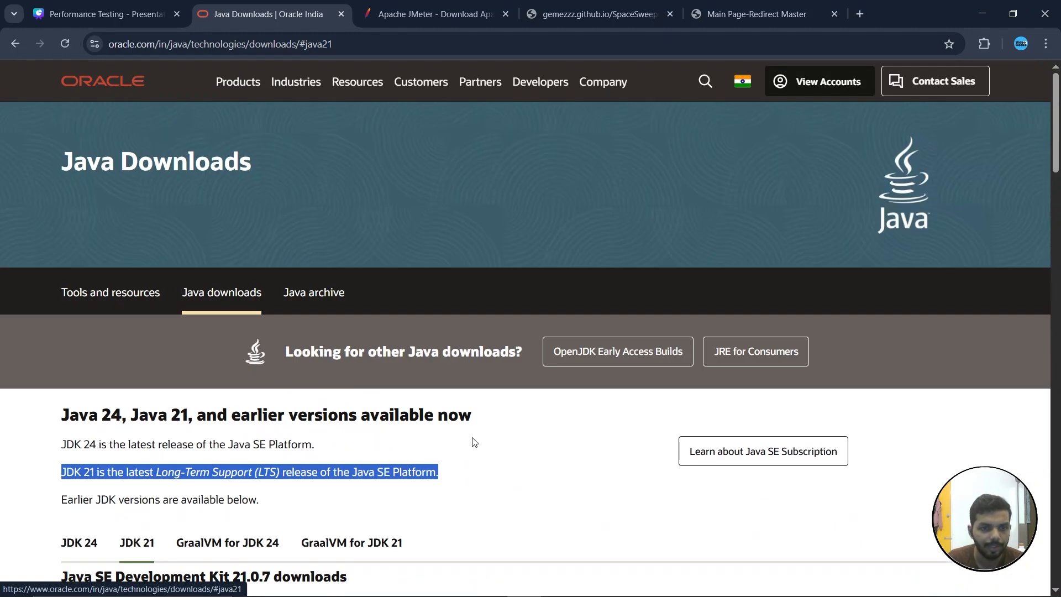
Go to the Apache JMeter download tab and download the apache-jmeter-5.6.3.tgz binary
key(ctrl+Tab)
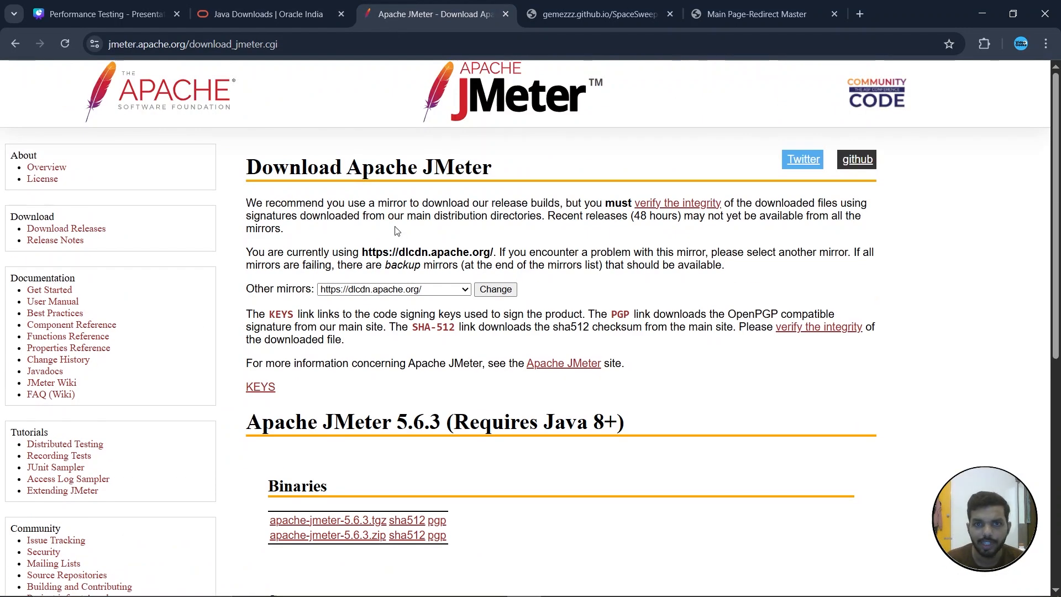
key(ctrl+l)
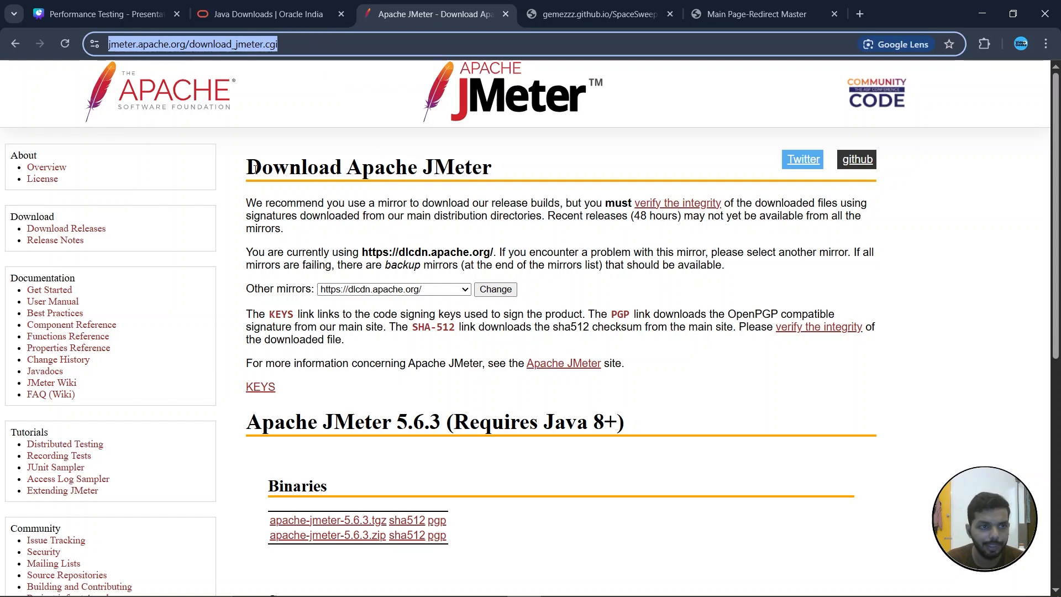
scroll(365, 160, down, 6)
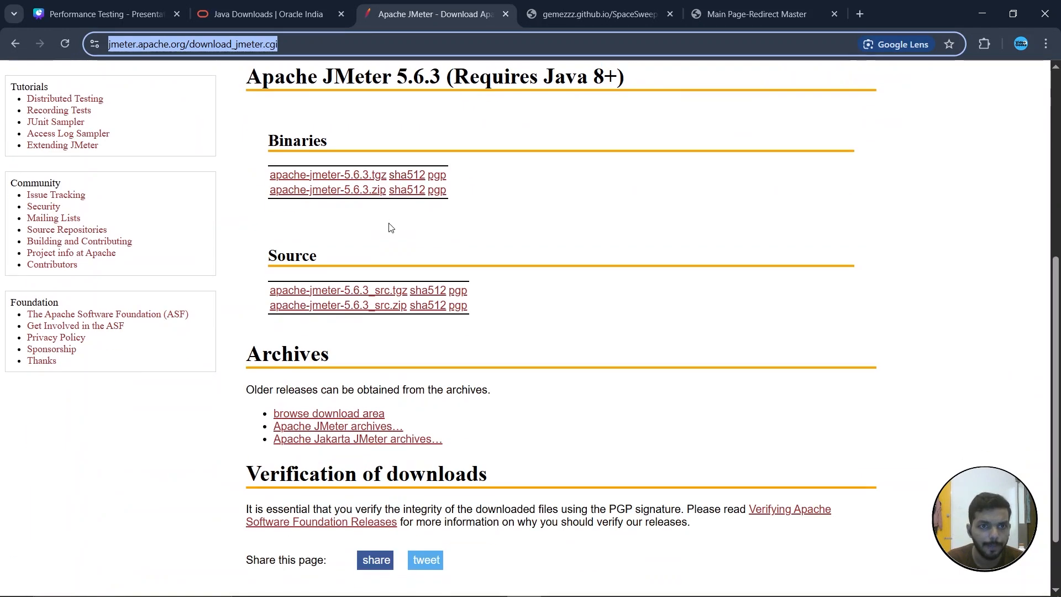
click(330, 175)
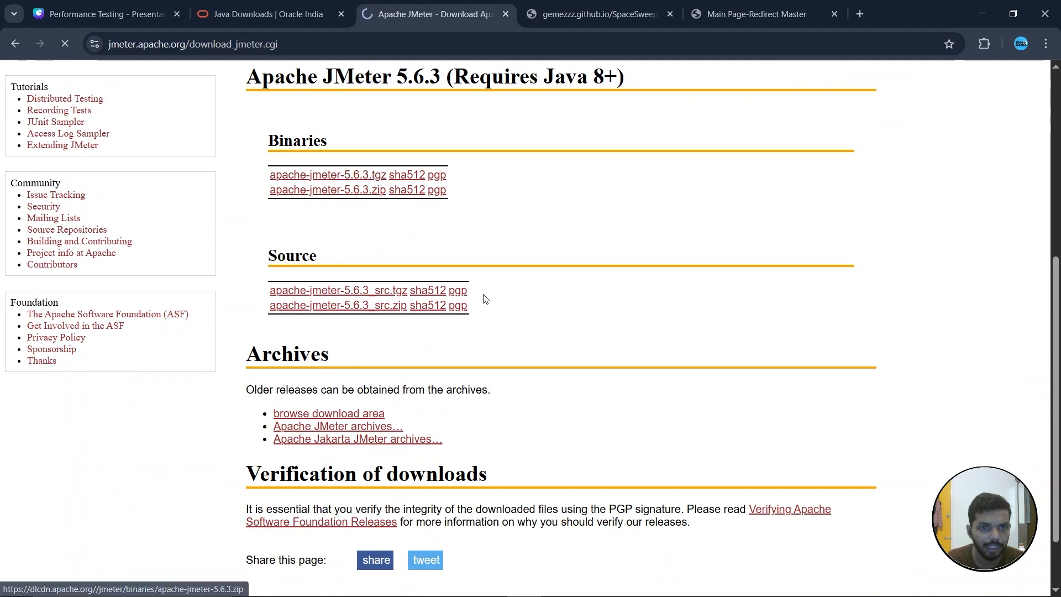
scroll(485, 299, up, 6)
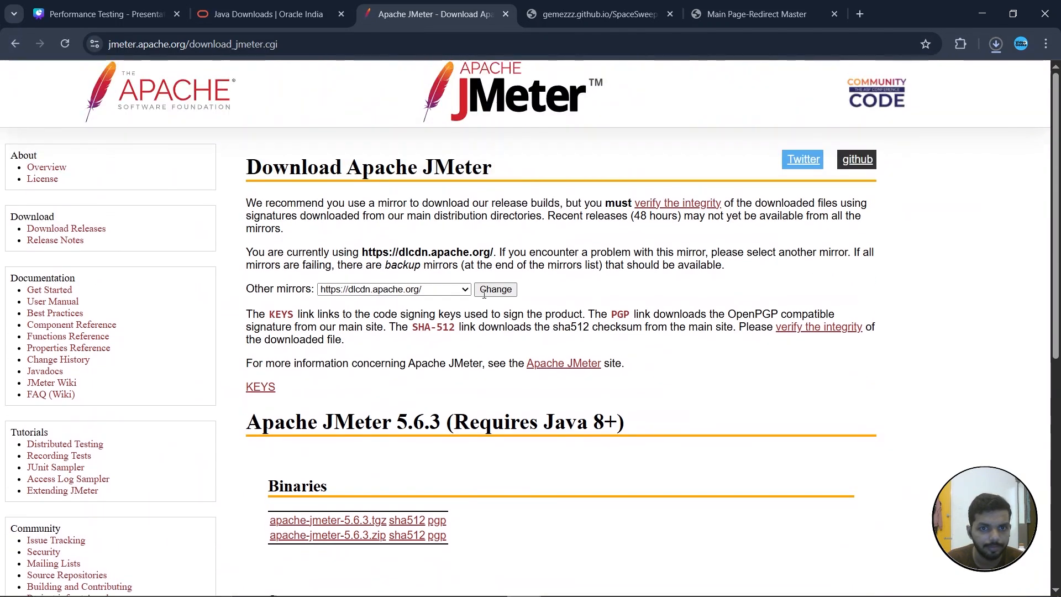
Check the download history and highlight the Java 8+ requirement of Apache JMeter 5.6.3
click(996, 43)
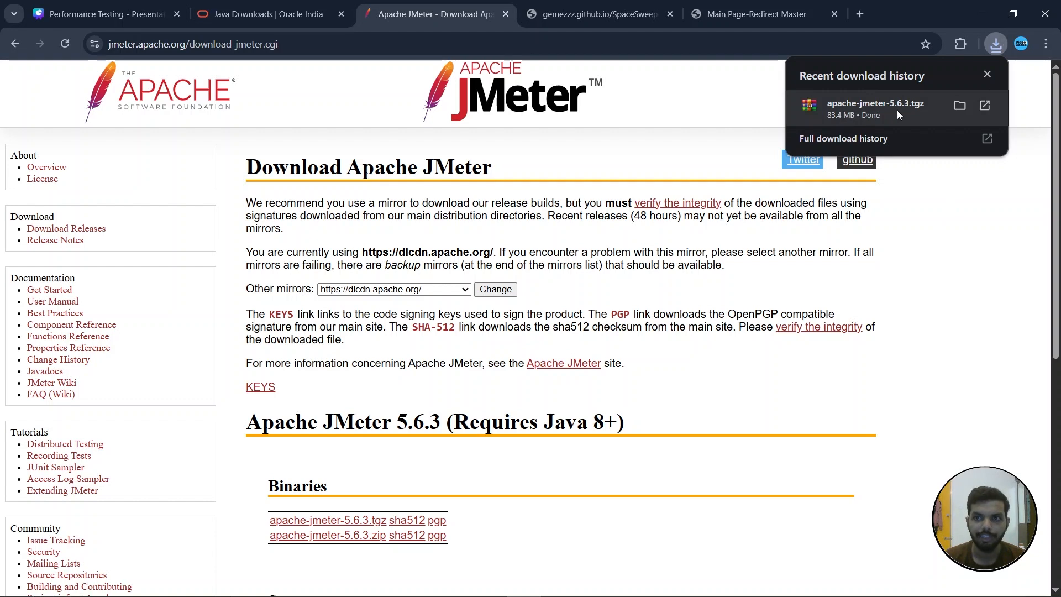
scroll(573, 319, down, 2)
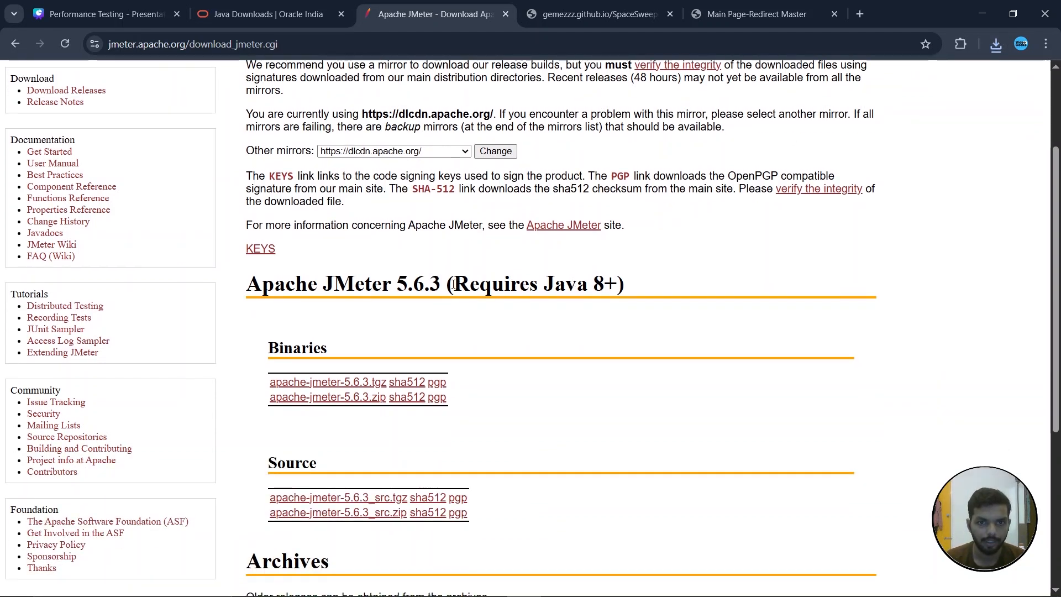
drag(247, 288, 618, 284)
click(357, 294)
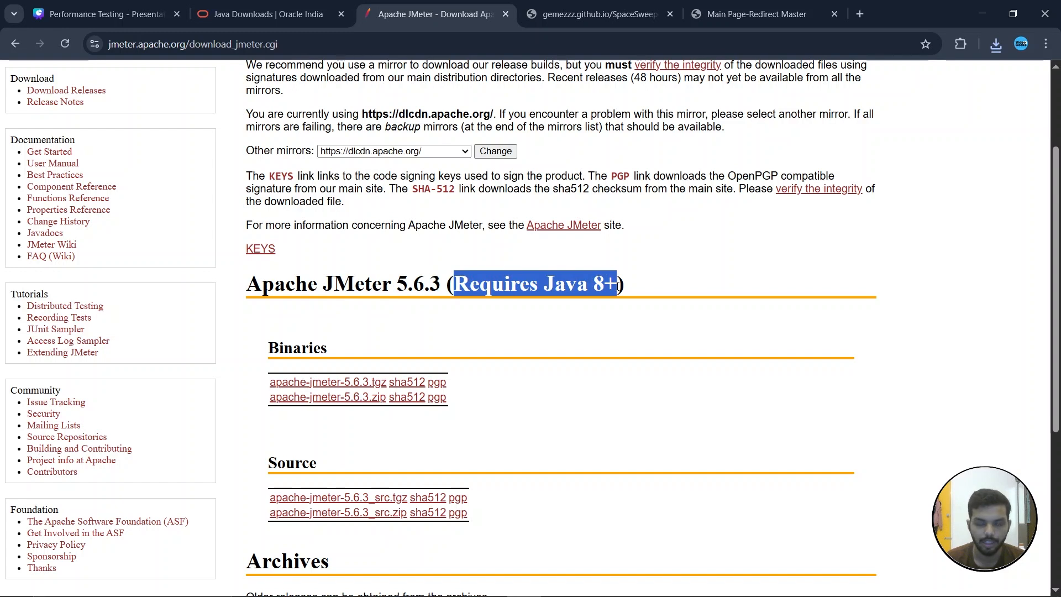
drag(543, 286, 617, 285)
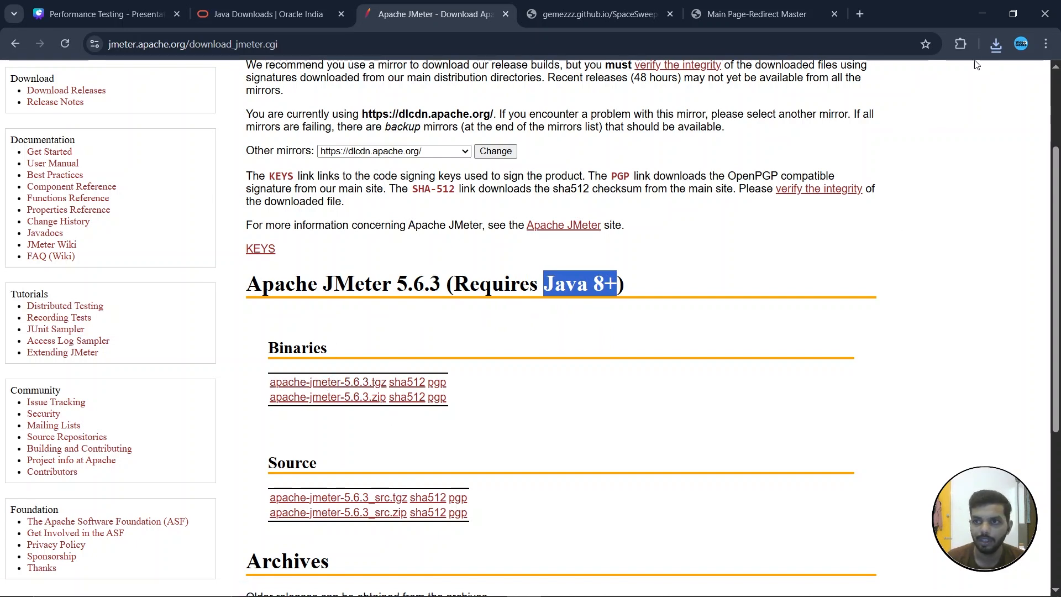
Open the downloaded archive's folder and extract apache-jmeter-5.6.3 in place
click(998, 43)
click(960, 106)
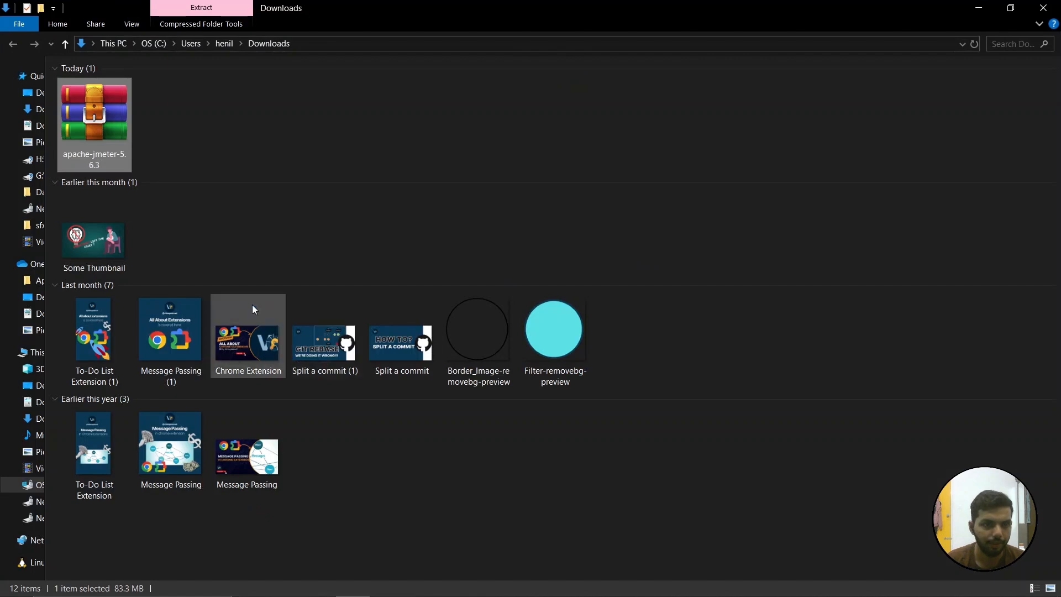
right_click(97, 130)
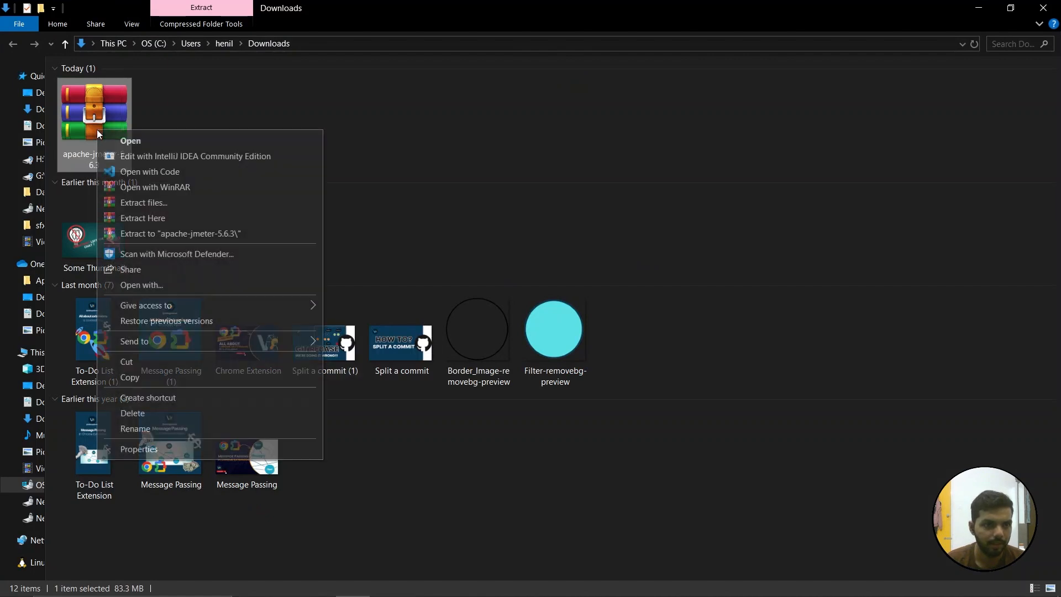
click(146, 217)
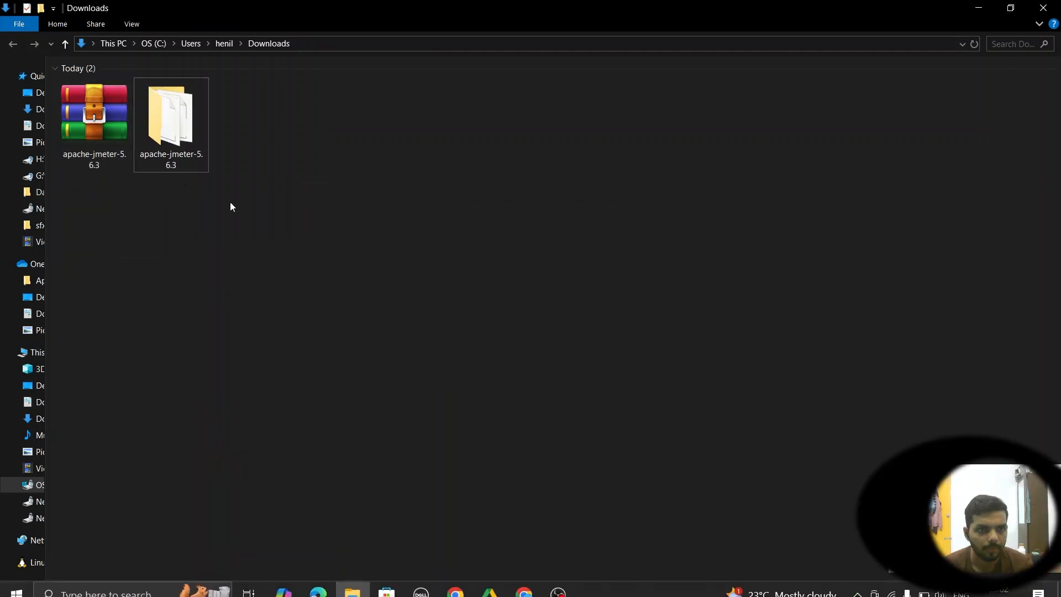
Open the extracted apache-jmeter-5.6.3 folder's bin directory and browse through its files
click(174, 133)
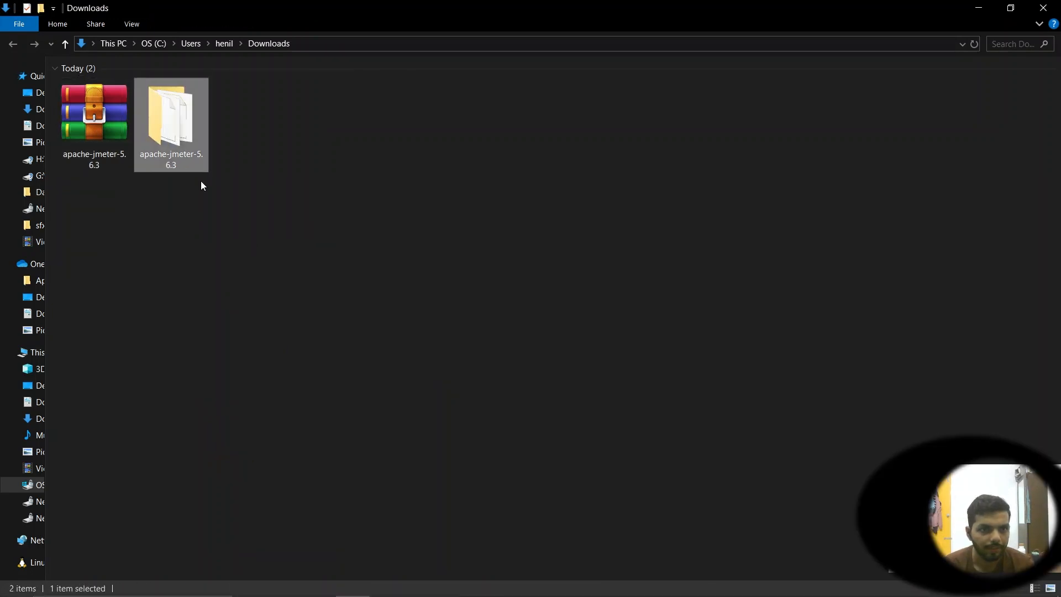
double_click(171, 137)
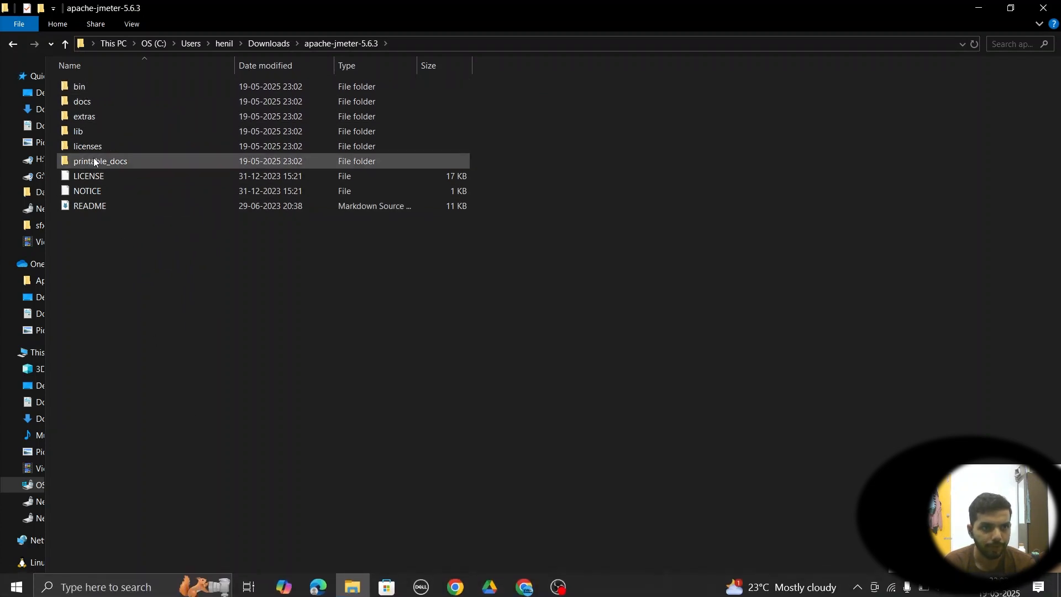
double_click(95, 88)
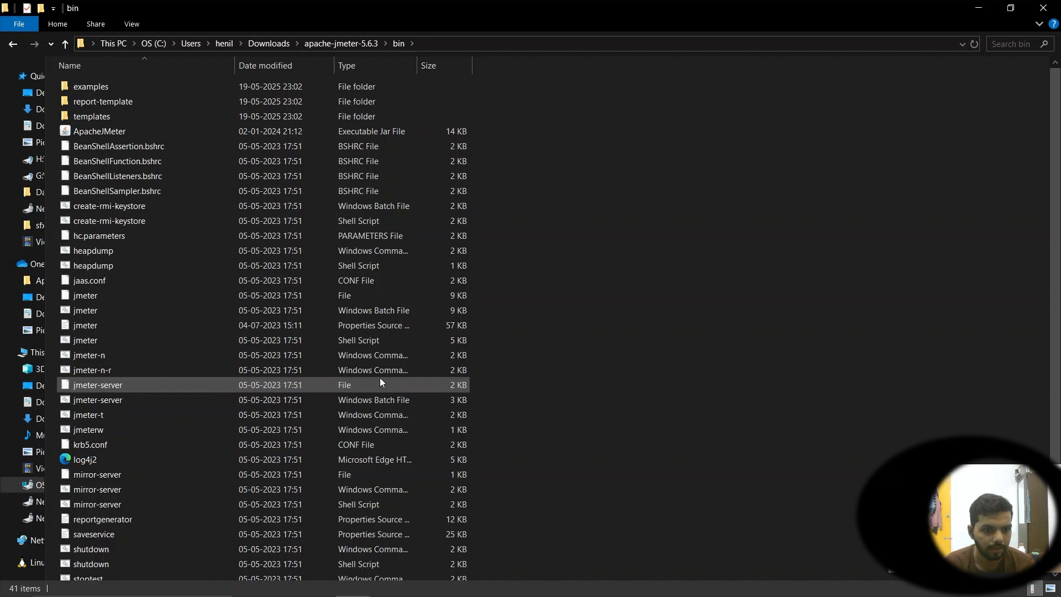
scroll(262, 385, down, 3)
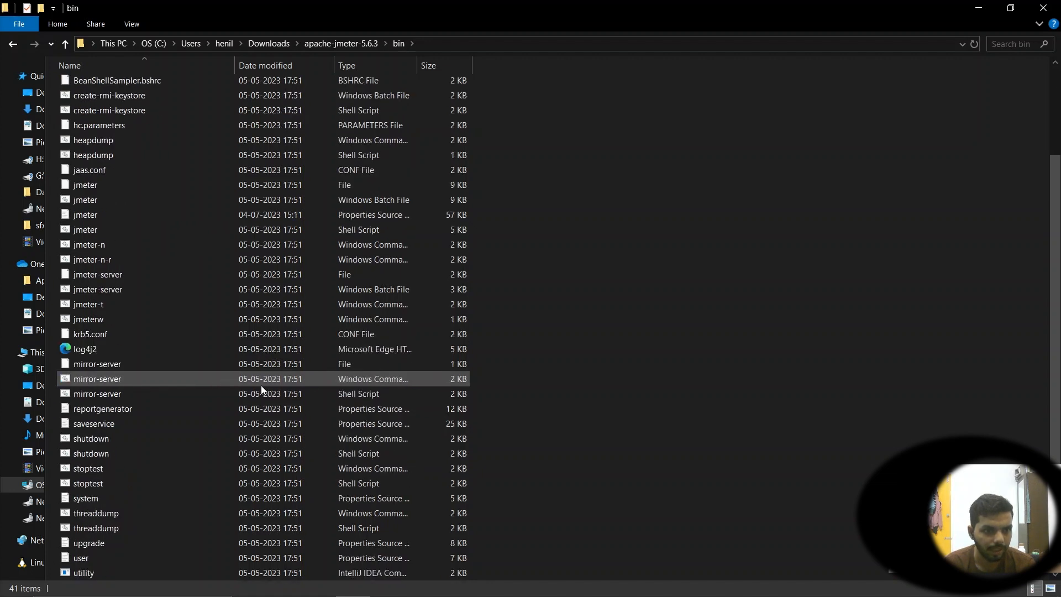
scroll(99, 283, up, 1)
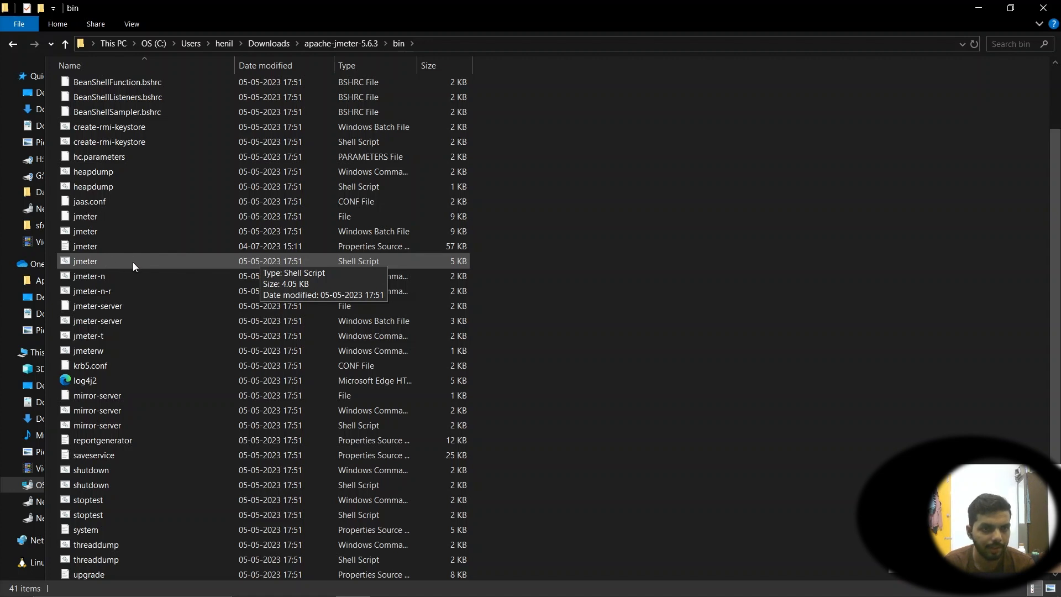
scroll(179, 341, up, 2)
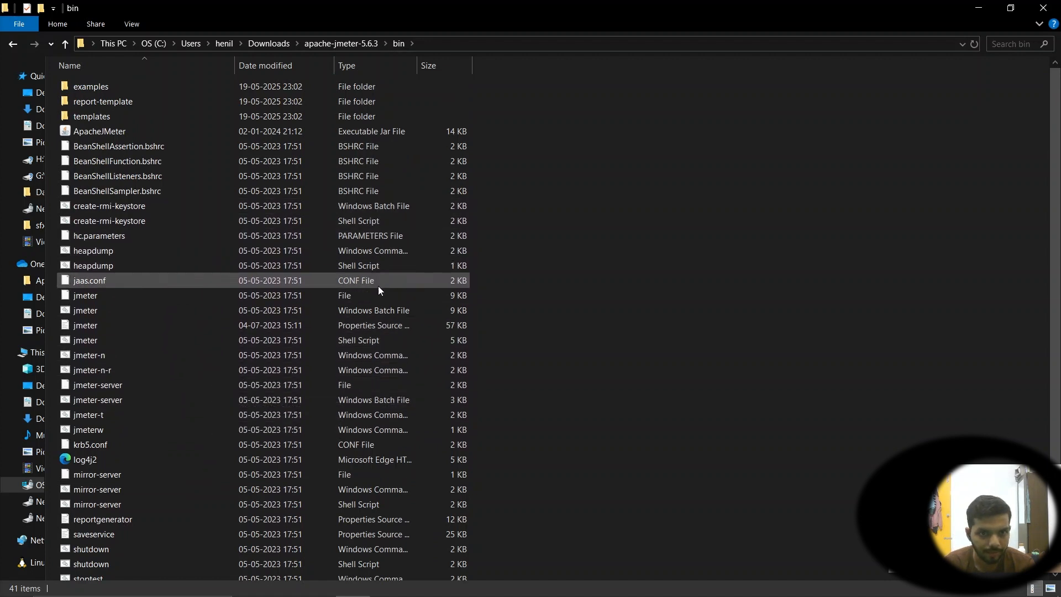
scroll(378, 293, down, 3)
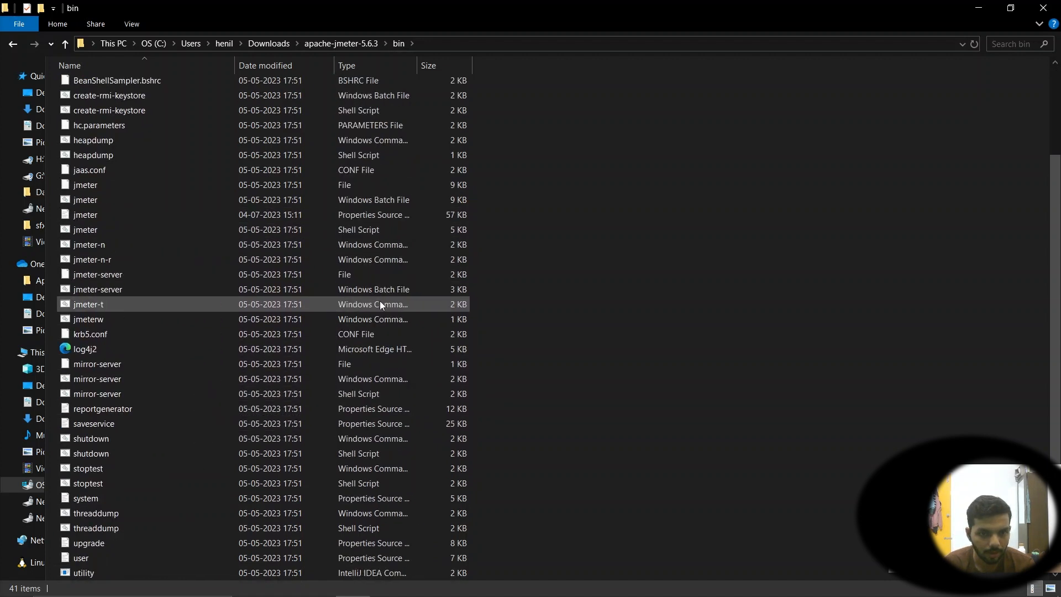
scroll(361, 311, up, 2)
scroll(360, 311, up, 2)
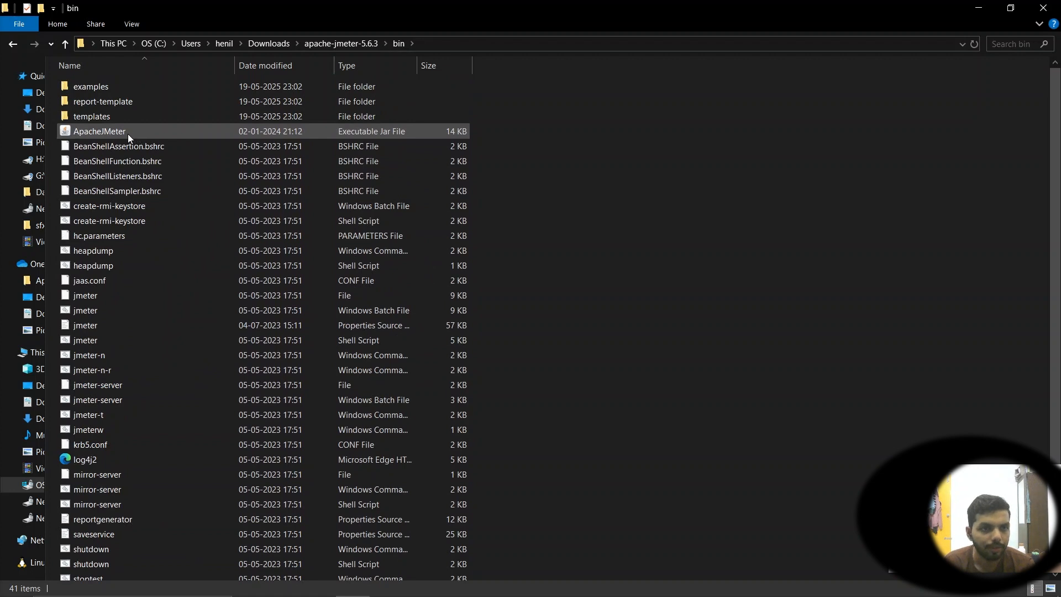
Launch JMeter by running the ApacheJMeter jar and bring its window to the front
double_click(330, 131)
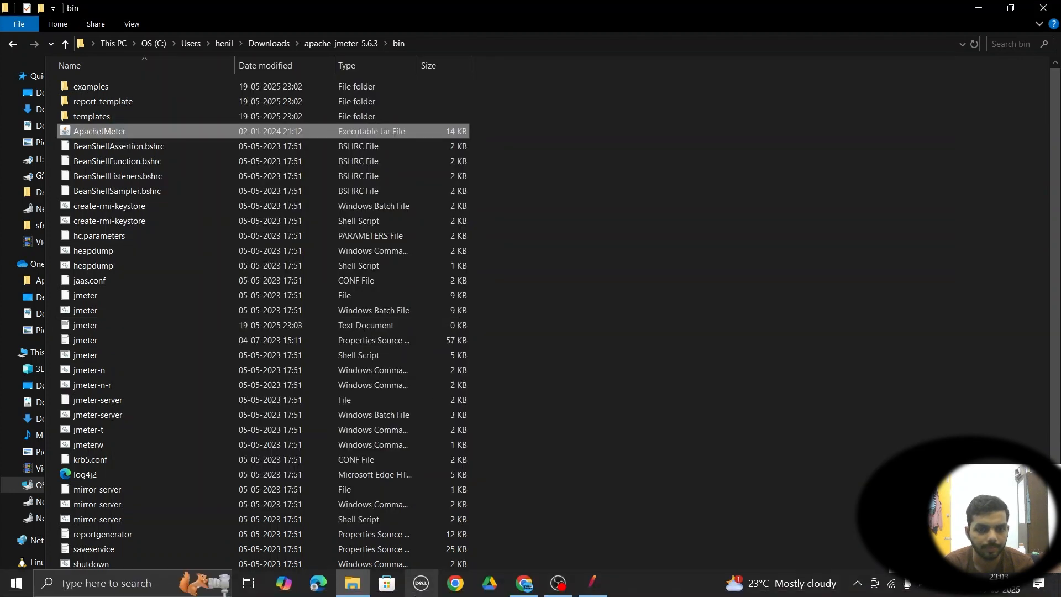
click(602, 589)
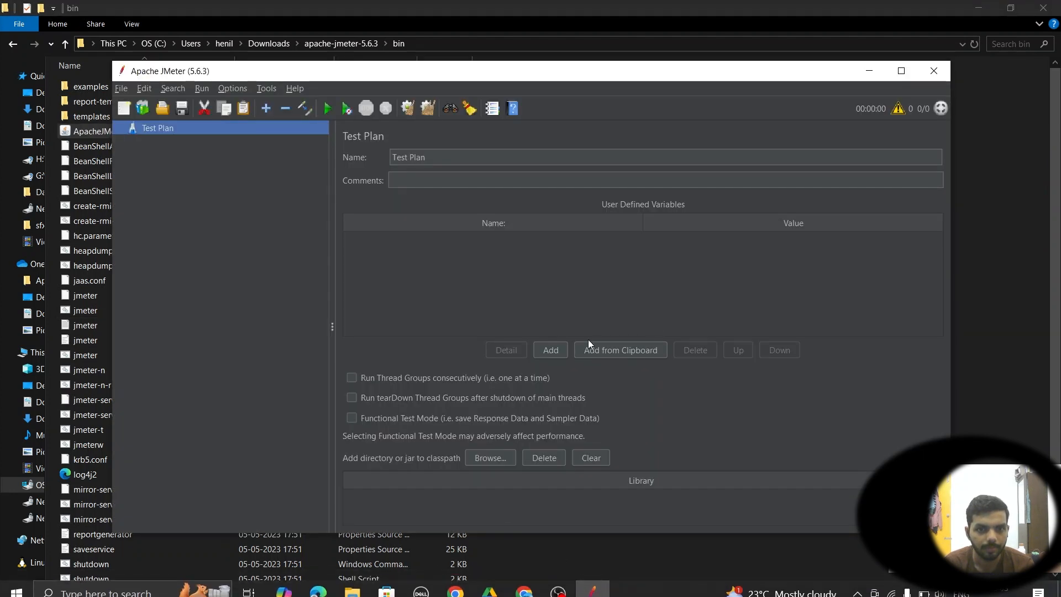
click(900, 71)
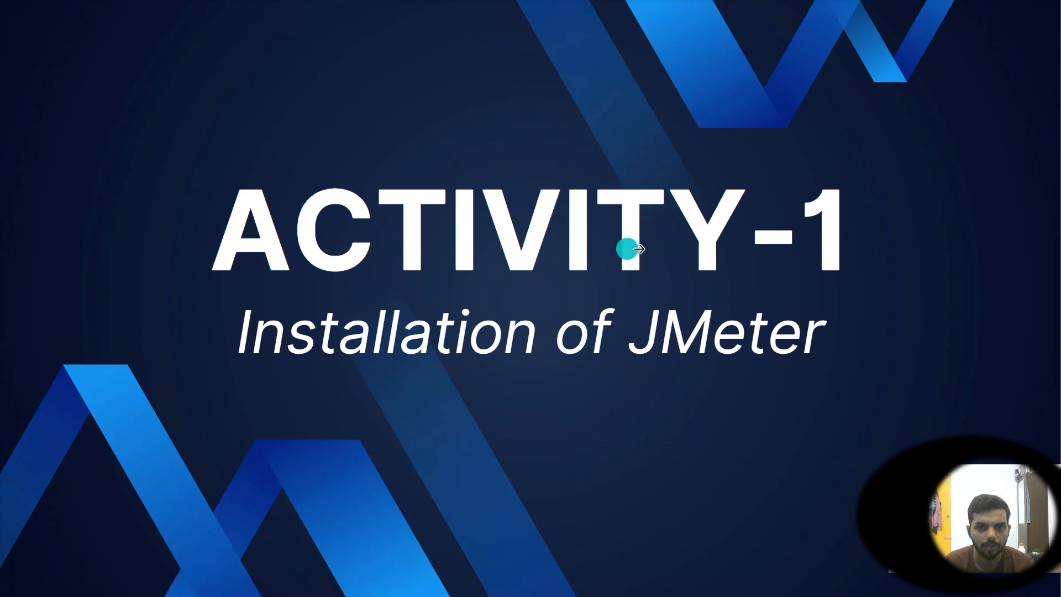
Advance the slideshow to the next slide
click(950, 259)
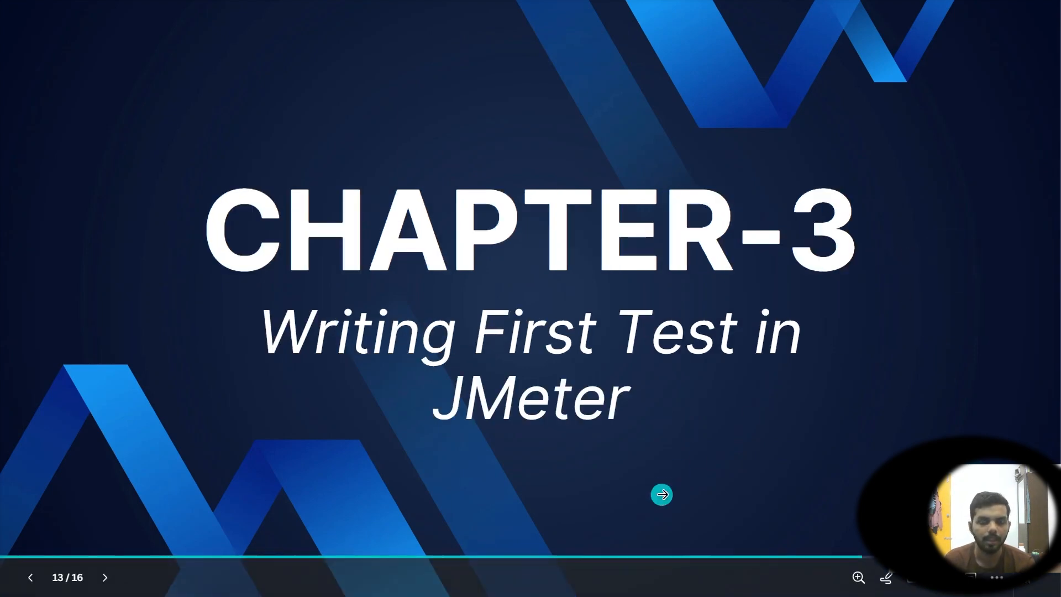
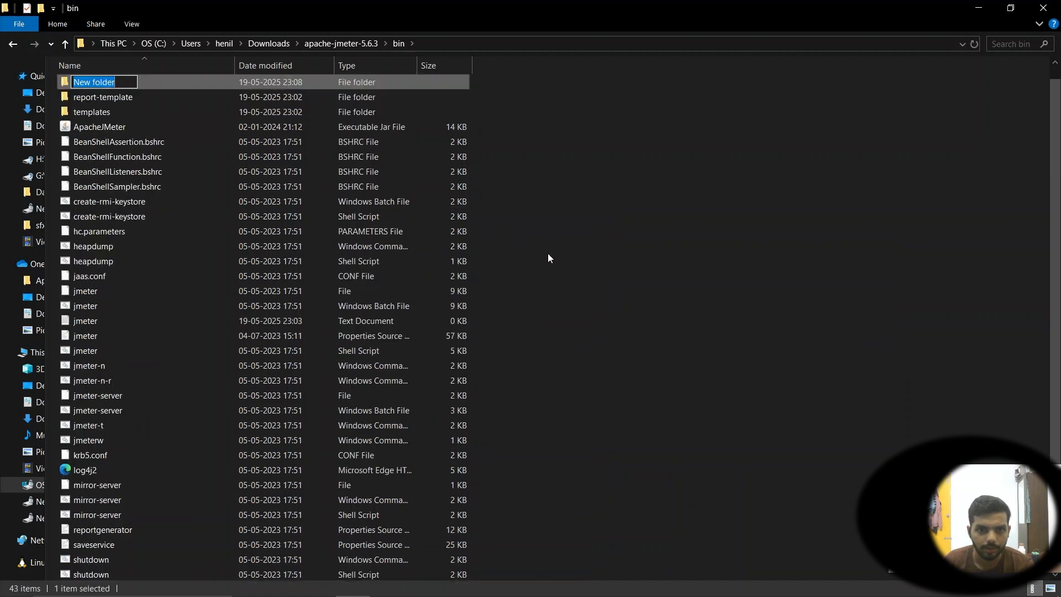
Name the new folder in the JMeter bin directory TestPlans
text(TEst)
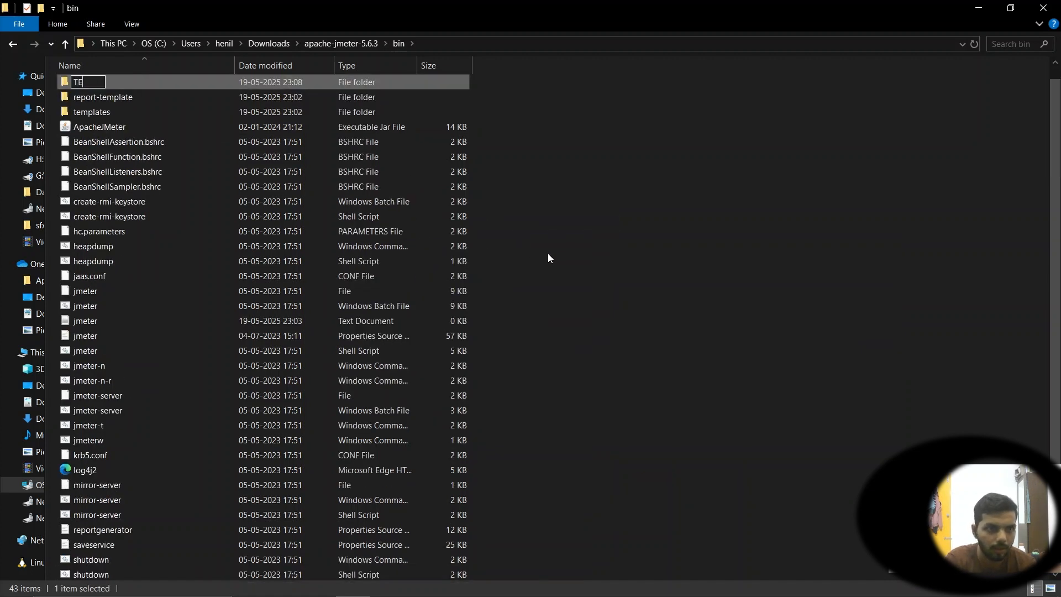
key(BackSpace)
key(BackSpace)
key(BackSpace)
key(BackSpace)
text(estPLan)
key(BackSpace)
key(BackSpace)
key(BackSpace)
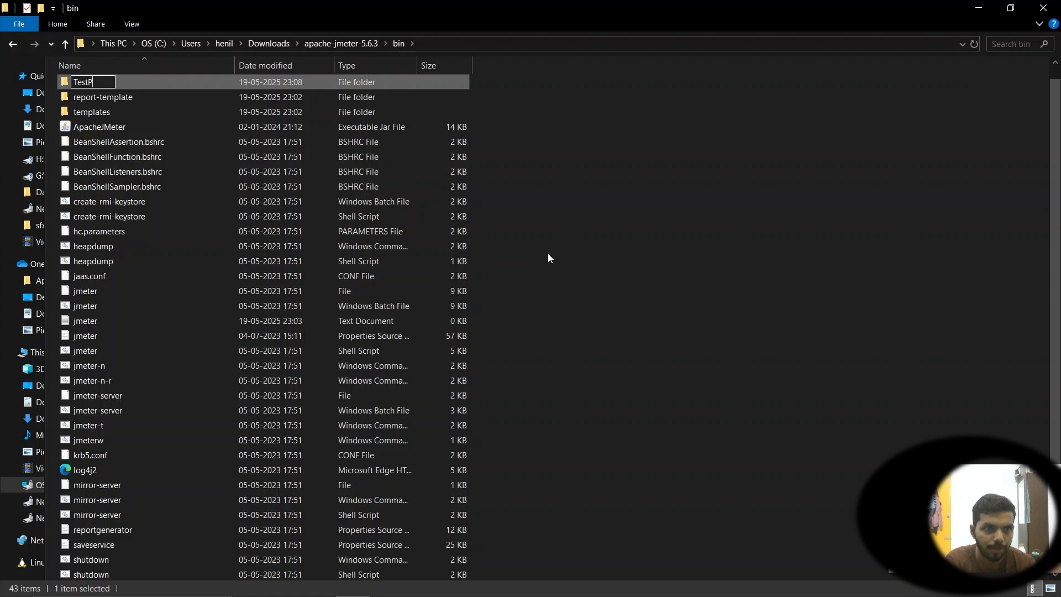
text(lans)
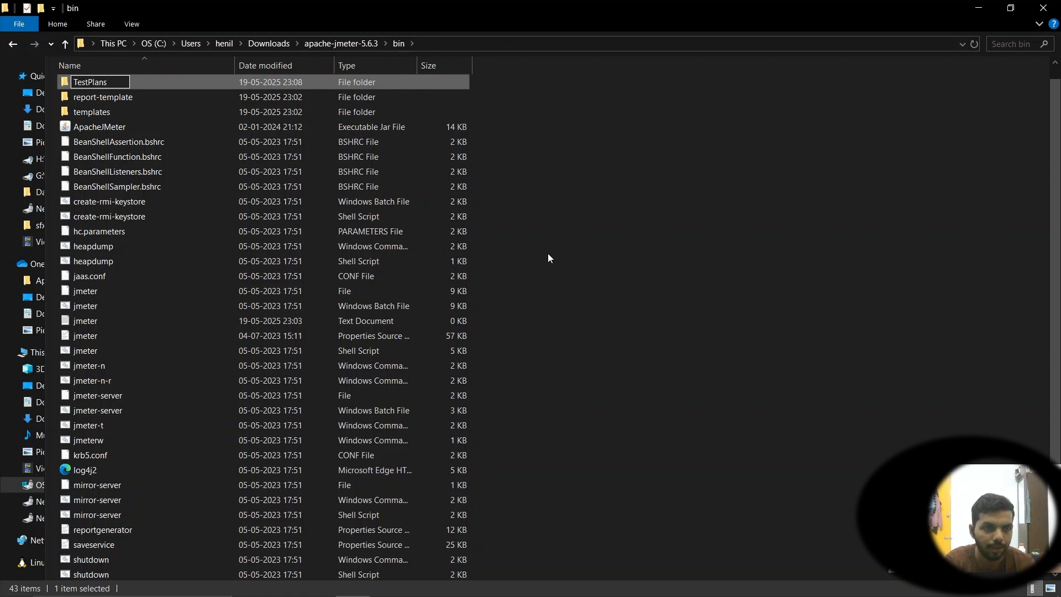
key(Return)
Create another new folder in the bin directory and name it Reports
right_click(598, 198)
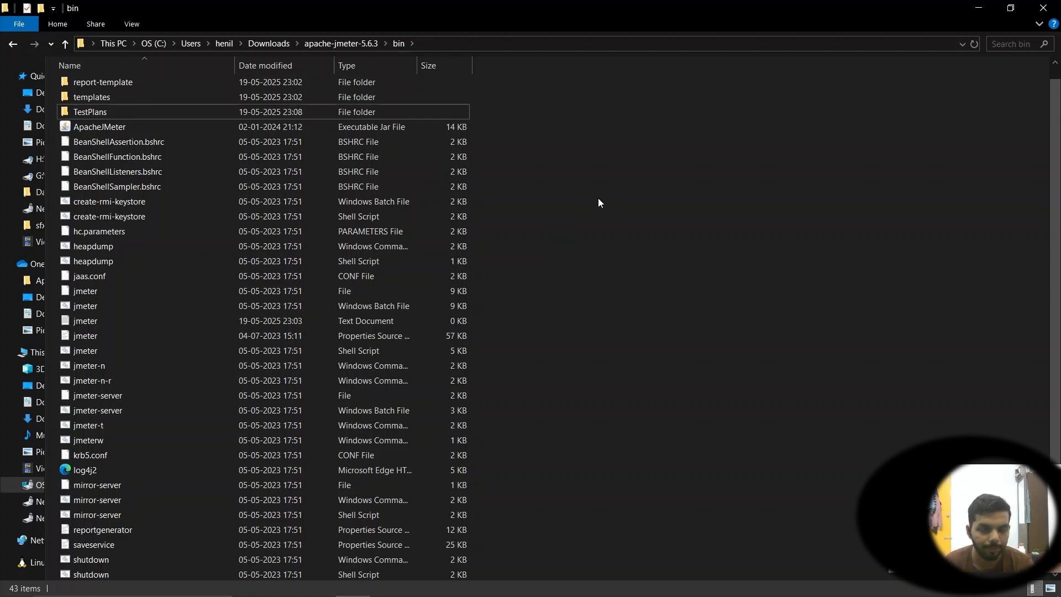
mouse_move(638, 450)
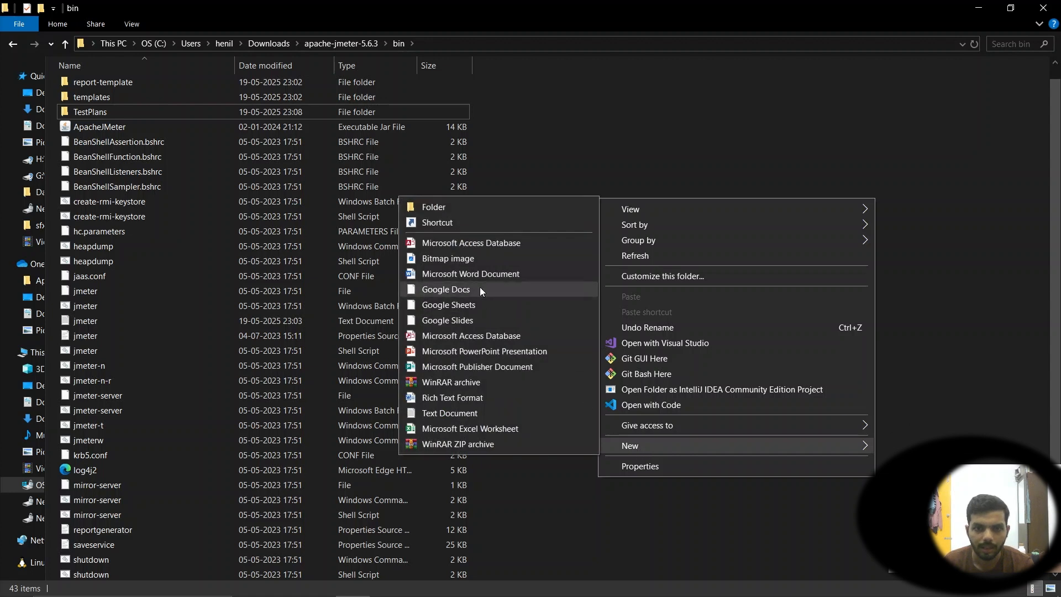
click(437, 207)
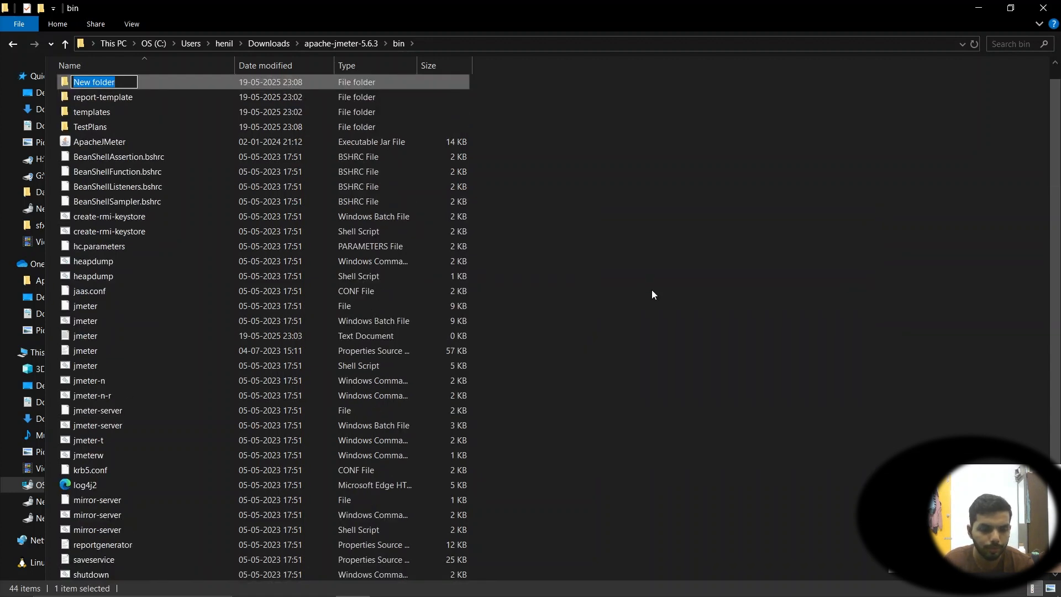
text(Report)
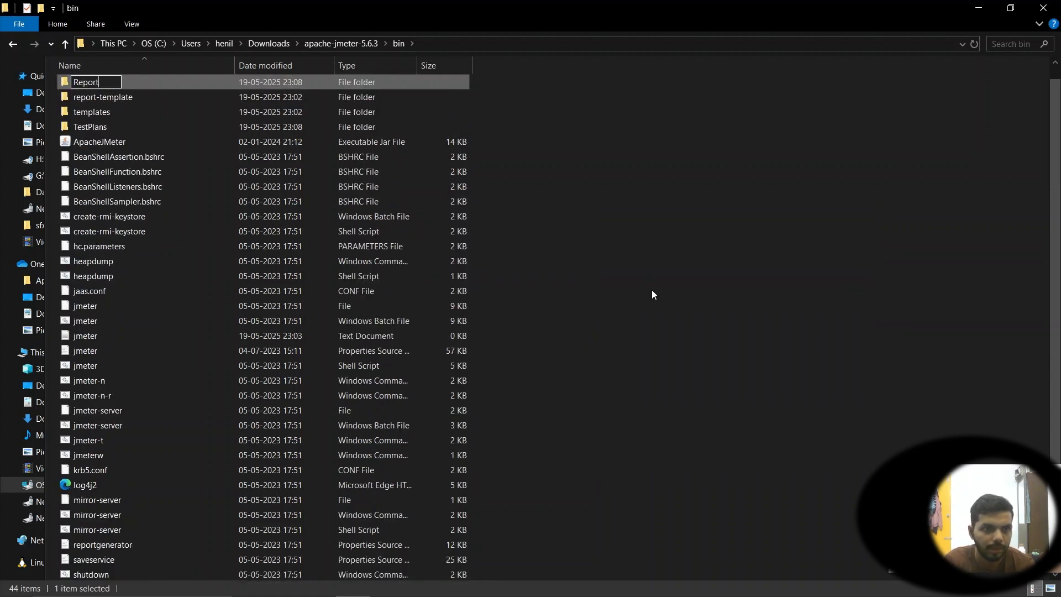
text(s)
key(Return)
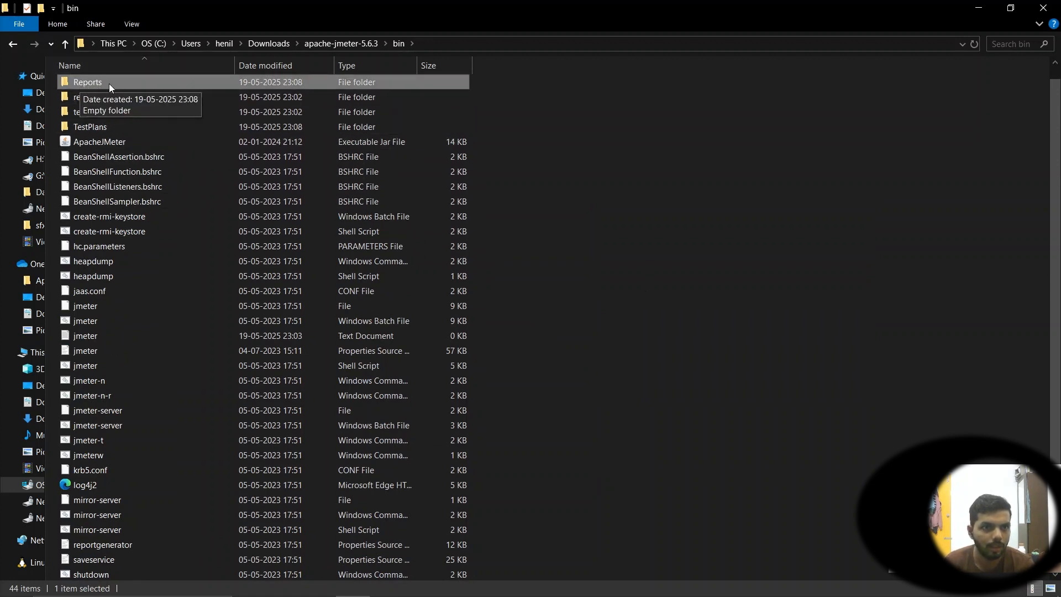
Switch to the browser and examine the addresses of the Internship-Tasks and SpaceSweepers sites open in its tabs
click(101, 126)
key(alt+Tab)
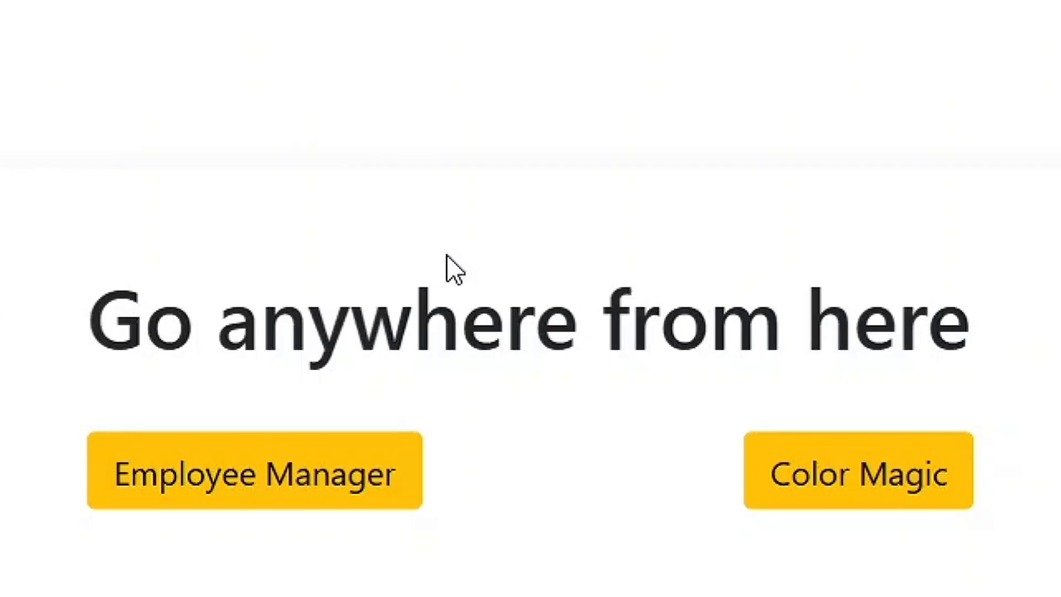
click(221, 44)
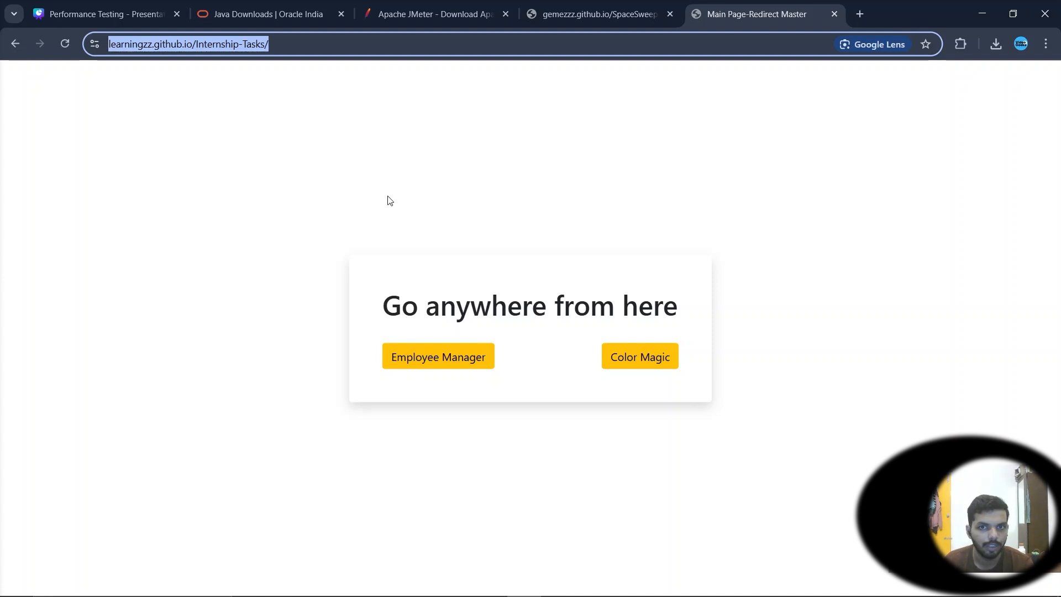
click(595, 16)
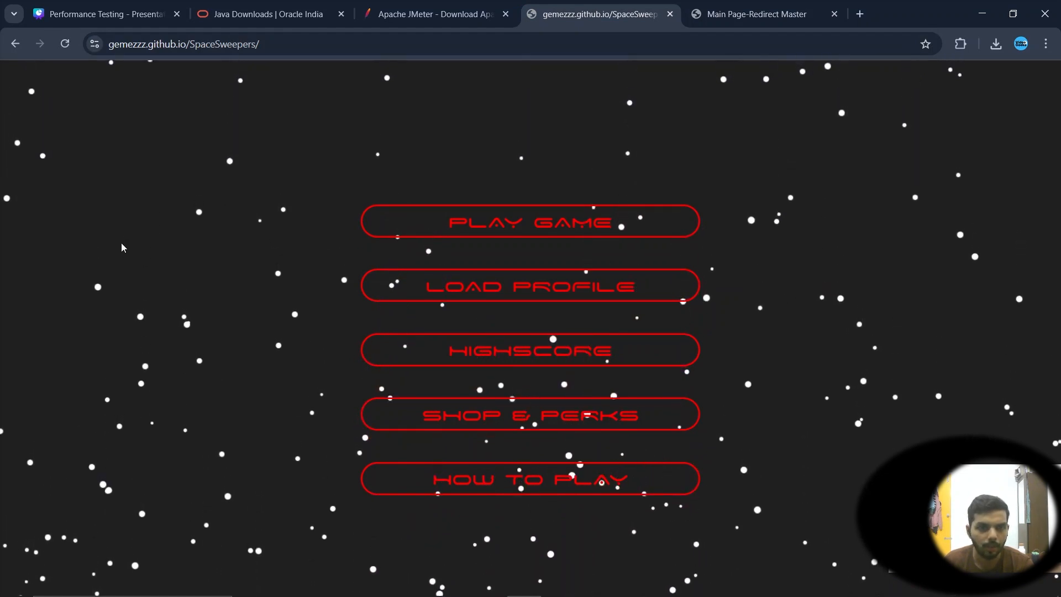
key(ctrl+Tab)
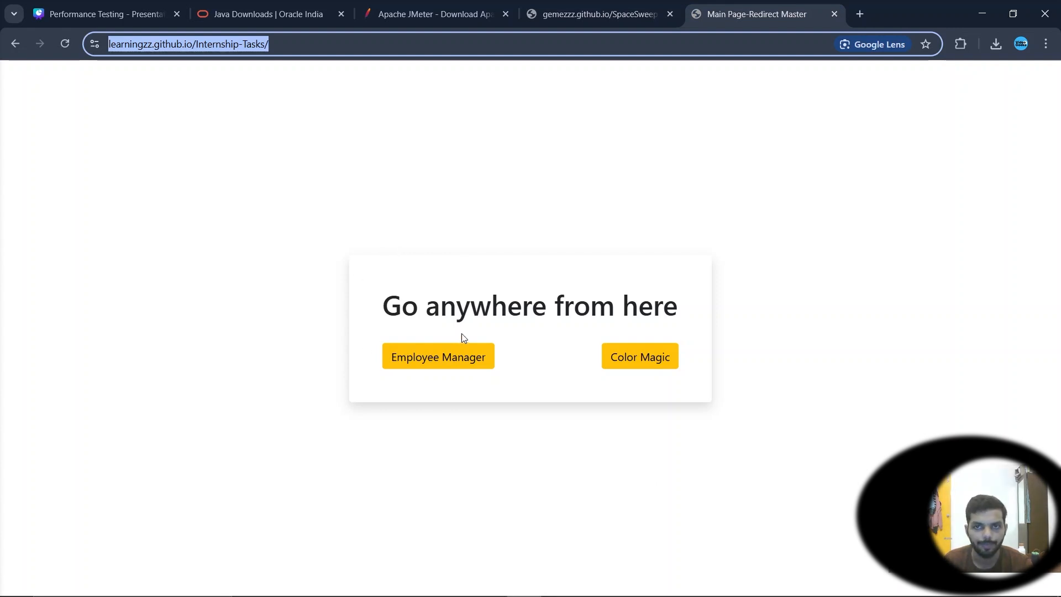
key(End)
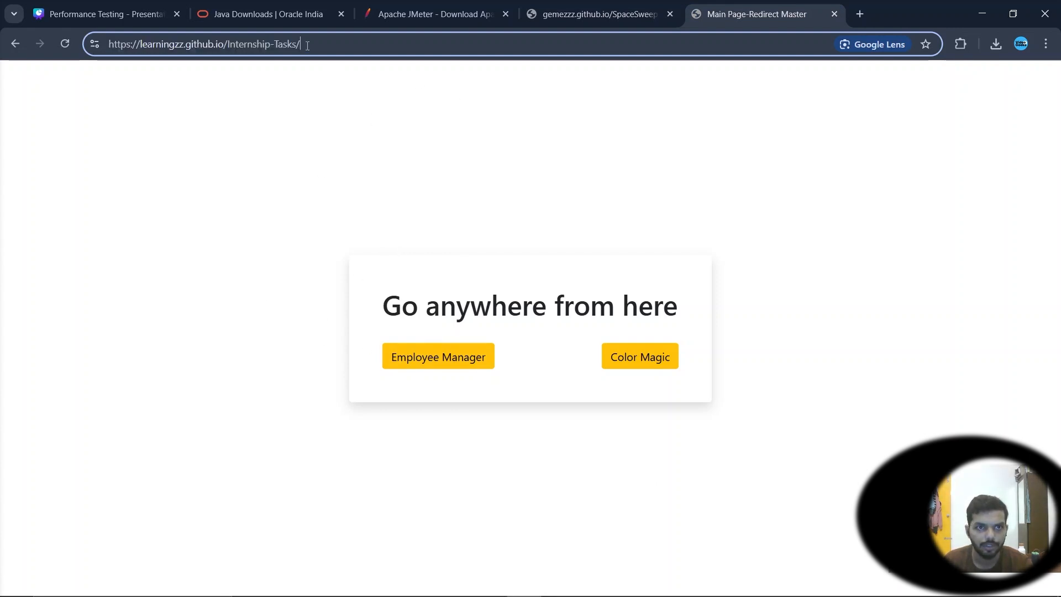
key(ctrl+a)
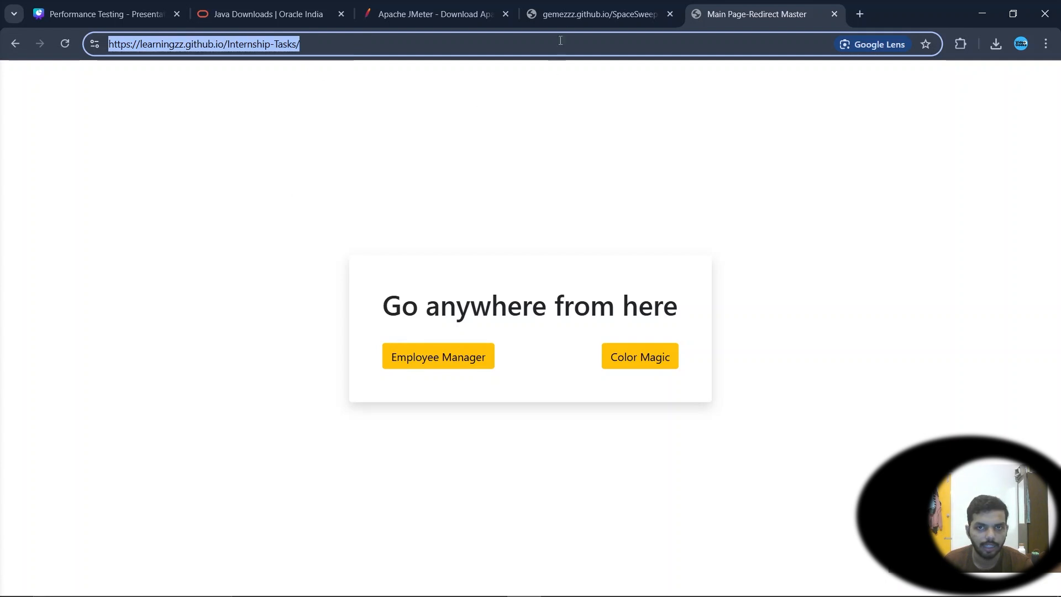
click(558, 22)
drag(432, 41, 22, 44)
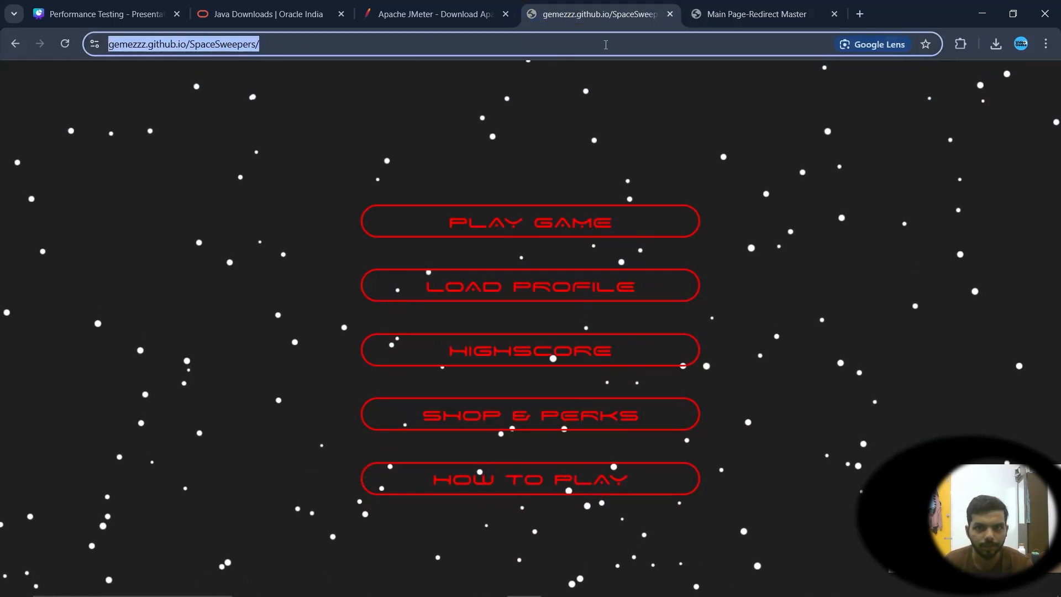
click(757, 14)
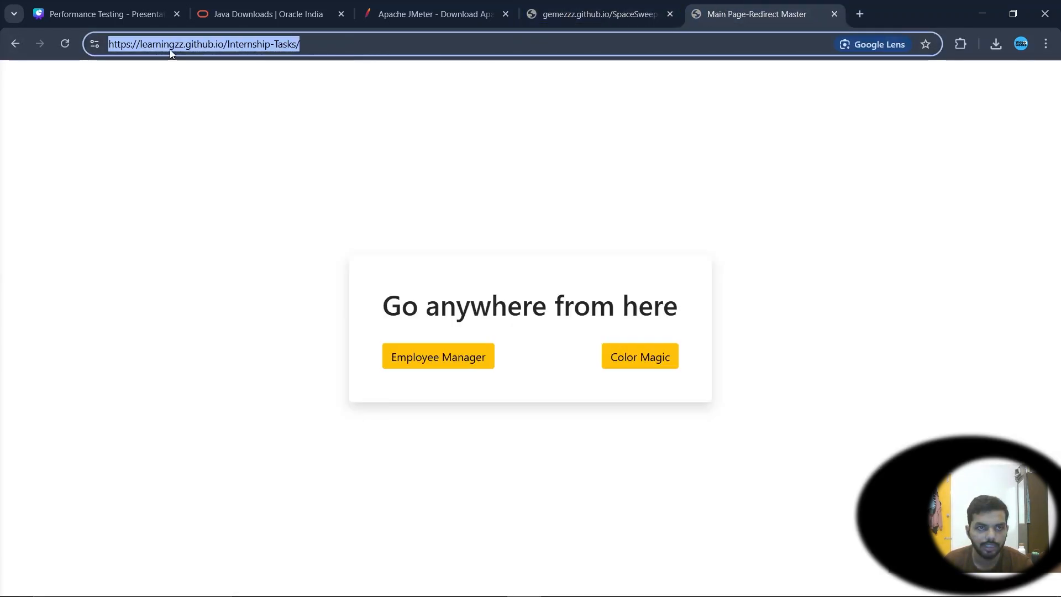
click(372, 42)
drag(372, 42, 65, 66)
Return to JMeter and create a new test plan from the Building a Web Test Plan template
key(alt+Tab)
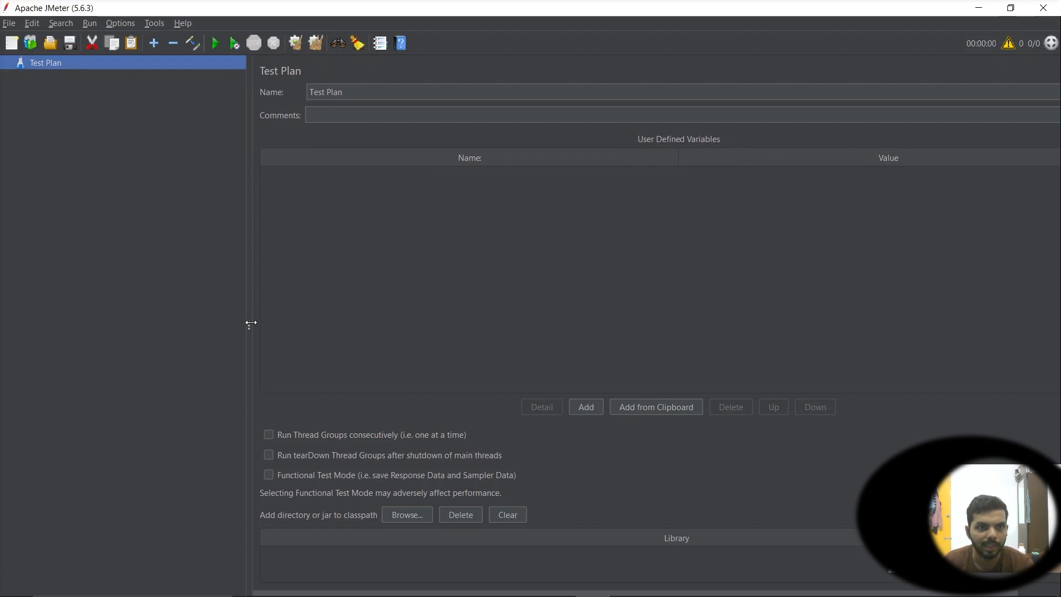
click(9, 23)
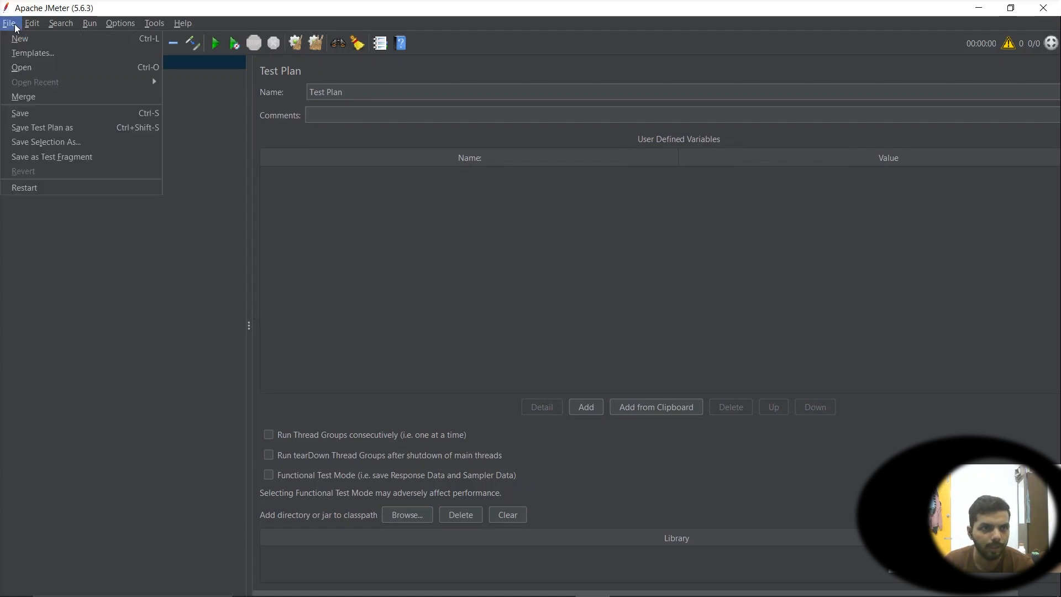
click(20, 63)
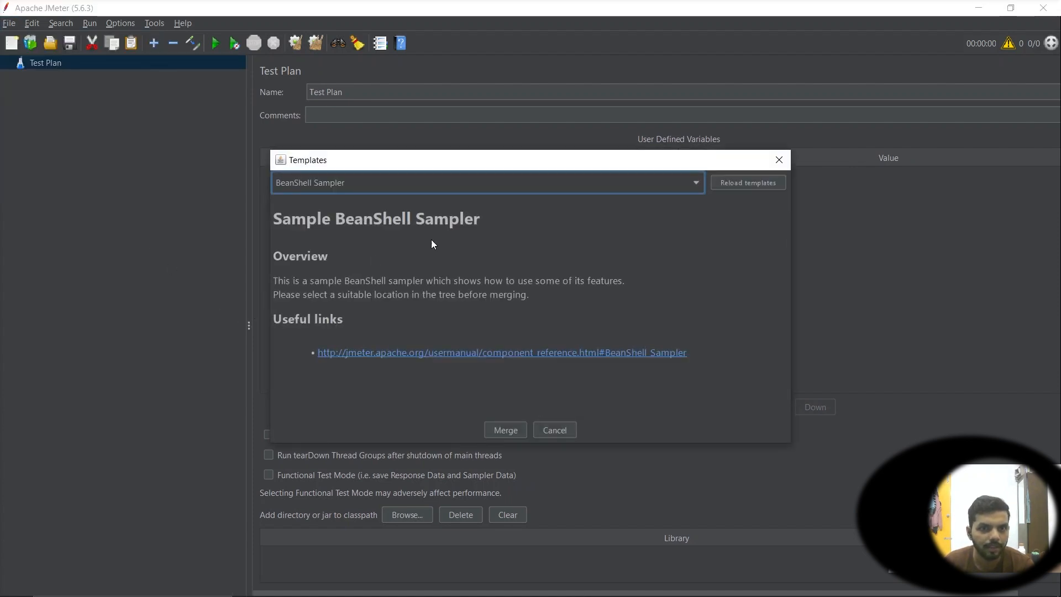
click(439, 184)
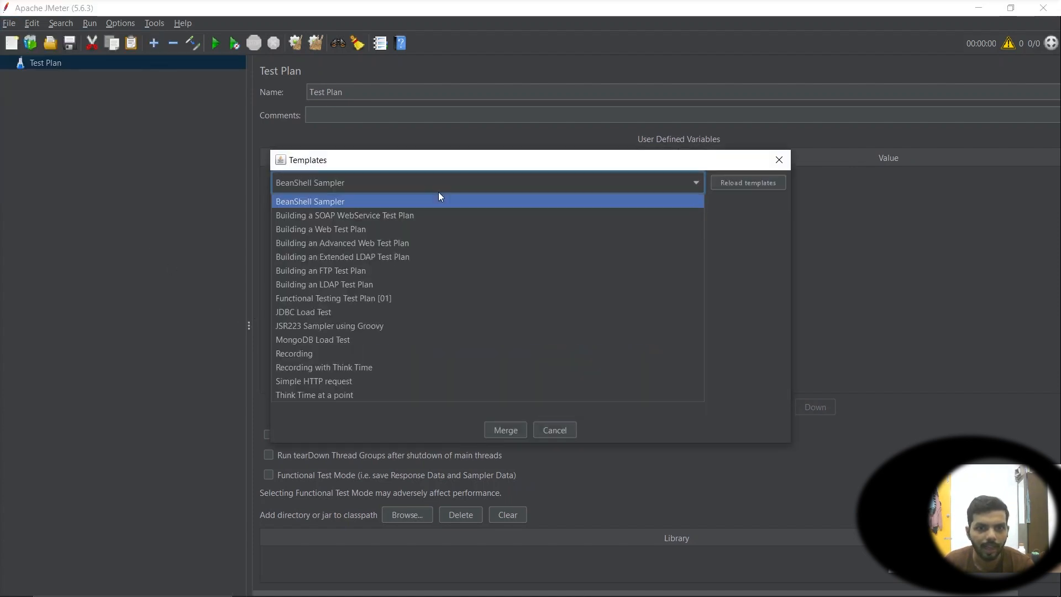
click(317, 231)
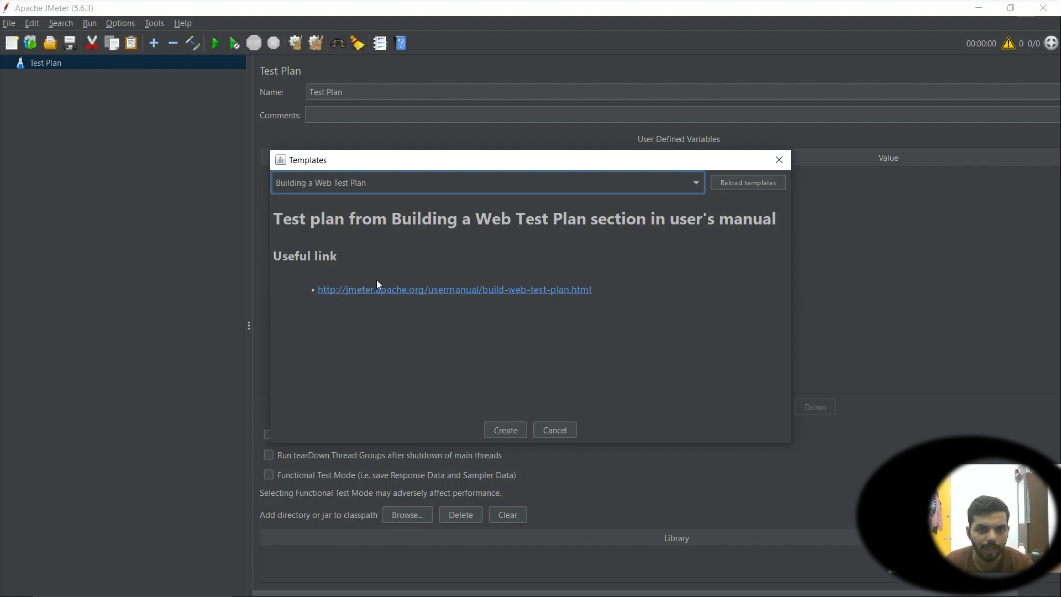
drag(469, 218, 534, 218)
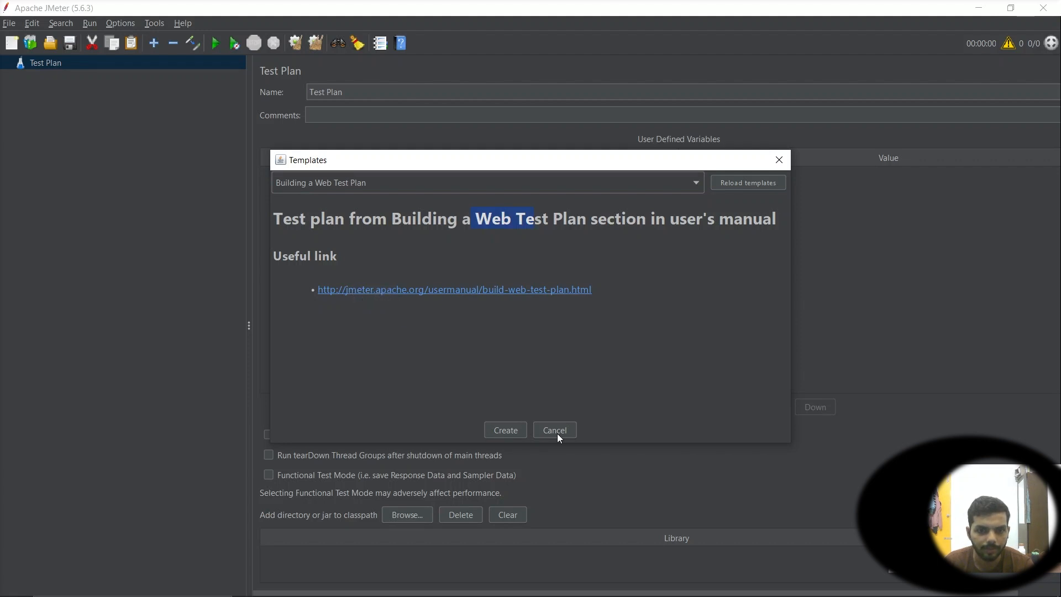
click(504, 434)
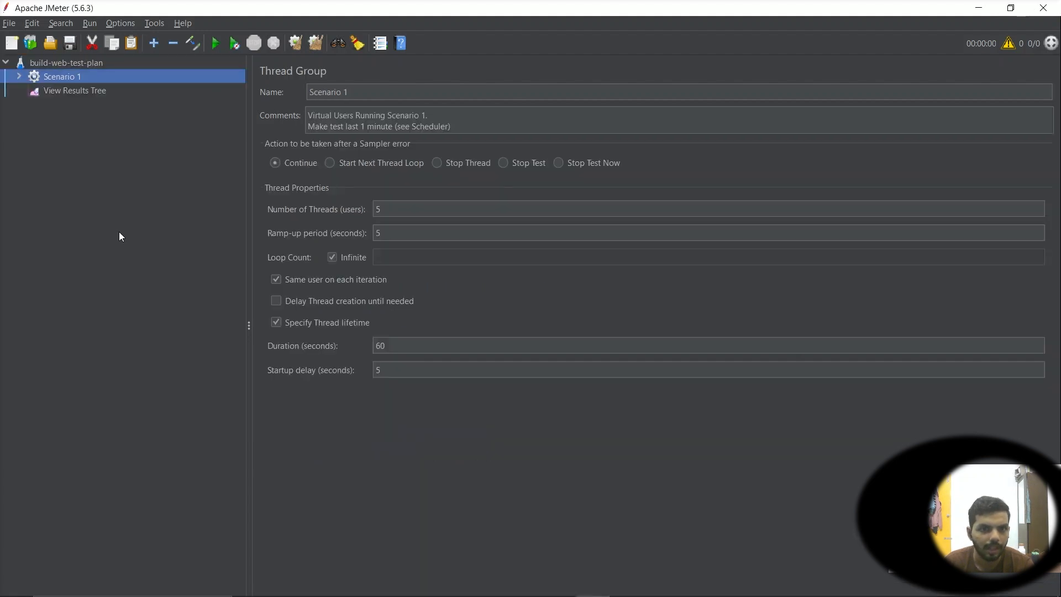
Expand and collapse the Scenario 1 thread group to view the elements it contains
click(20, 77)
click(21, 77)
click(20, 77)
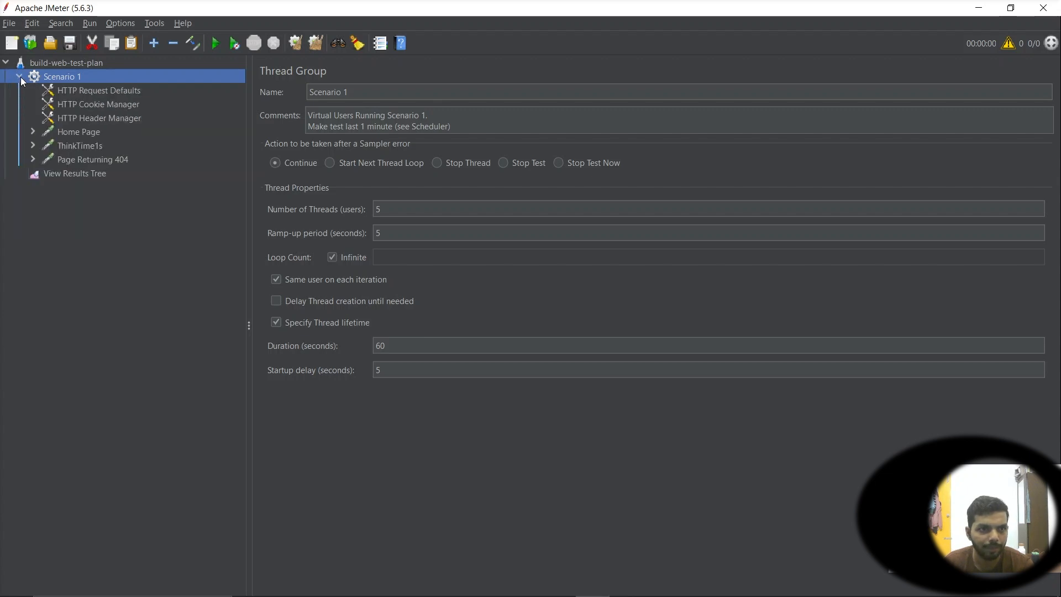
click(19, 76)
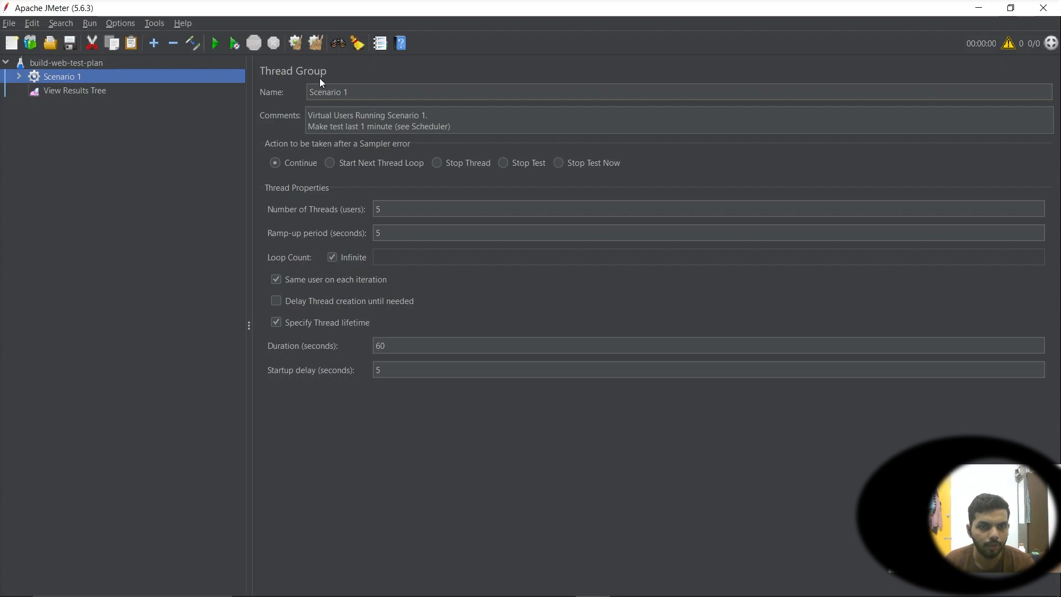
Rename the Scenario 1 thread group TestHomePage
click(373, 93)
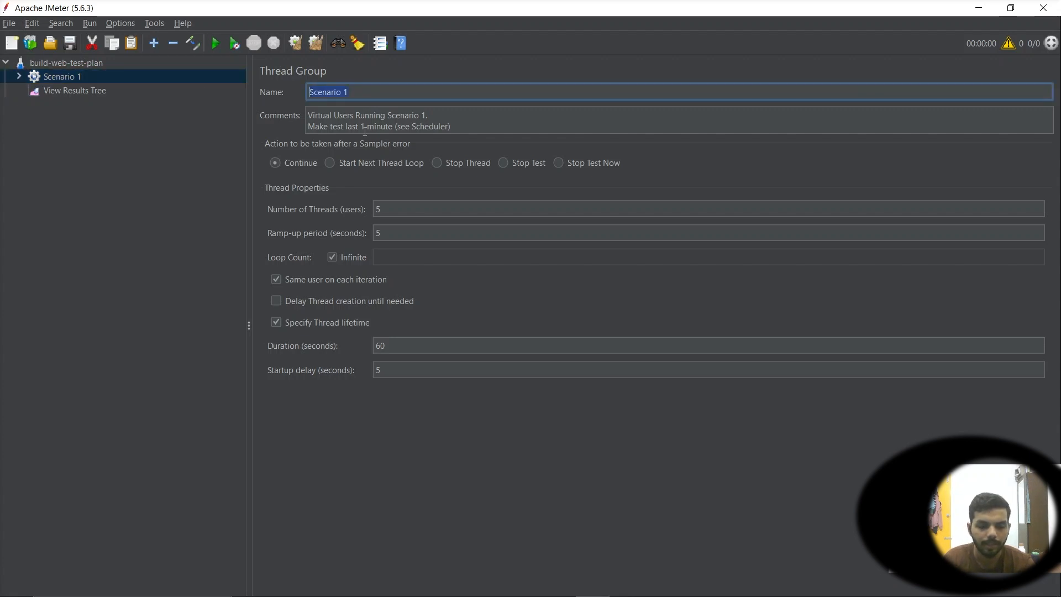
text(TestHOme)
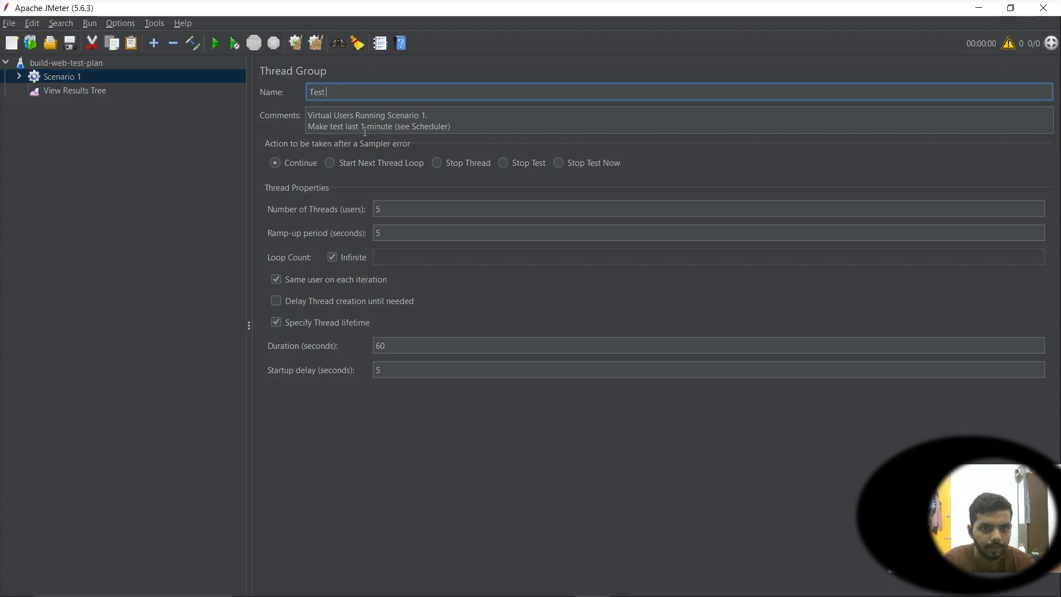
key(BackSpace)
key(BackSpace)
key(BackSpace)
key(BackSpace)
text(HomePage)
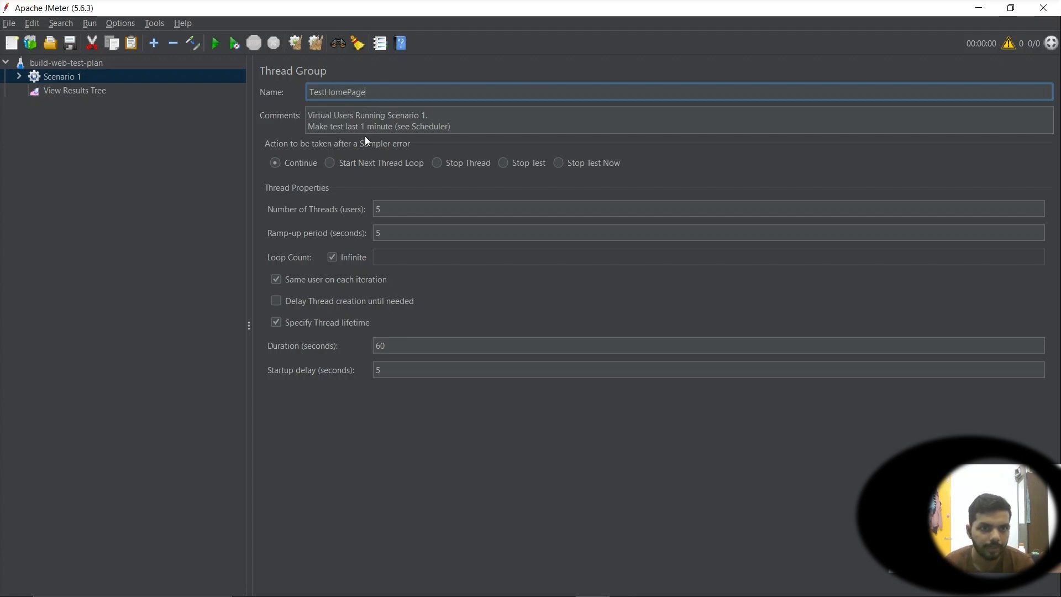
Rename the test plan TestGitHubProject and reselect the TestHomePage thread group
click(22, 77)
key(Up)
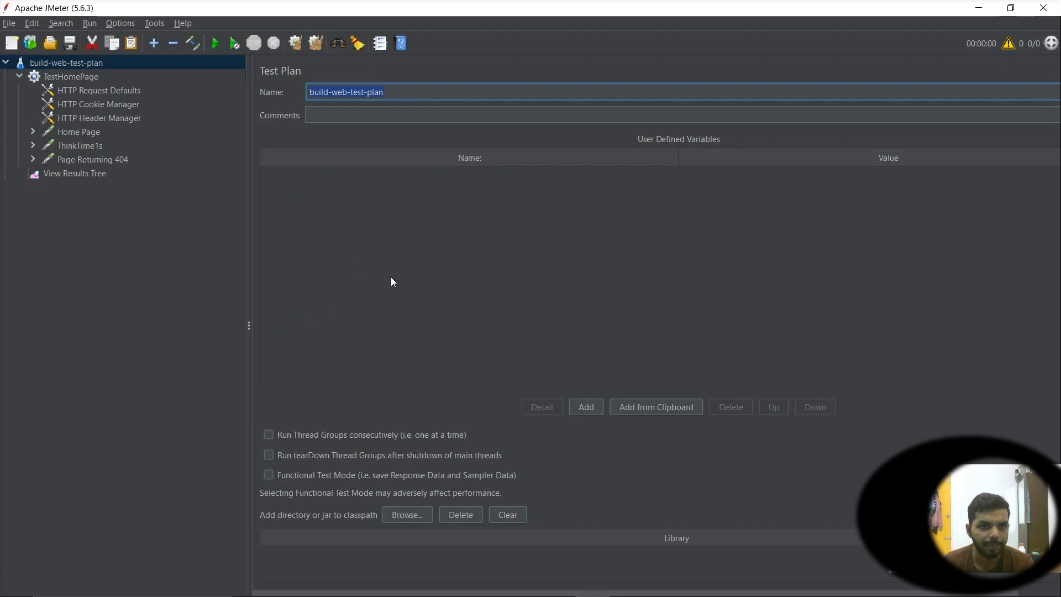
text(T)
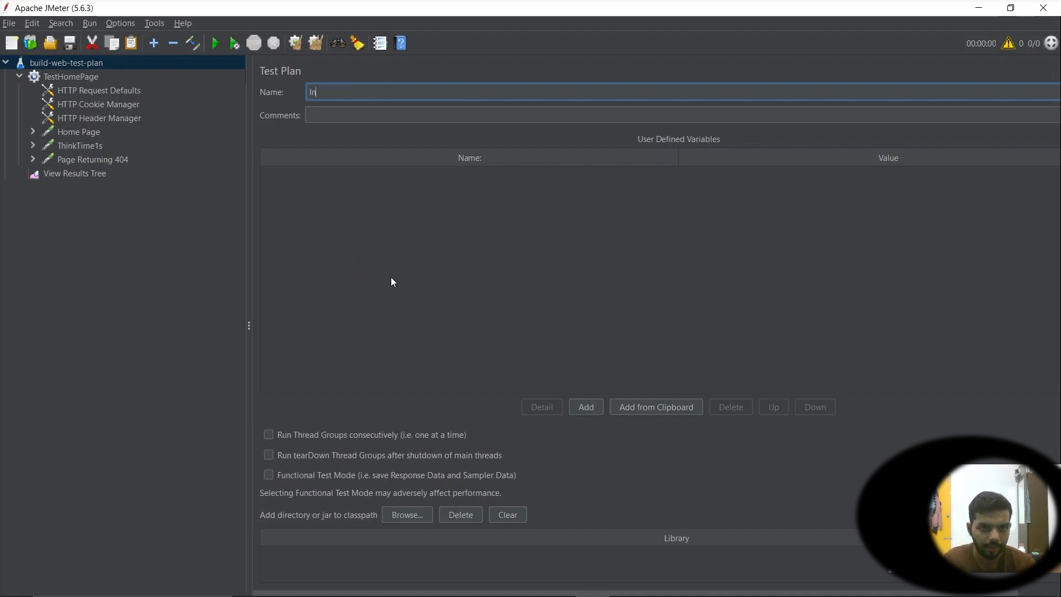
key(BackSpace)
text(Test)
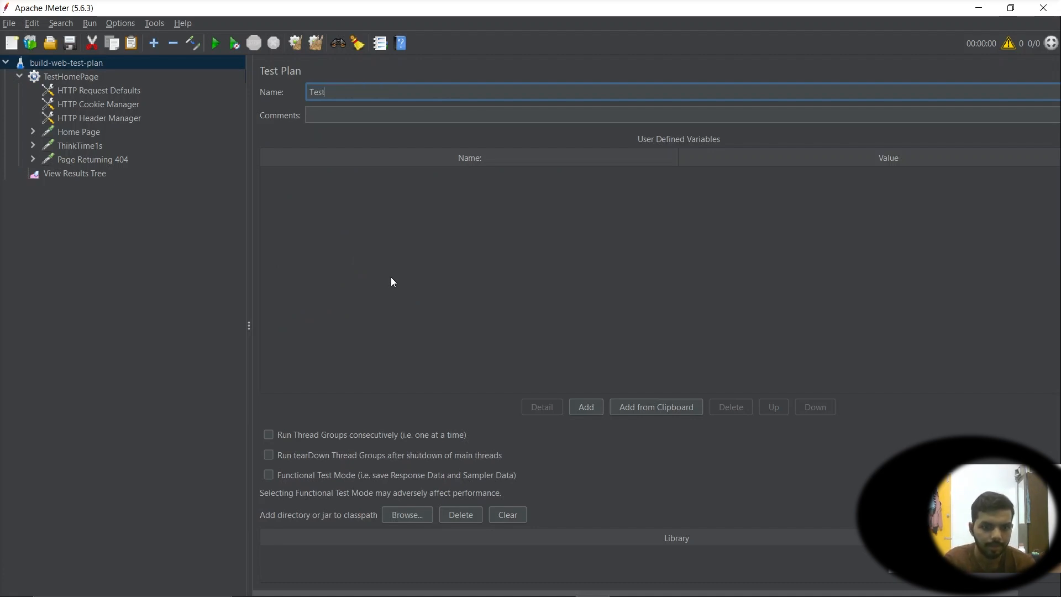
text(GitHu)
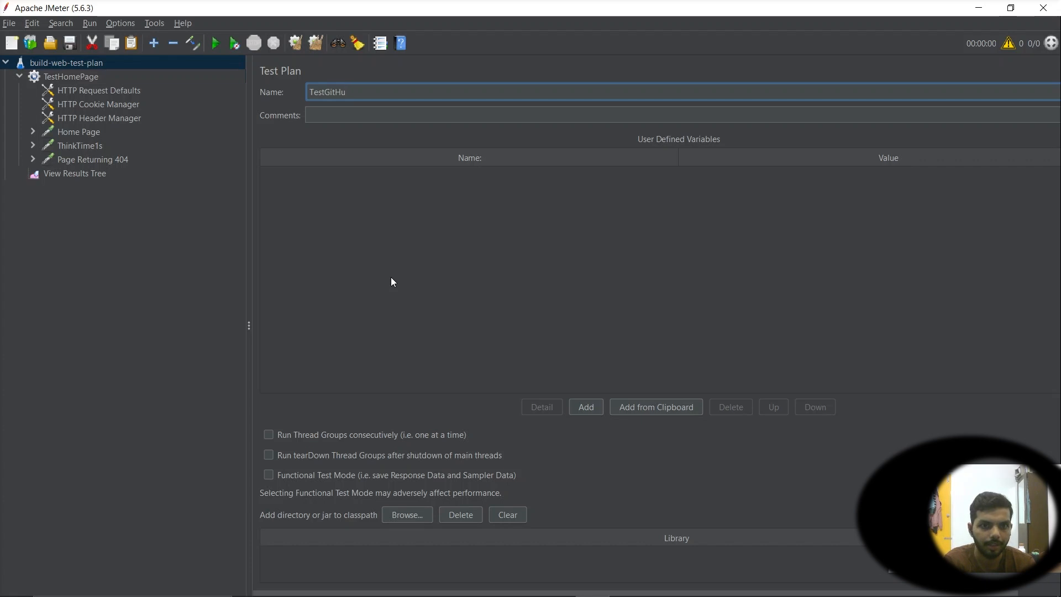
text(bProject)
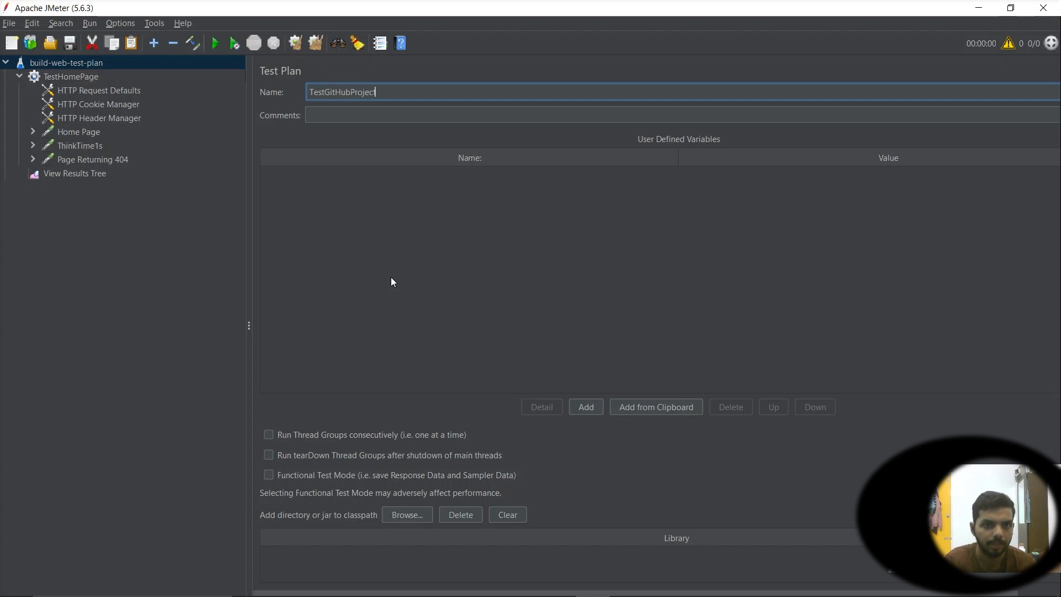
click(365, 115)
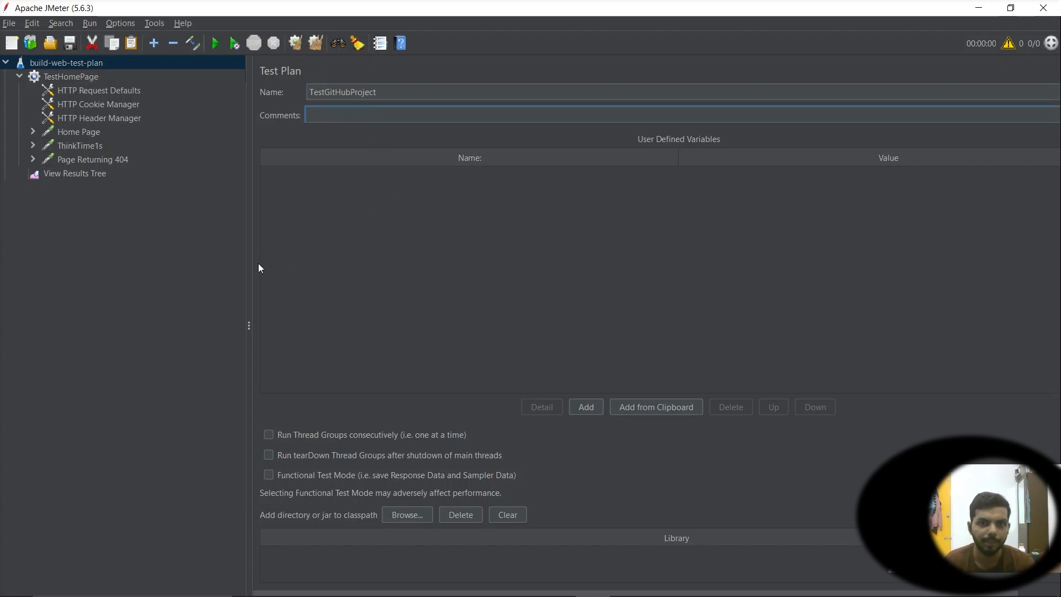
click(42, 76)
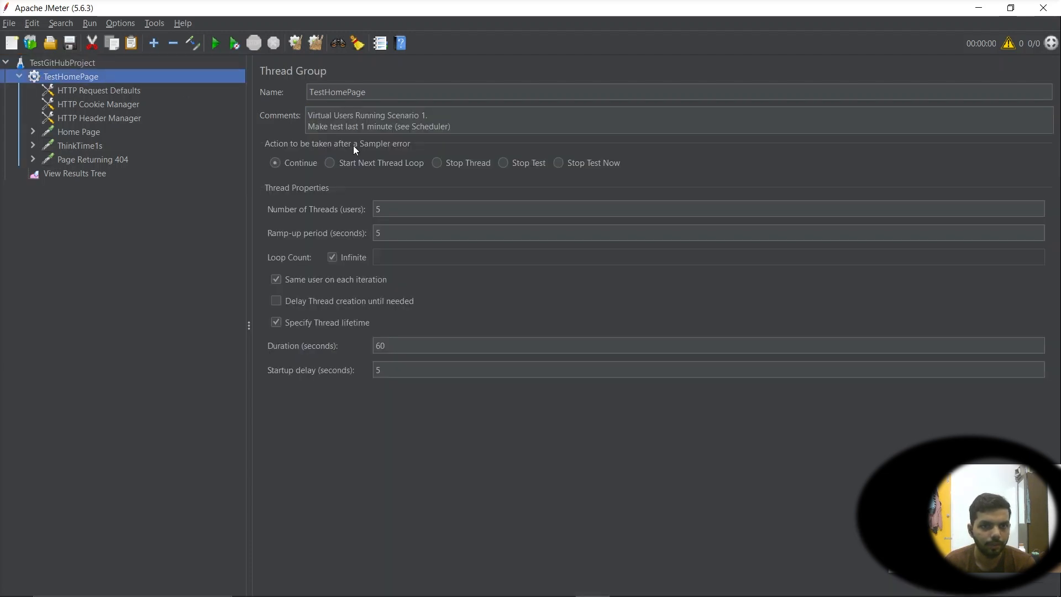
Turn off the Infinite loop option of the TestHomePage thread group, using a loop count of 1
double_click(392, 210)
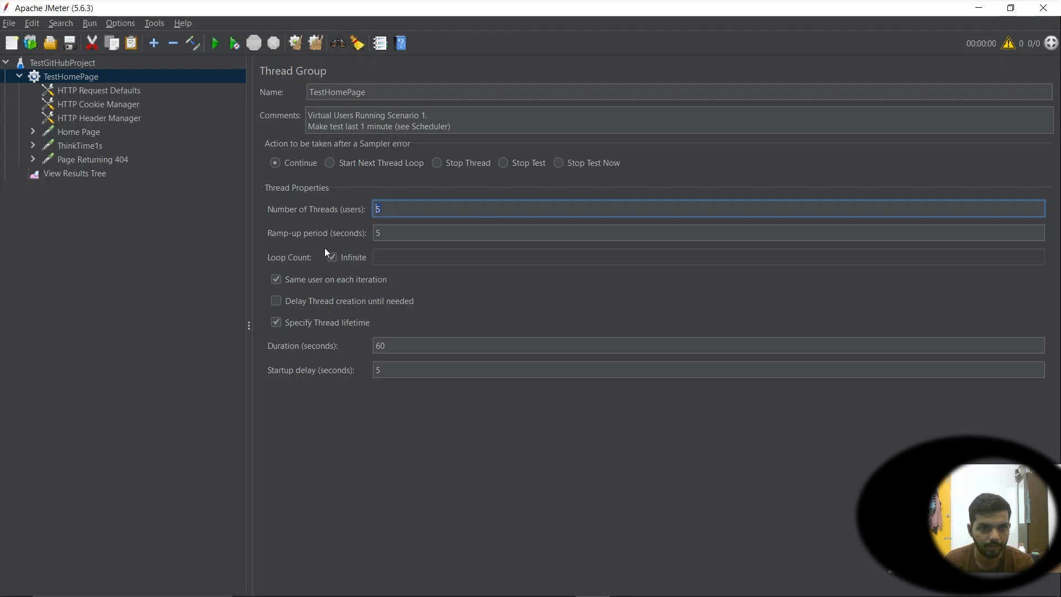
double_click(387, 234)
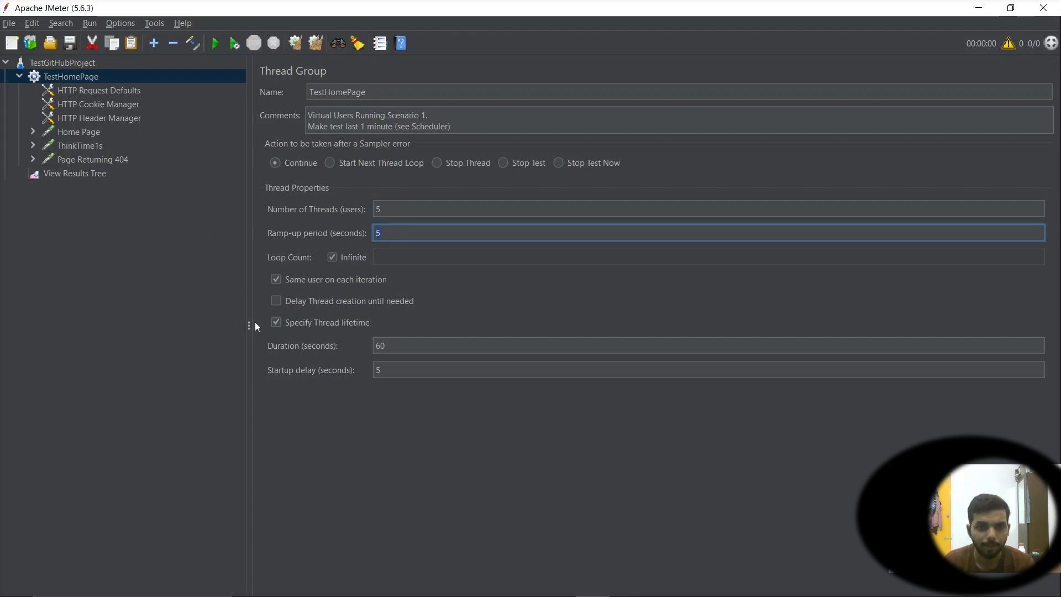
double_click(395, 208)
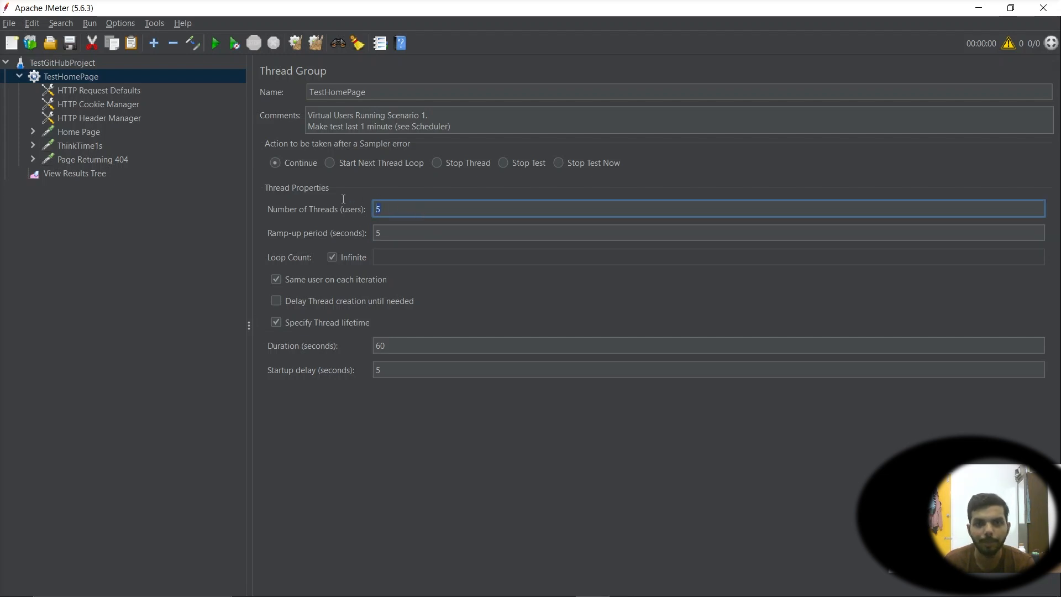
click(406, 208)
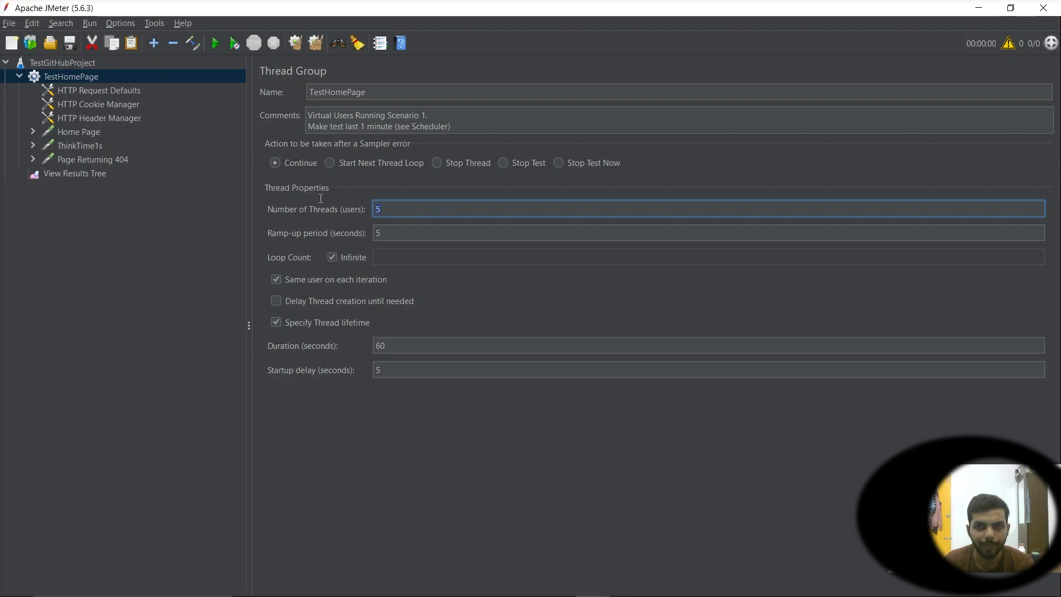
double_click(381, 232)
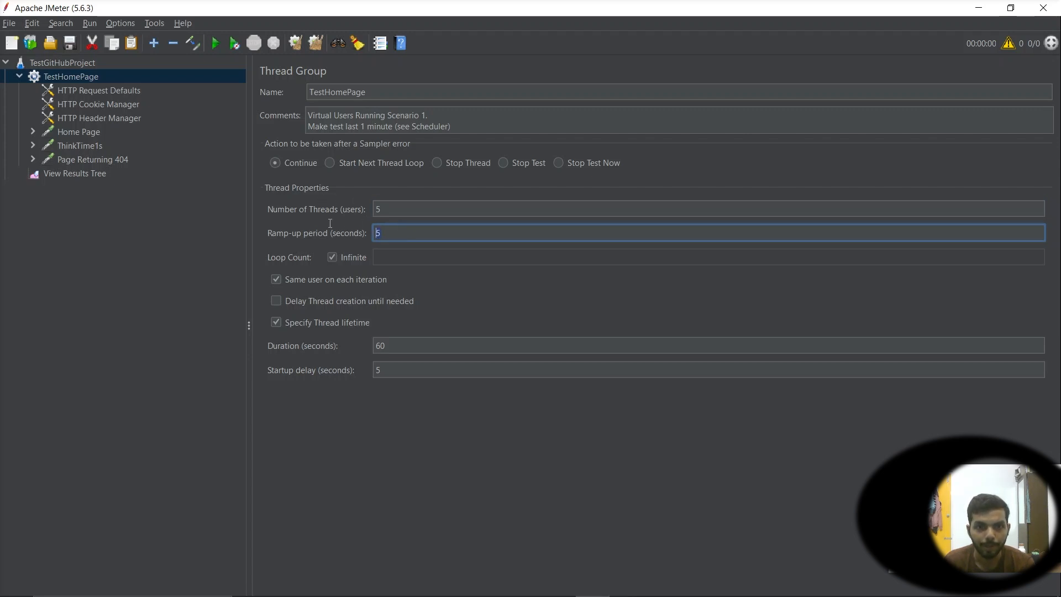
key(shift+Tab)
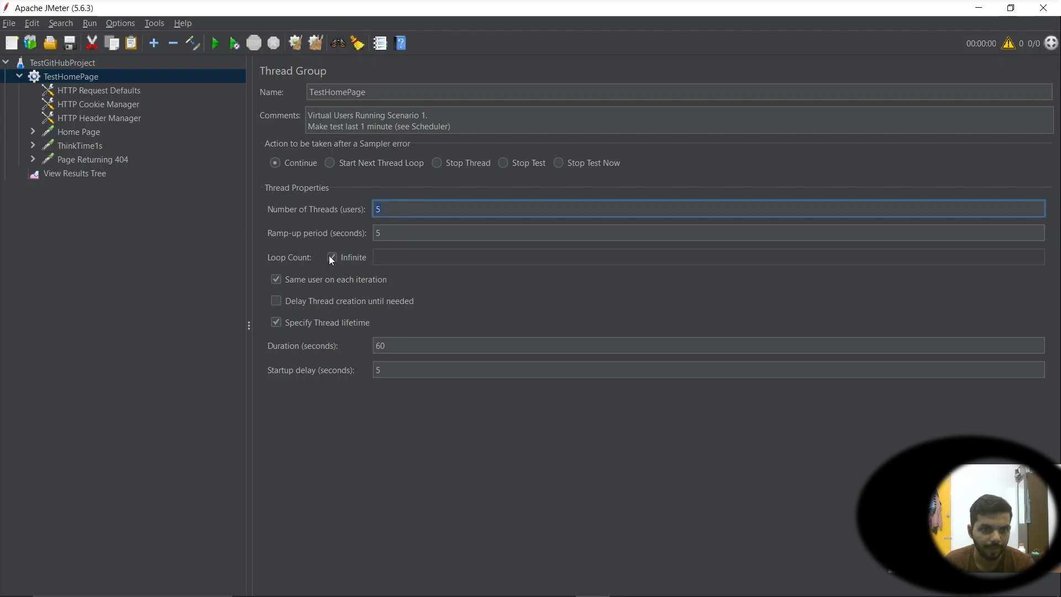
click(422, 206)
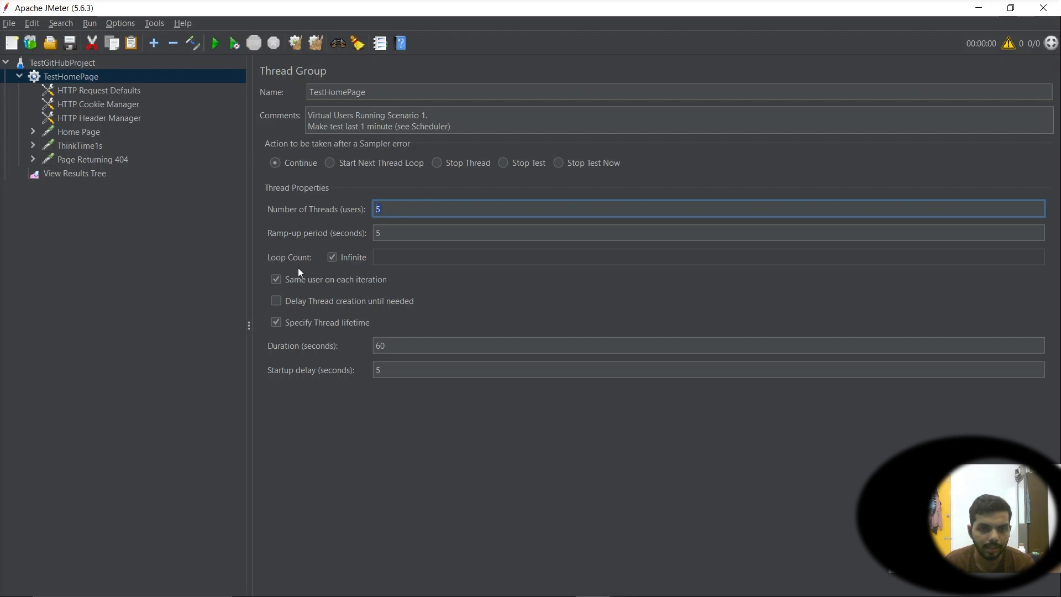
double_click(380, 211)
click(332, 256)
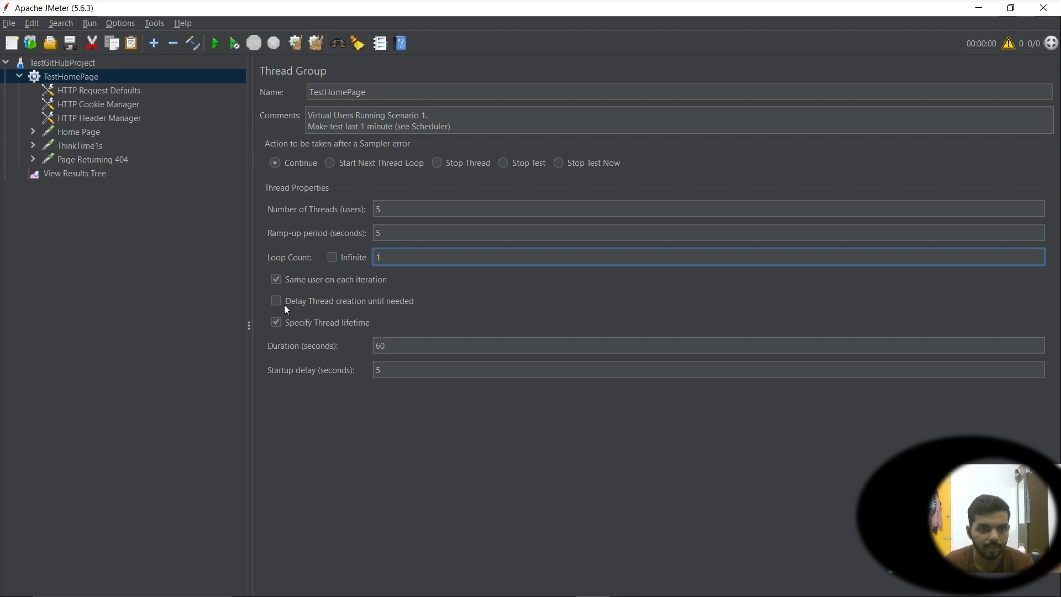
Review the thread group's loop count, thread count, duration and startup delay settings
double_click(409, 344)
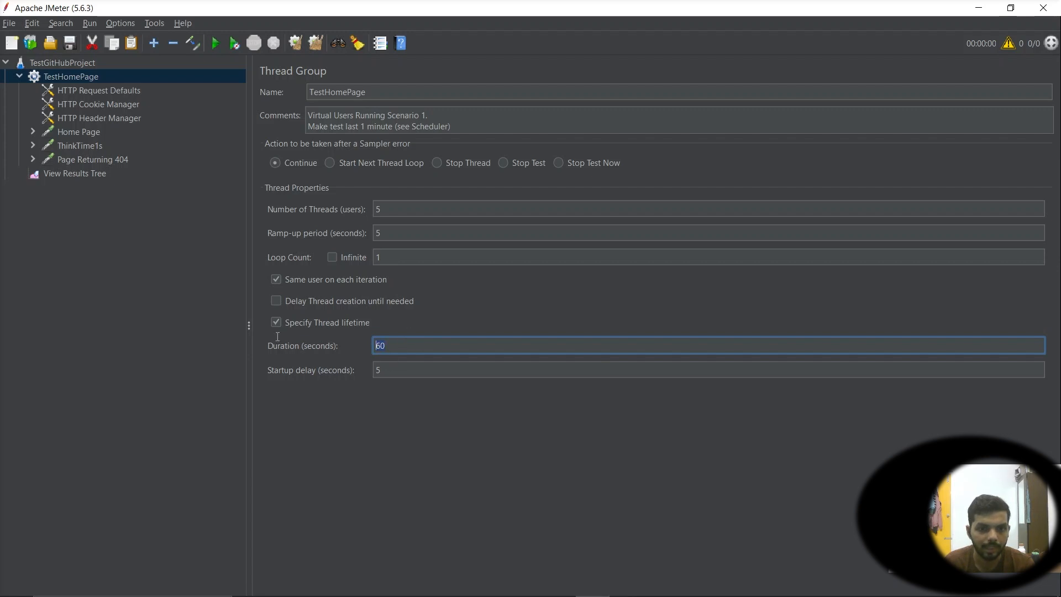
double_click(387, 255)
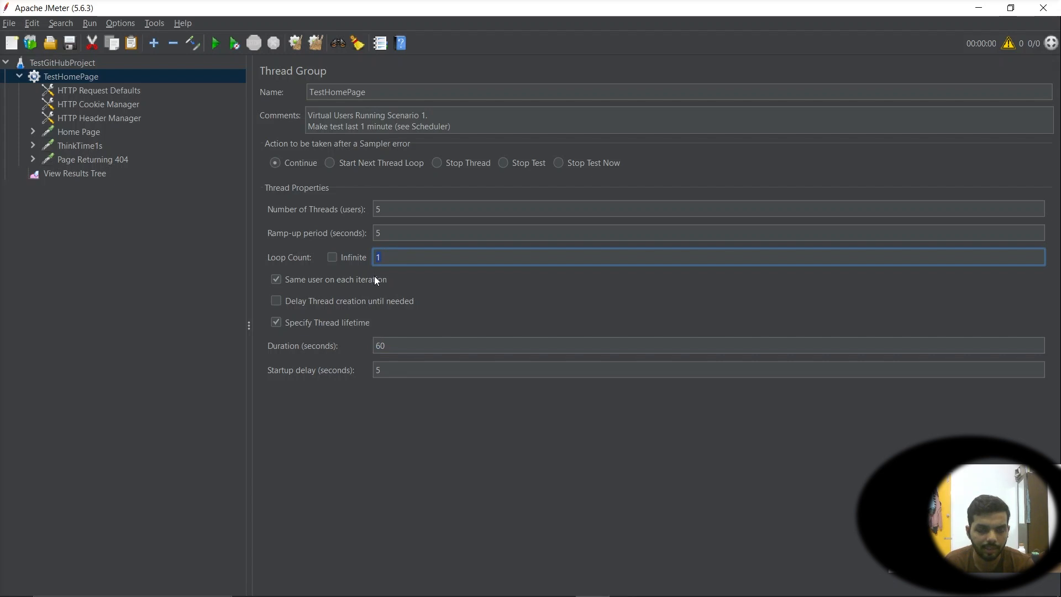
double_click(386, 210)
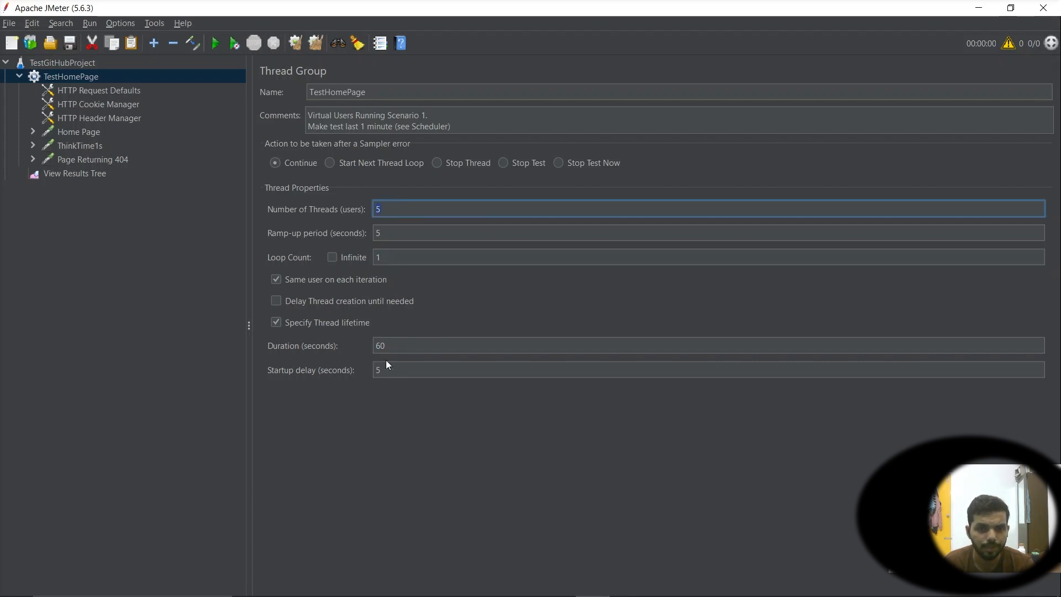
double_click(401, 348)
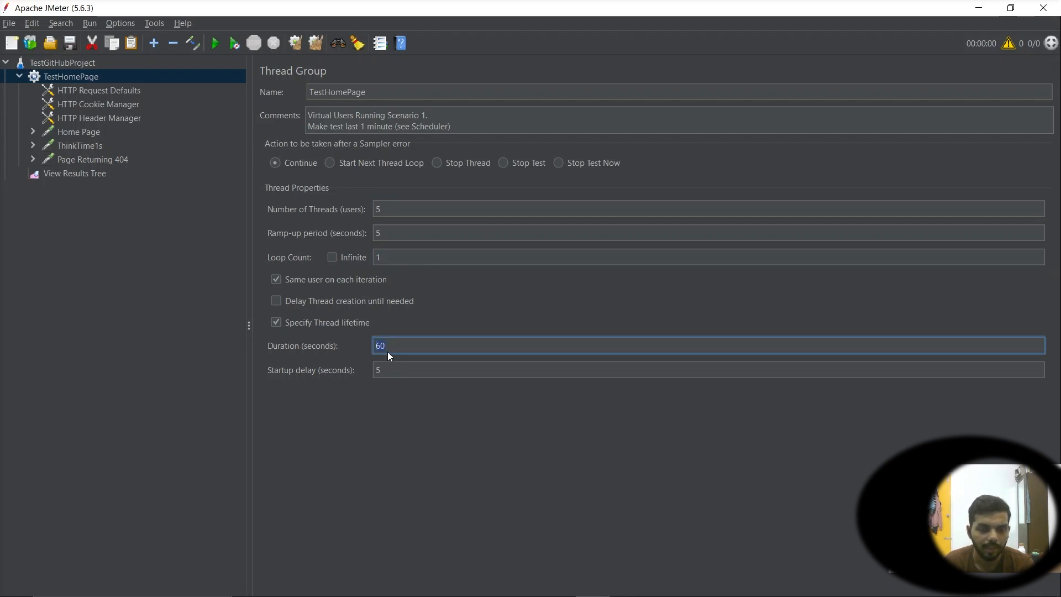
double_click(437, 342)
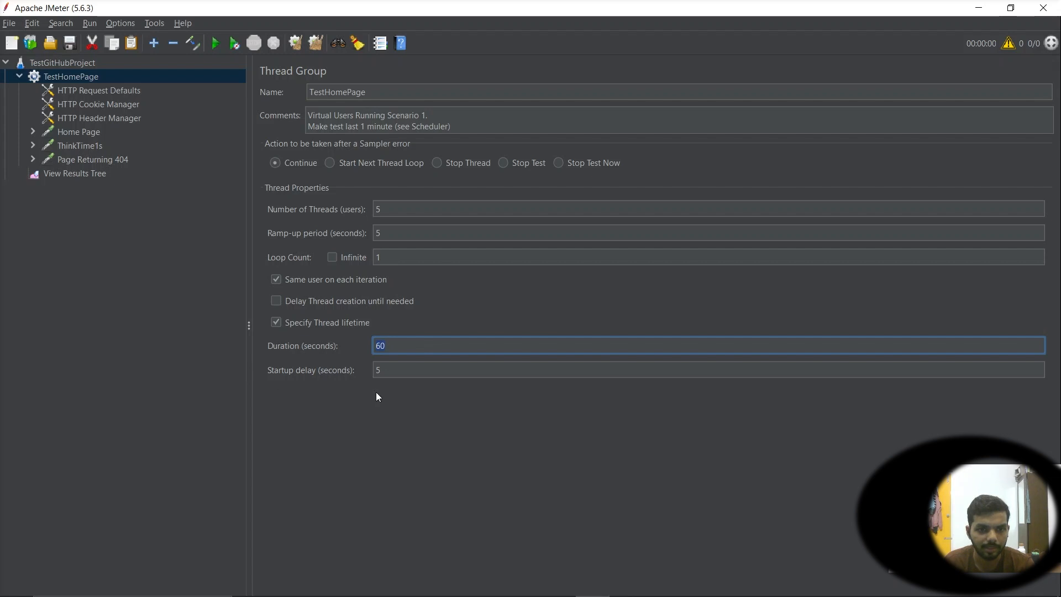
double_click(406, 369)
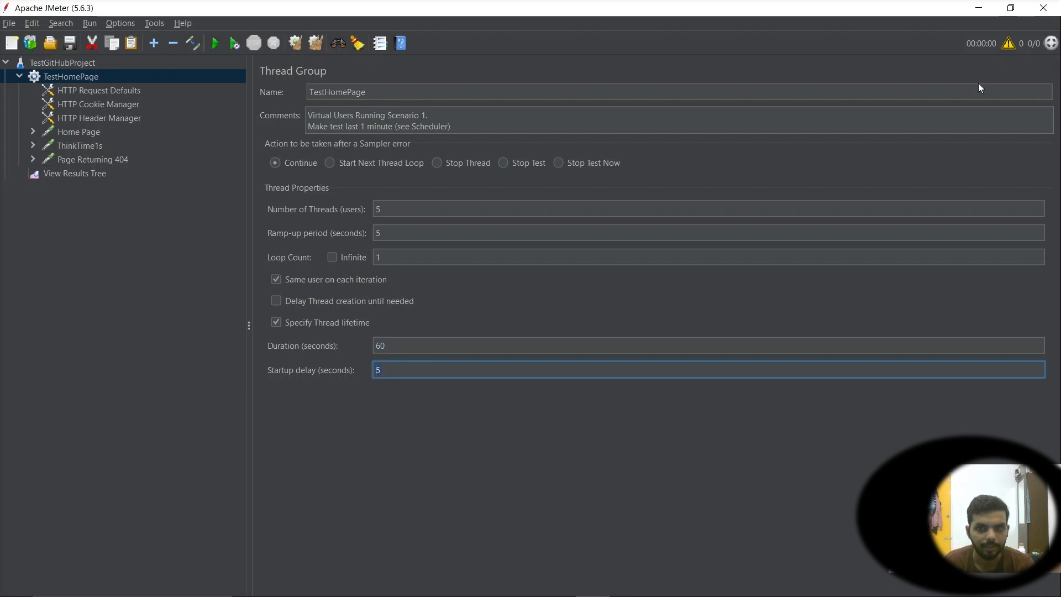
click(398, 370)
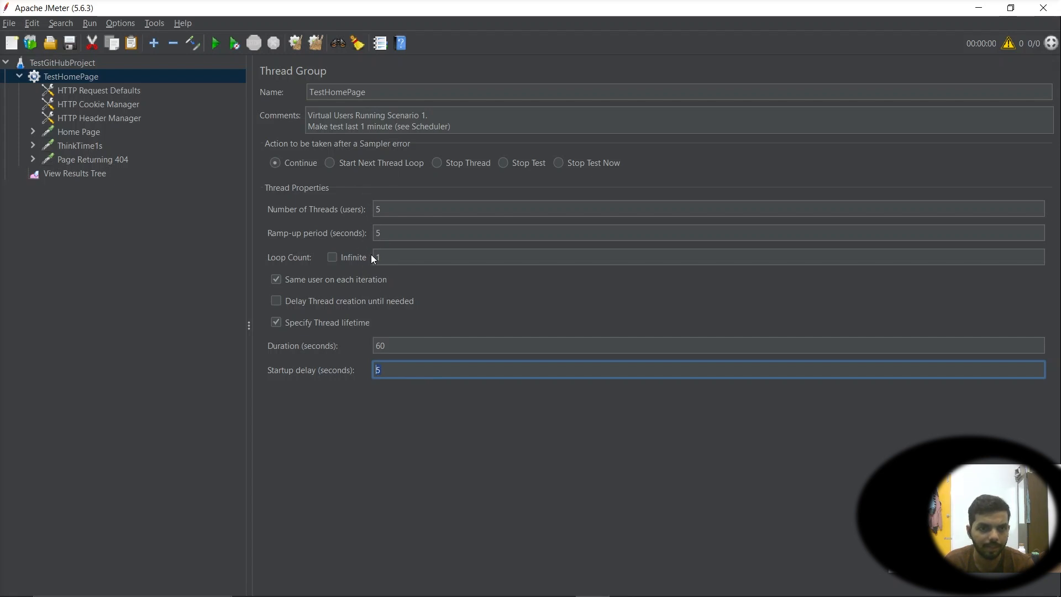
click(64, 62)
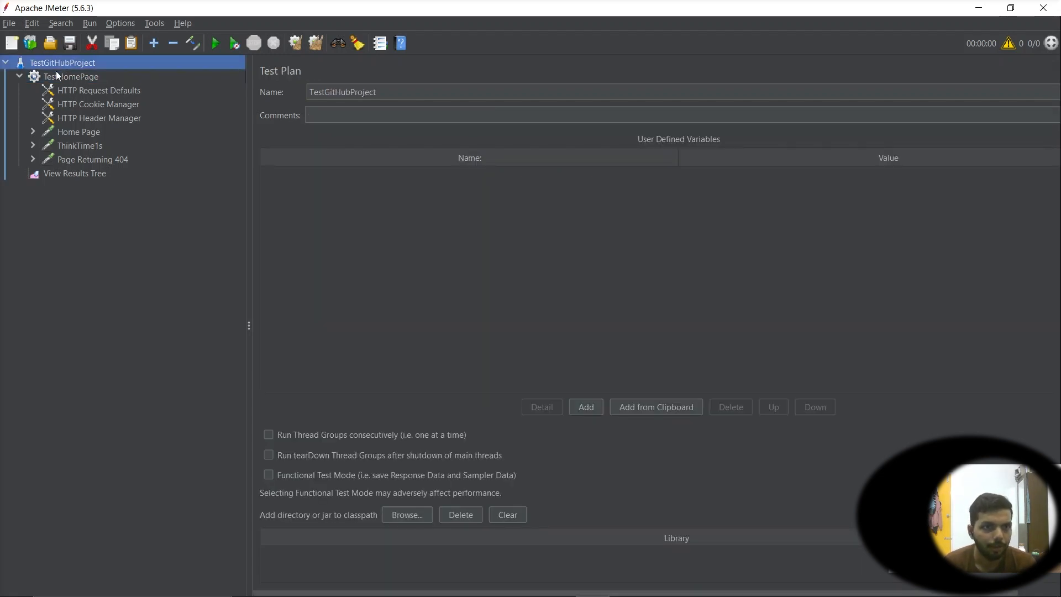
right_click(56, 63)
mouse_move(137, 65)
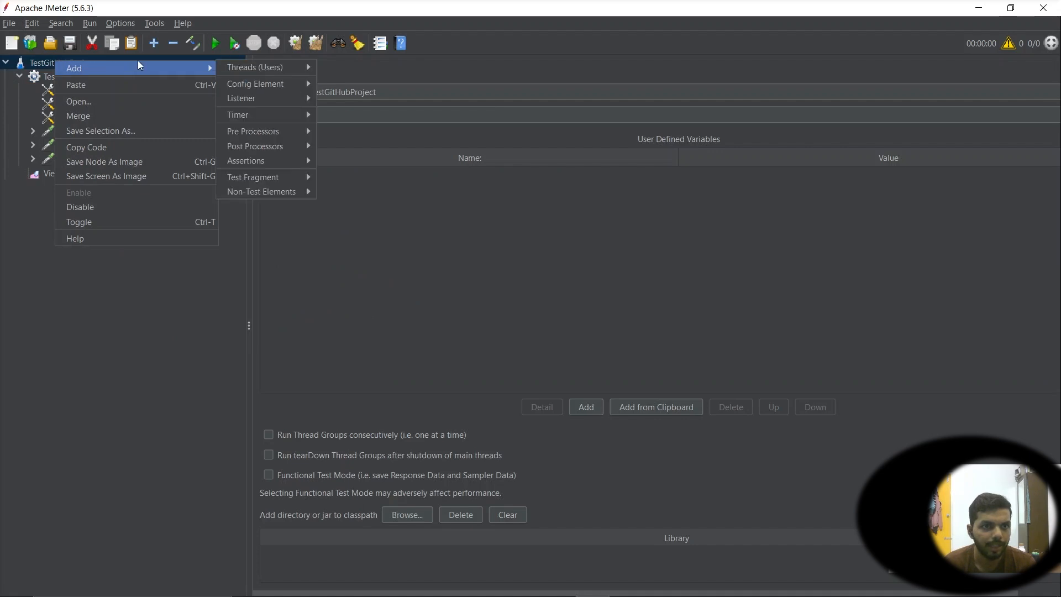
click(42, 66)
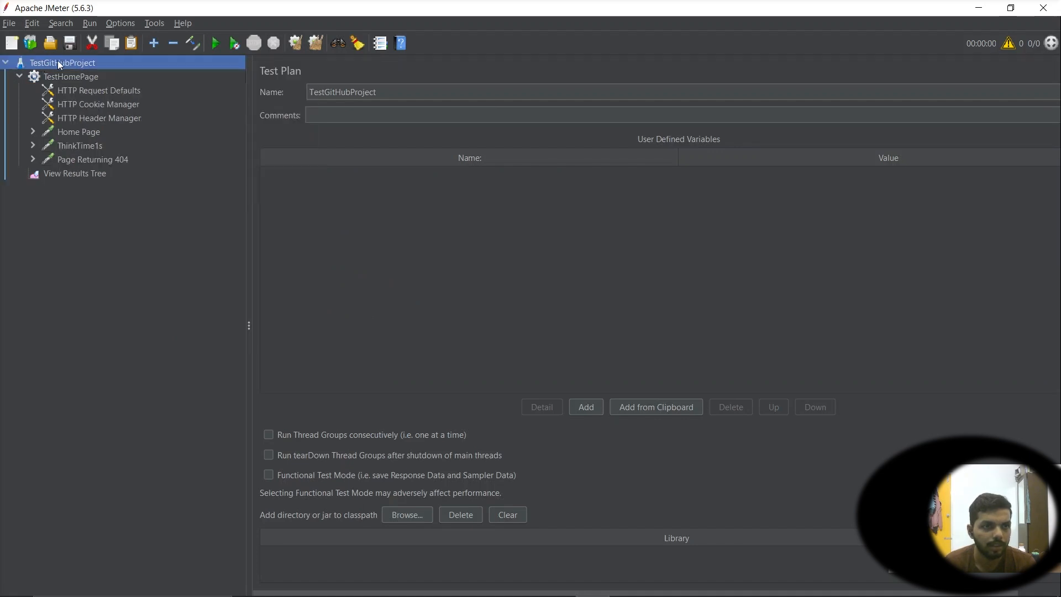
right_click(58, 62)
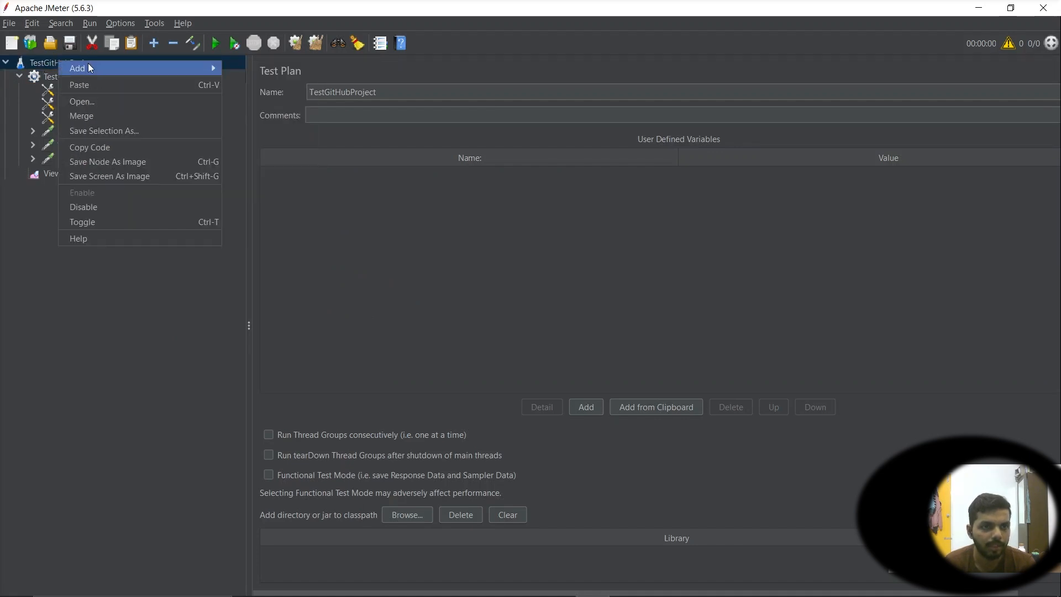
mouse_move(88, 65)
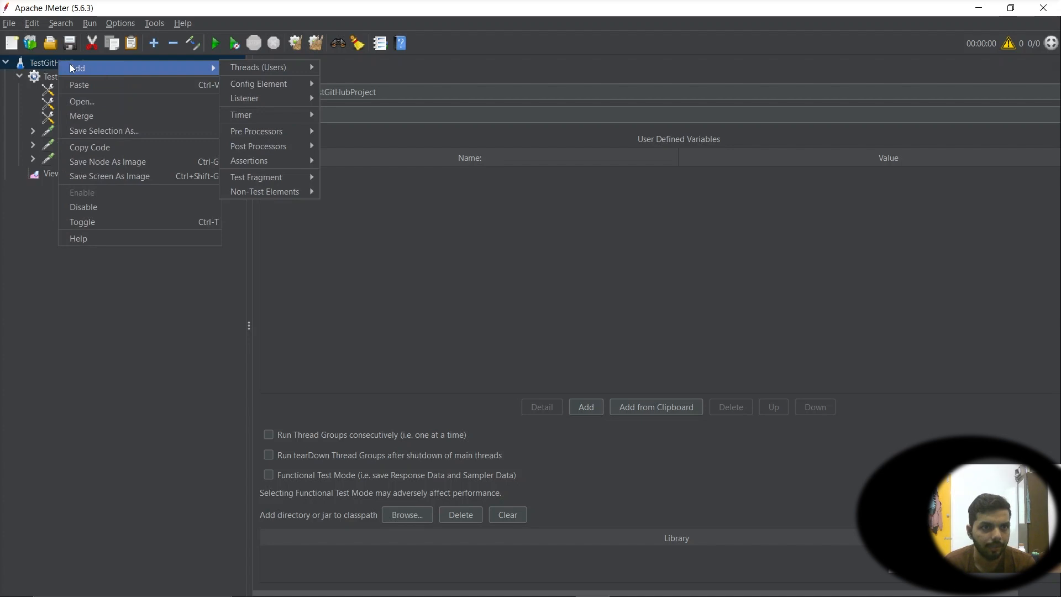
mouse_move(273, 66)
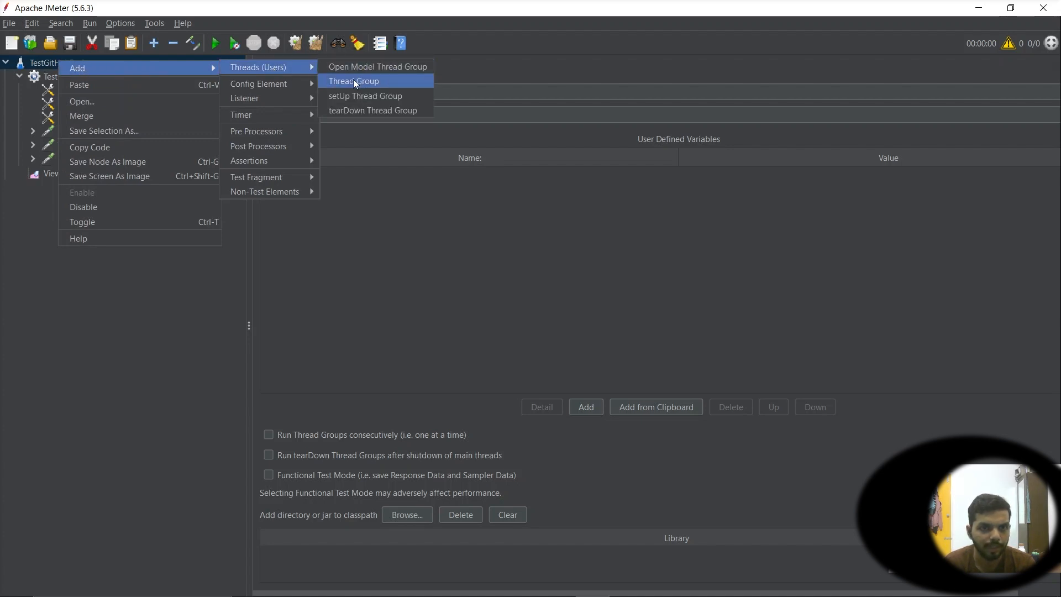
click(176, 355)
click(58, 76)
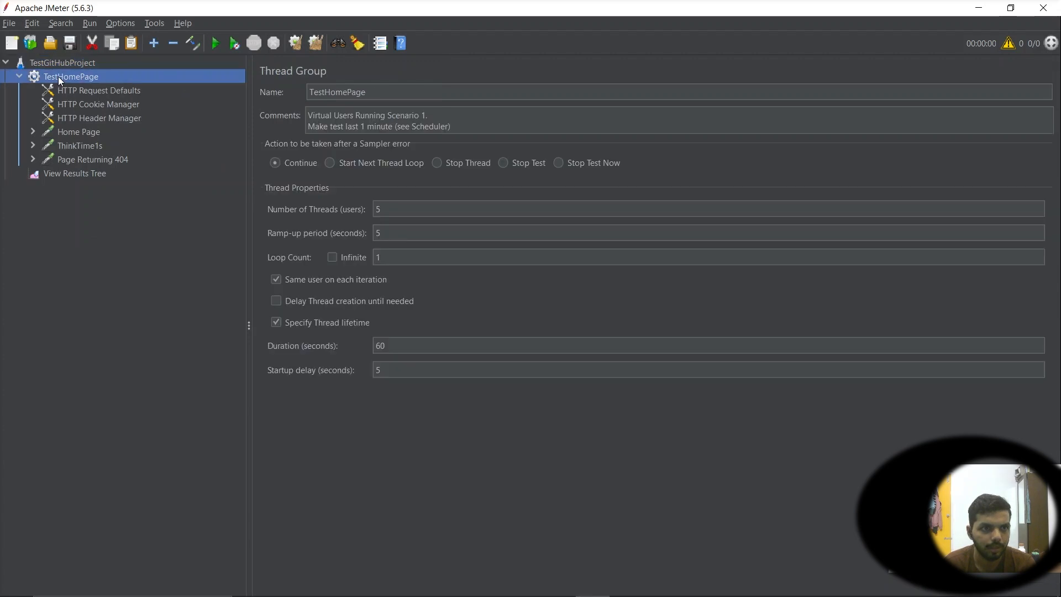
right_click(73, 76)
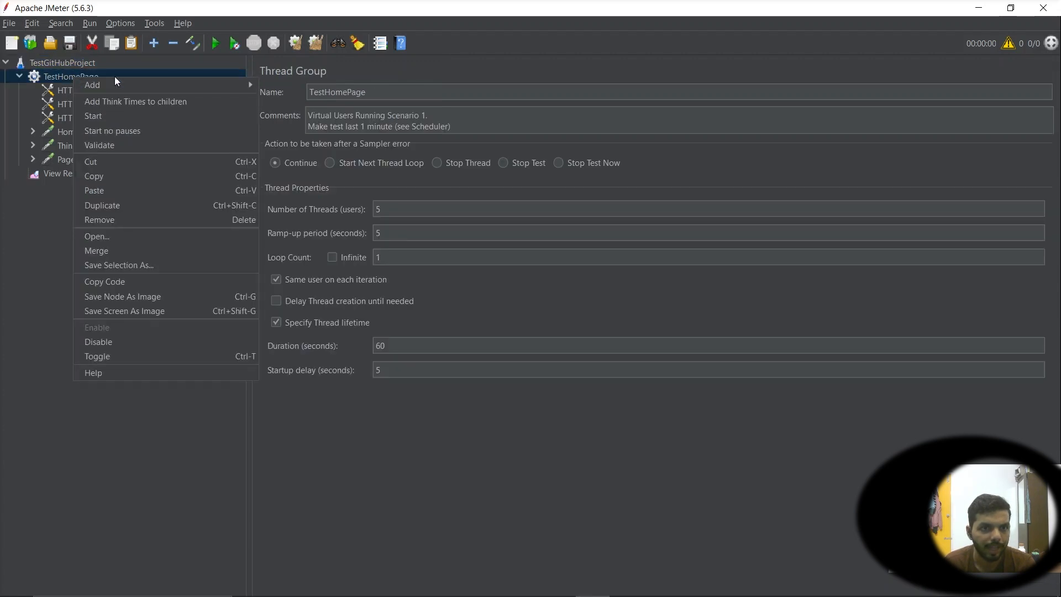
mouse_move(120, 82)
mouse_move(312, 99)
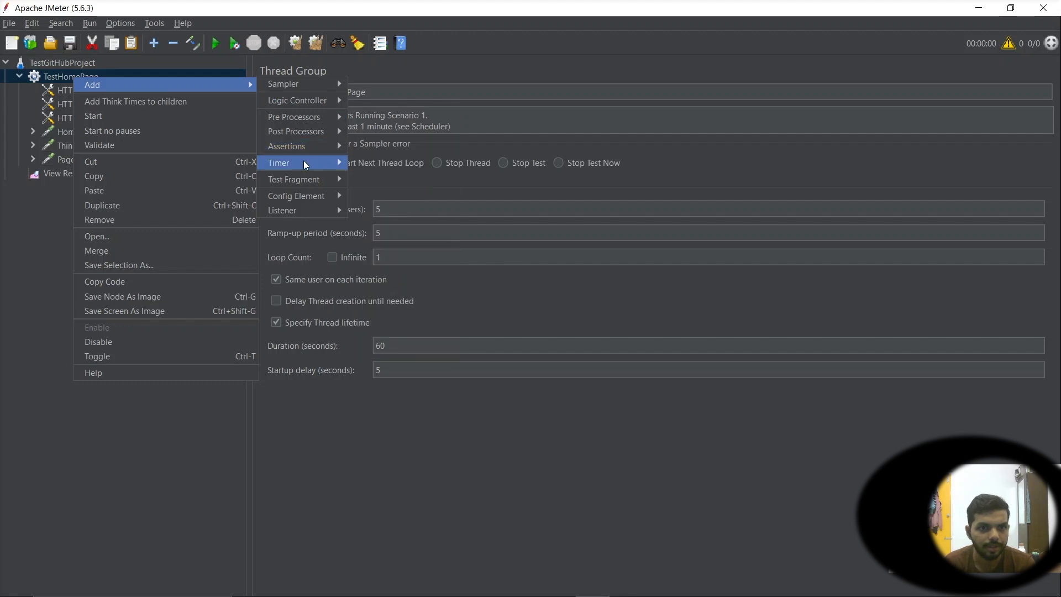
mouse_move(303, 160)
click(68, 90)
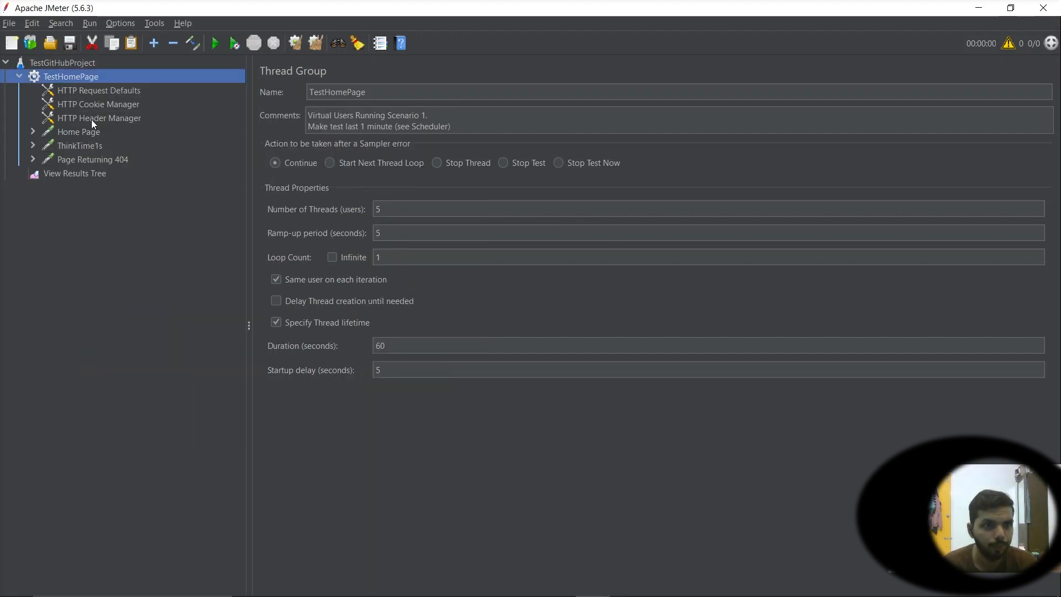
Set the protocol of the HTTP Request Defaults element to https
click(78, 91)
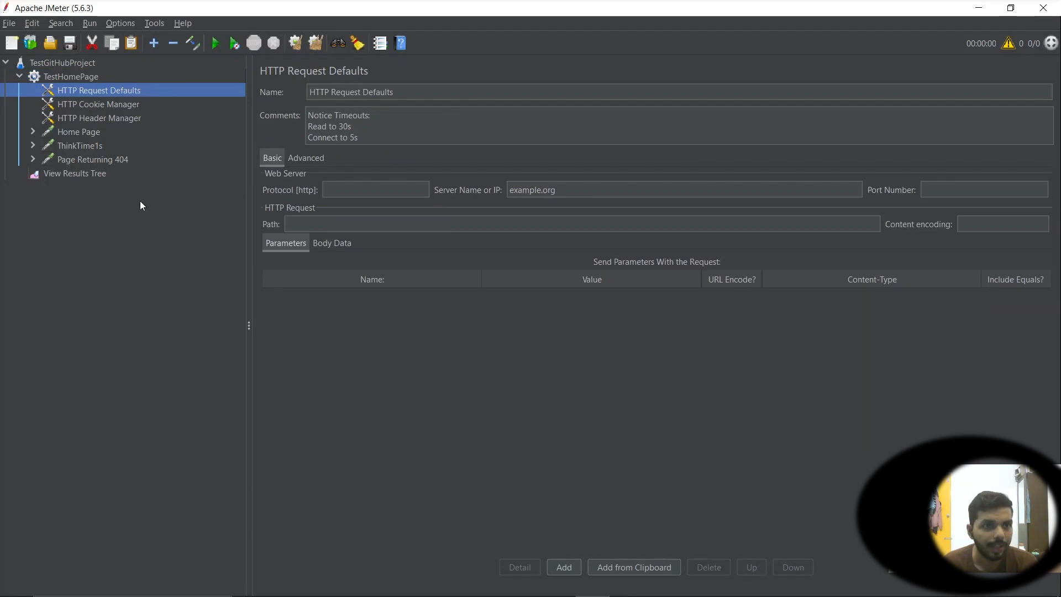
key(Tab)
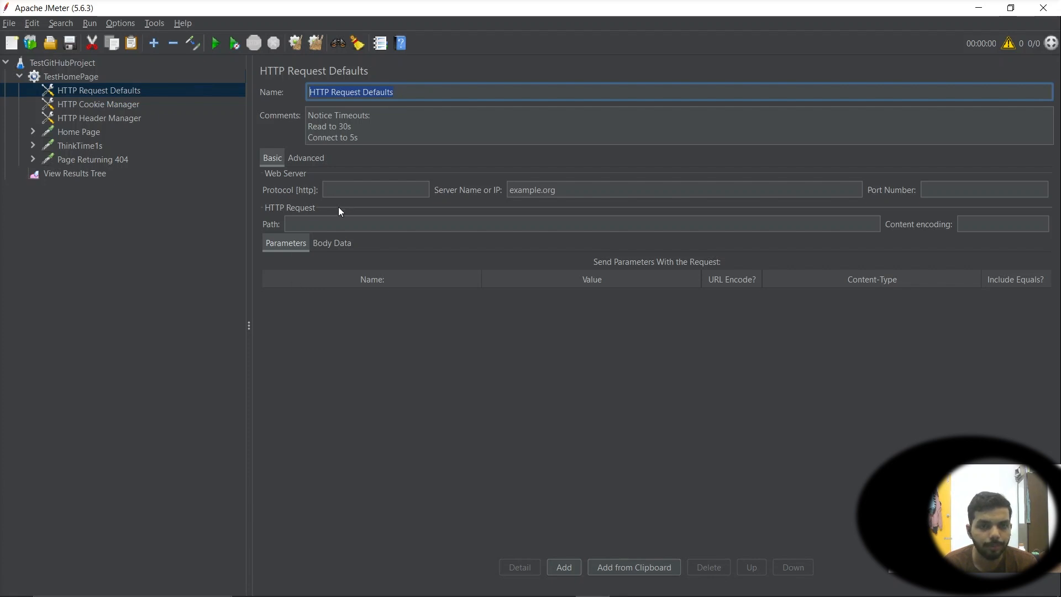
click(302, 158)
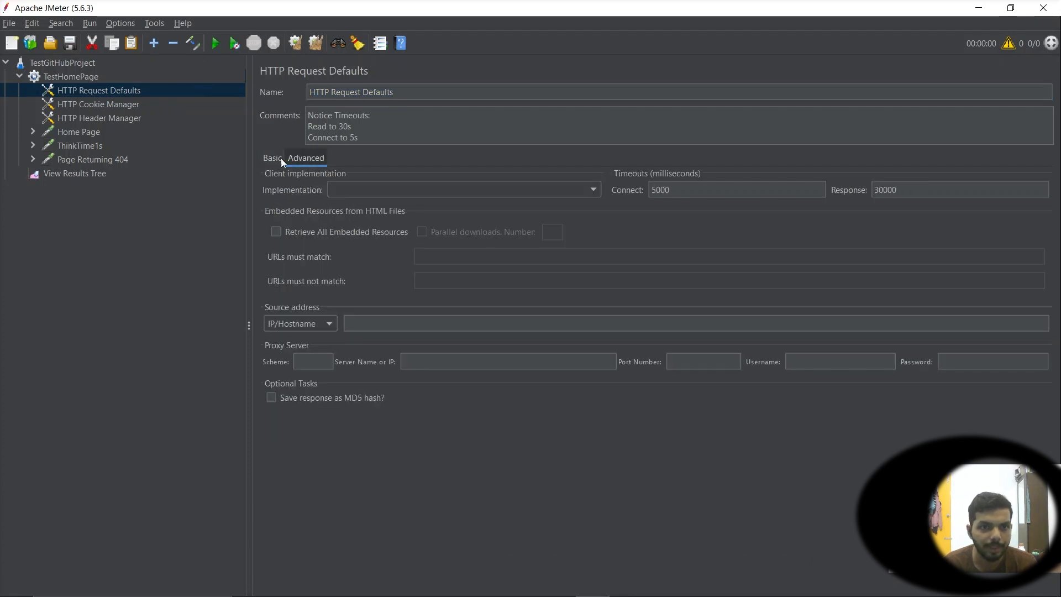
click(279, 158)
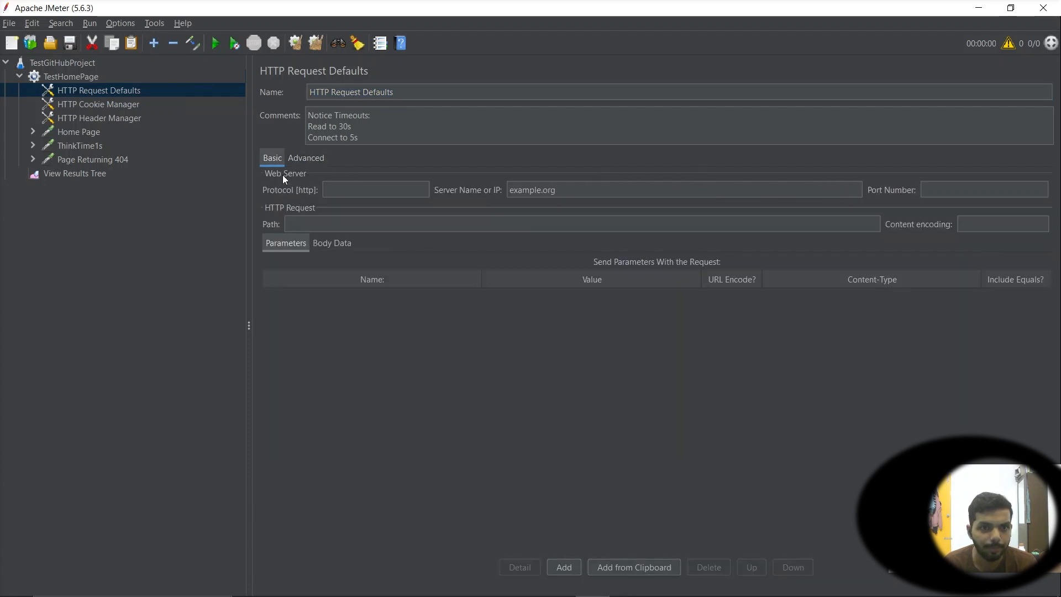
click(354, 193)
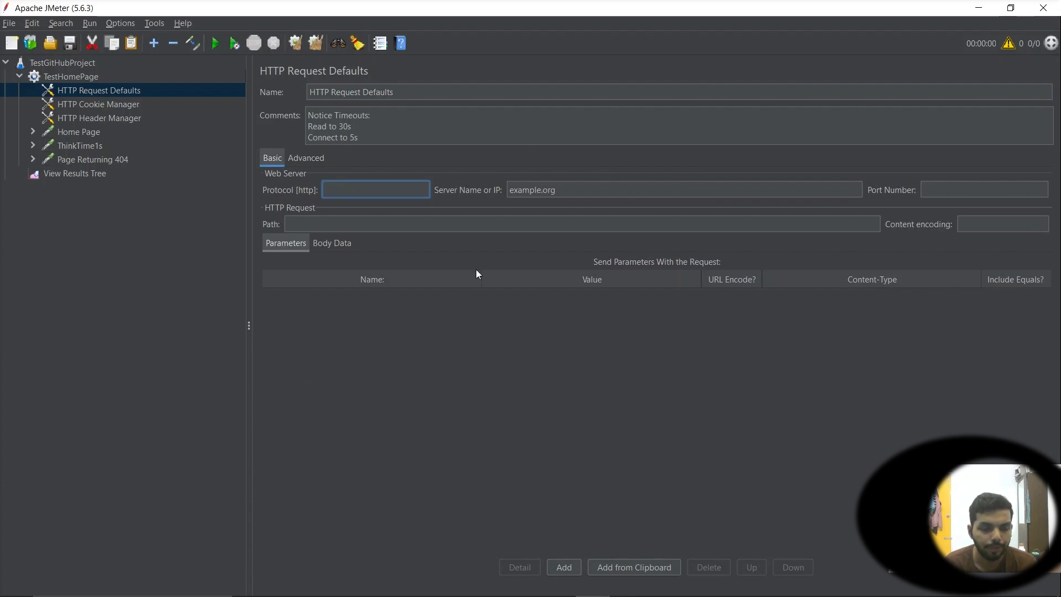
text(https)
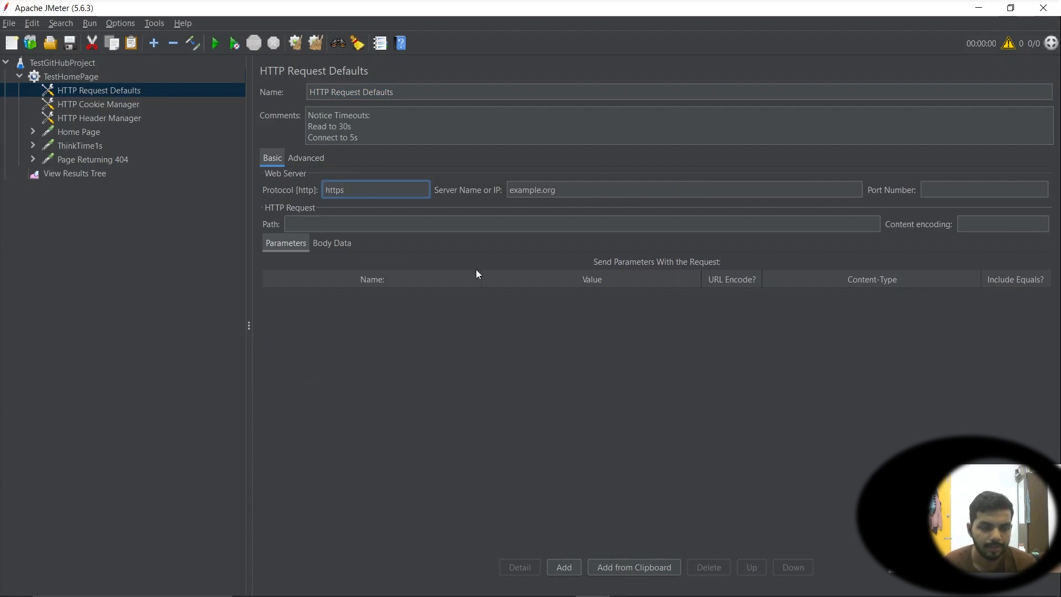
key(alt+Tab)
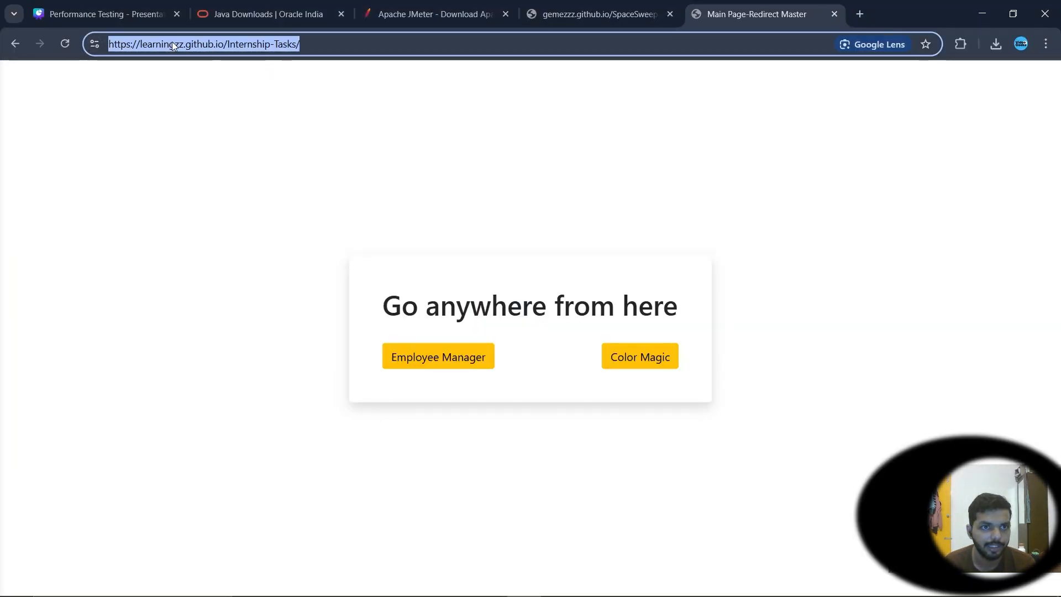
click(136, 46)
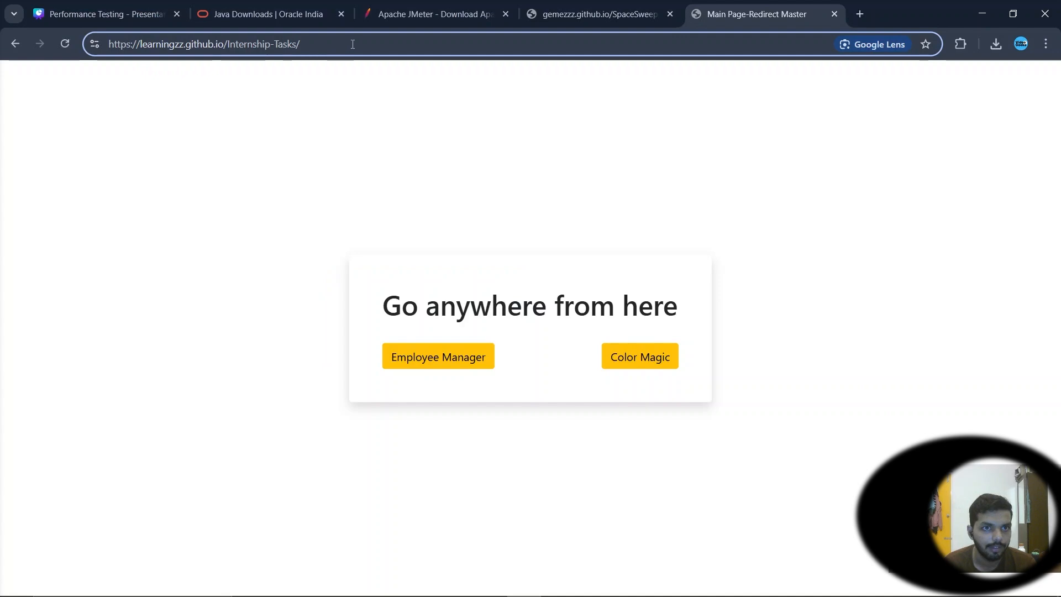
drag(300, 44, 69, 43)
key(ctrl+c)
key(alt+Tab)
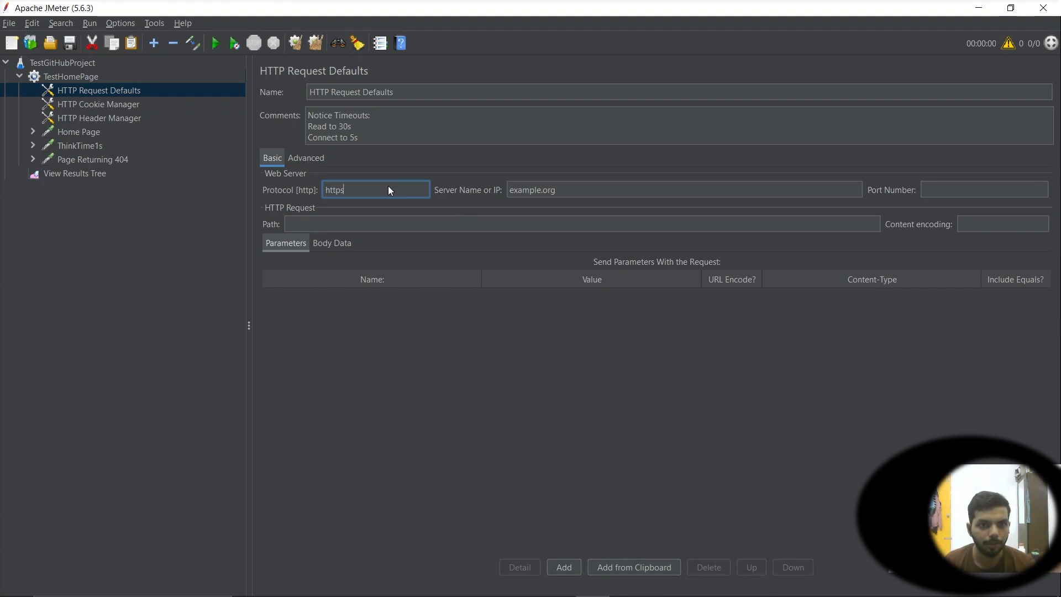
key(Tab)
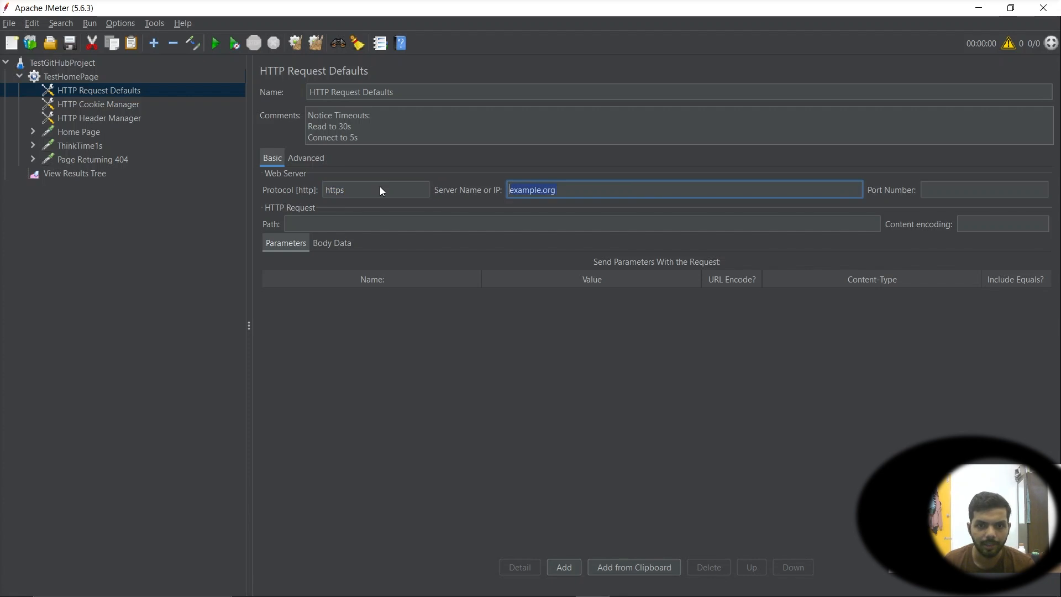
key(ctrl+v)
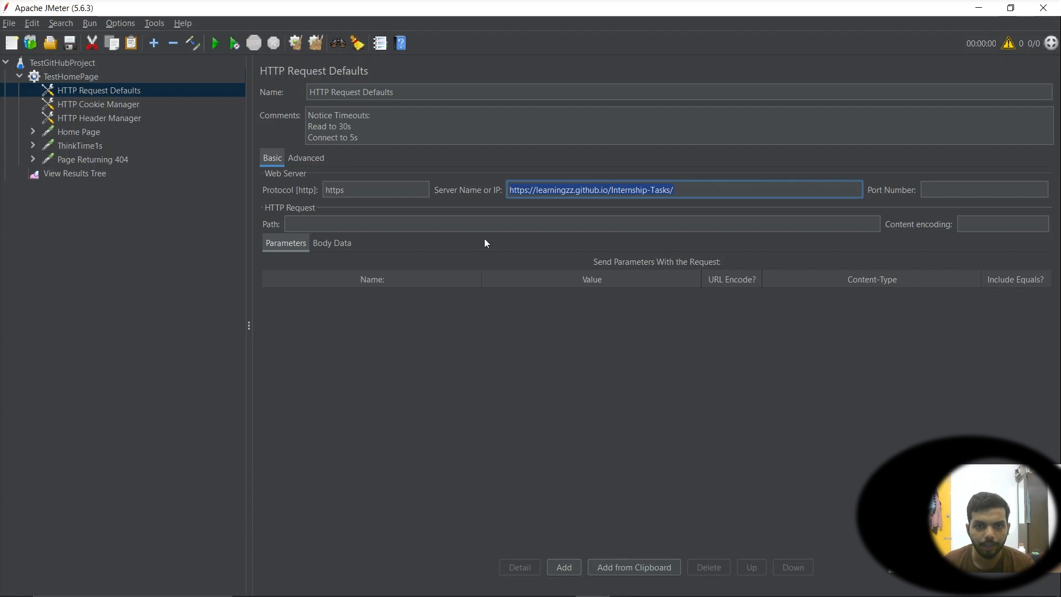
click(544, 189)
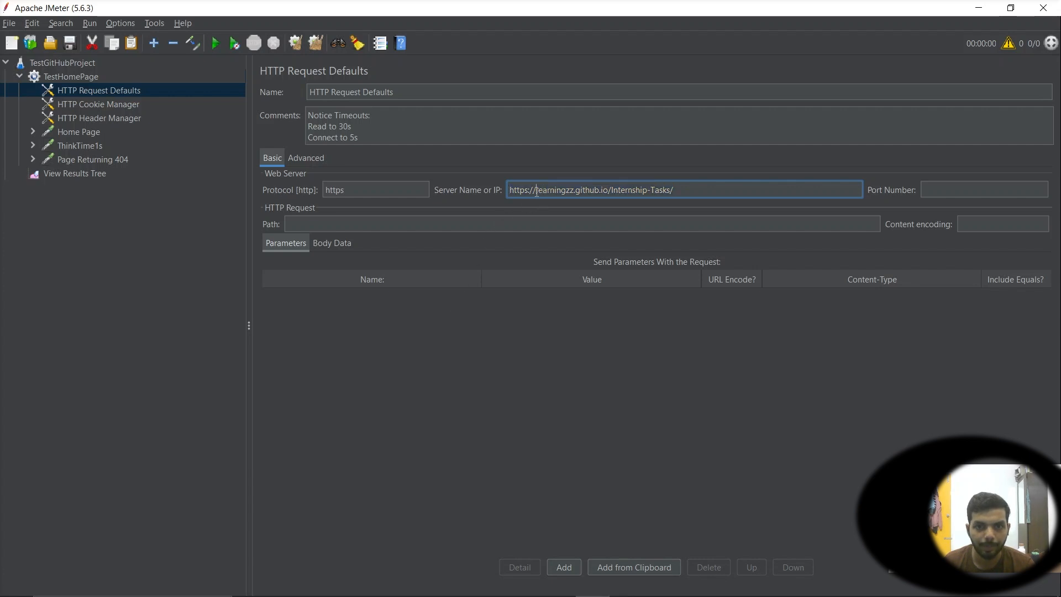
drag(537, 190, 510, 189)
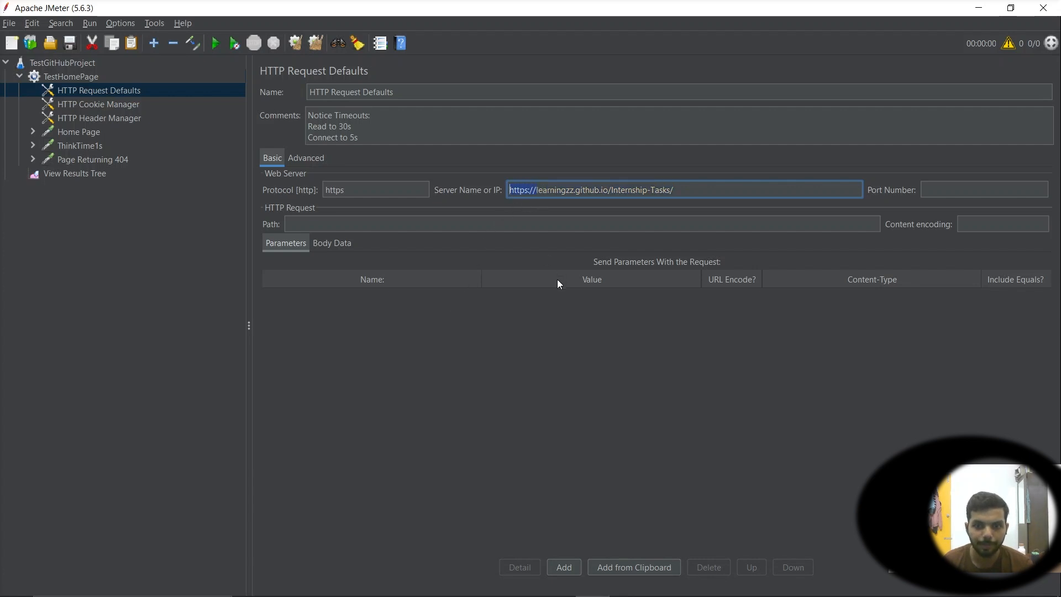
key(BackSpace)
key(shift+Tab)
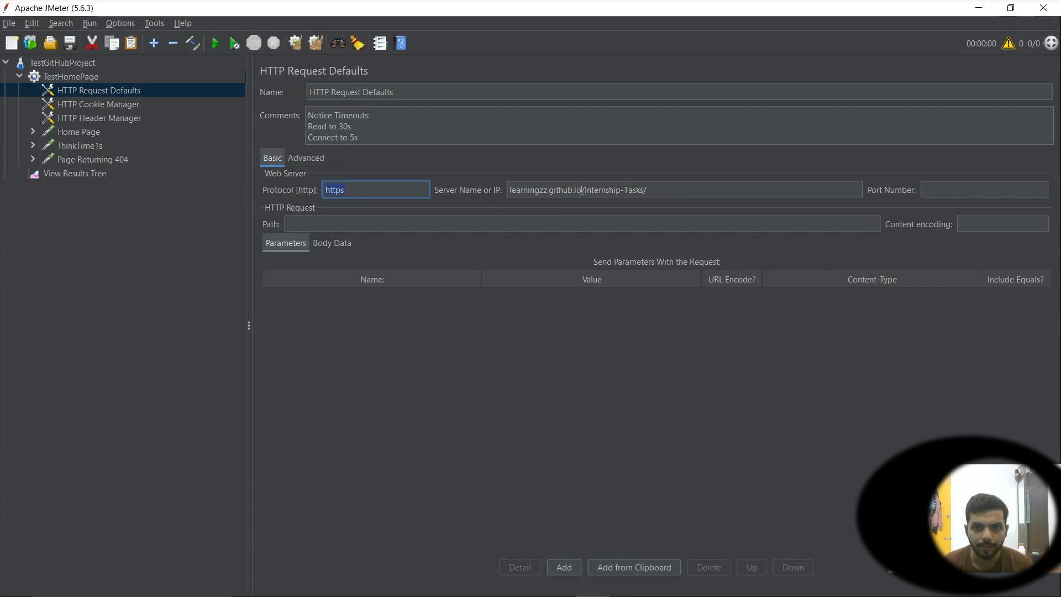
Move /Internship-Tasks/ from the server name into the Path field, leaving learningzz.github.io as the server
drag(582, 190, 635, 190)
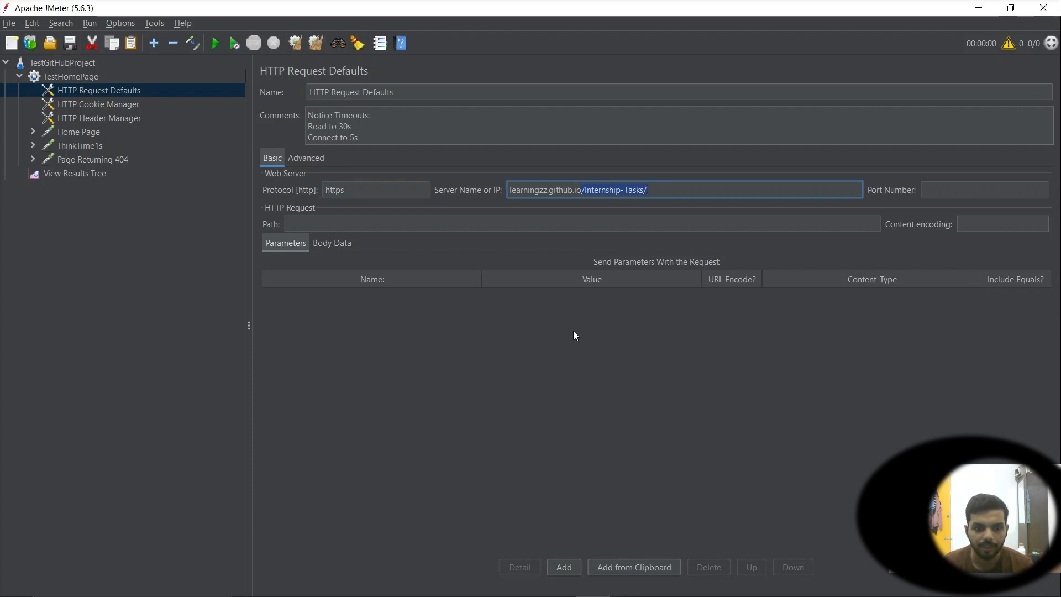
key(BackSpace)
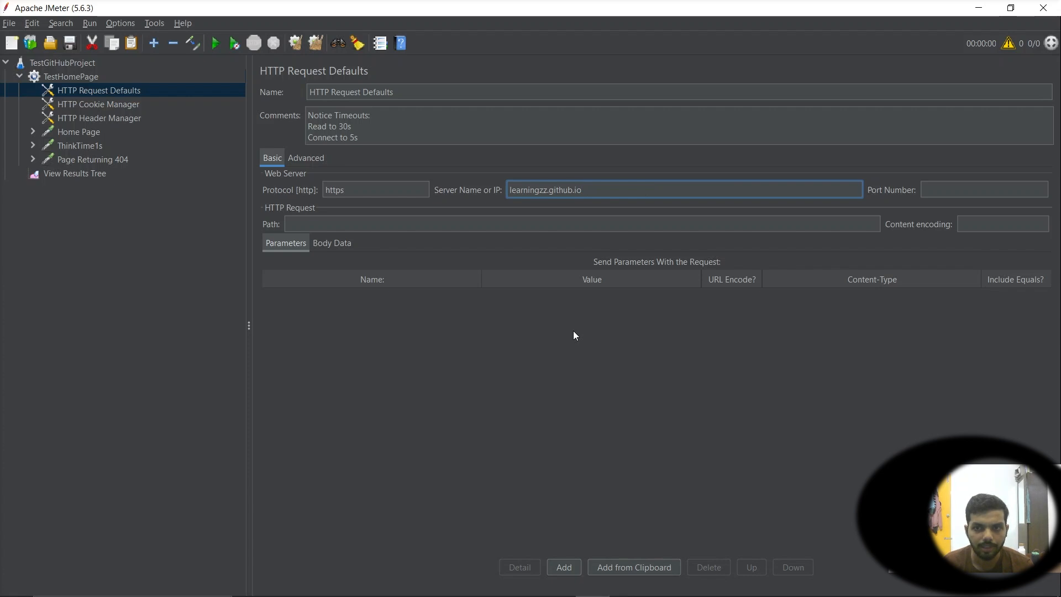
click(321, 226)
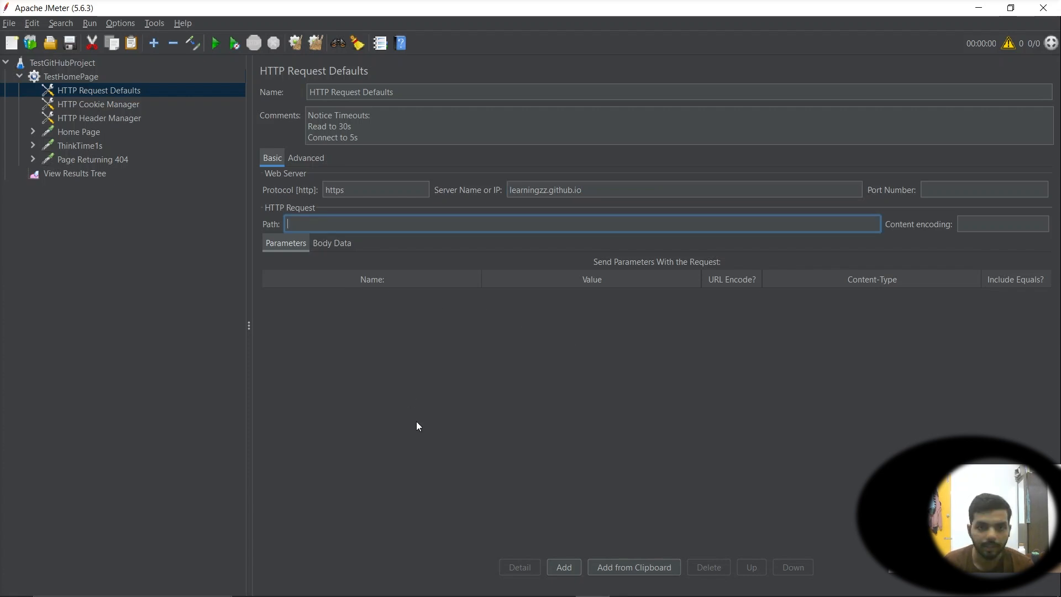
text(/Internship-Tasks/)
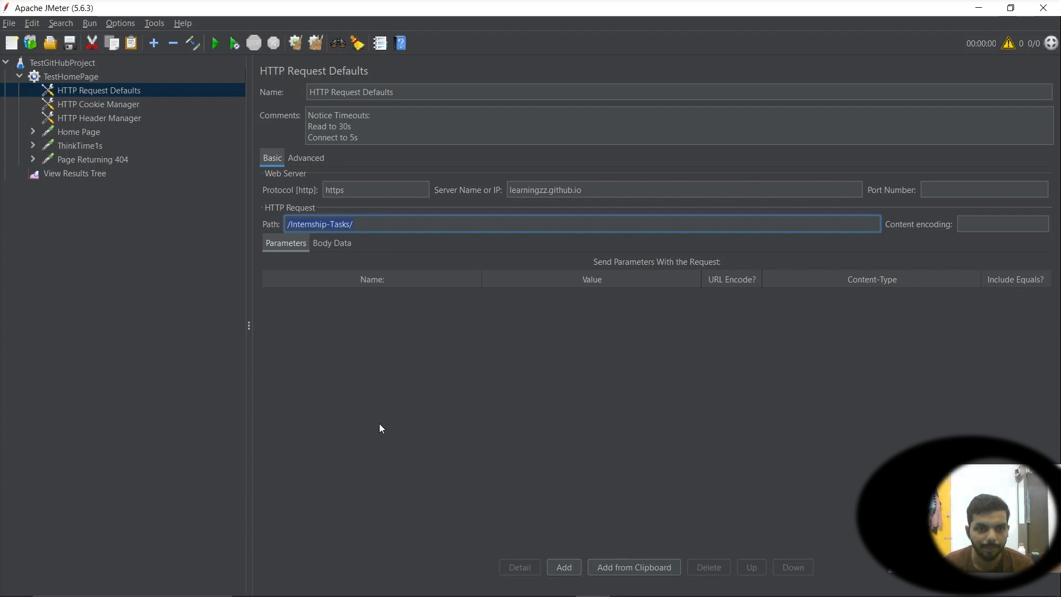
click(361, 330)
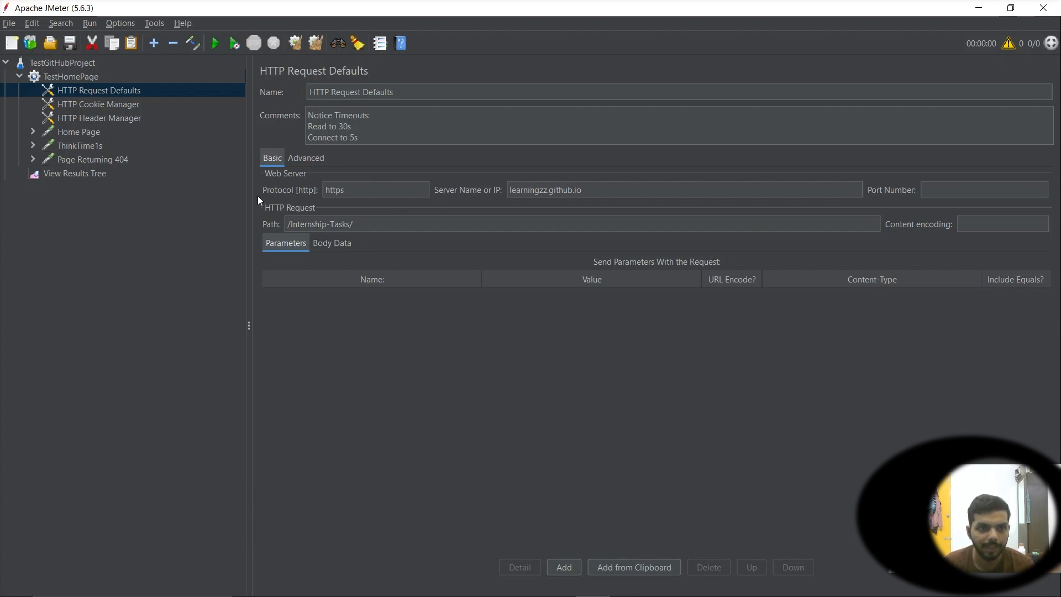
Review the Home Page sampler, thread group, and the request defaults, cookie manager and header manager elements
click(78, 133)
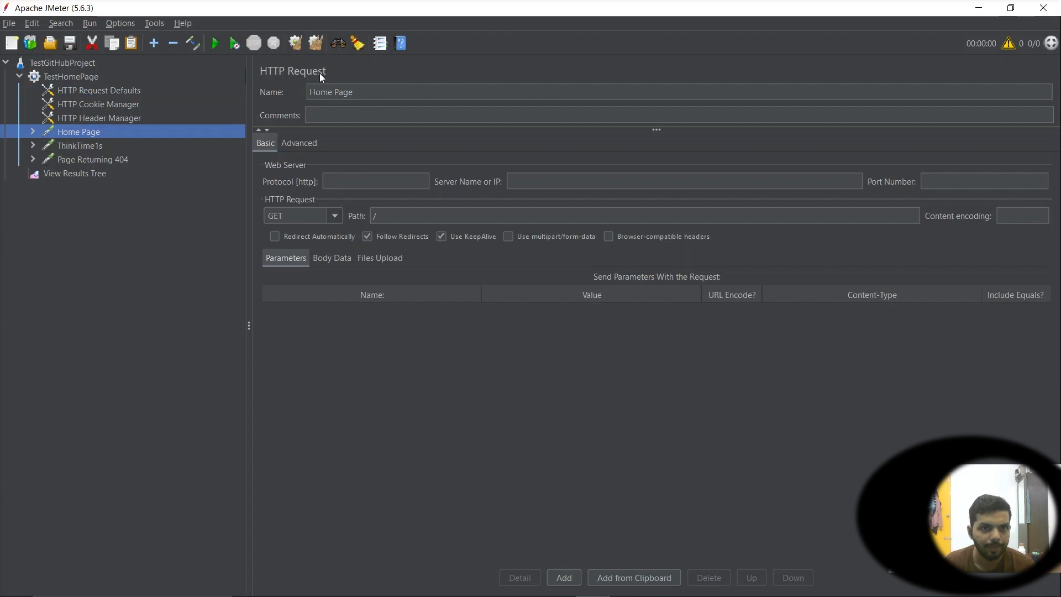
click(81, 81)
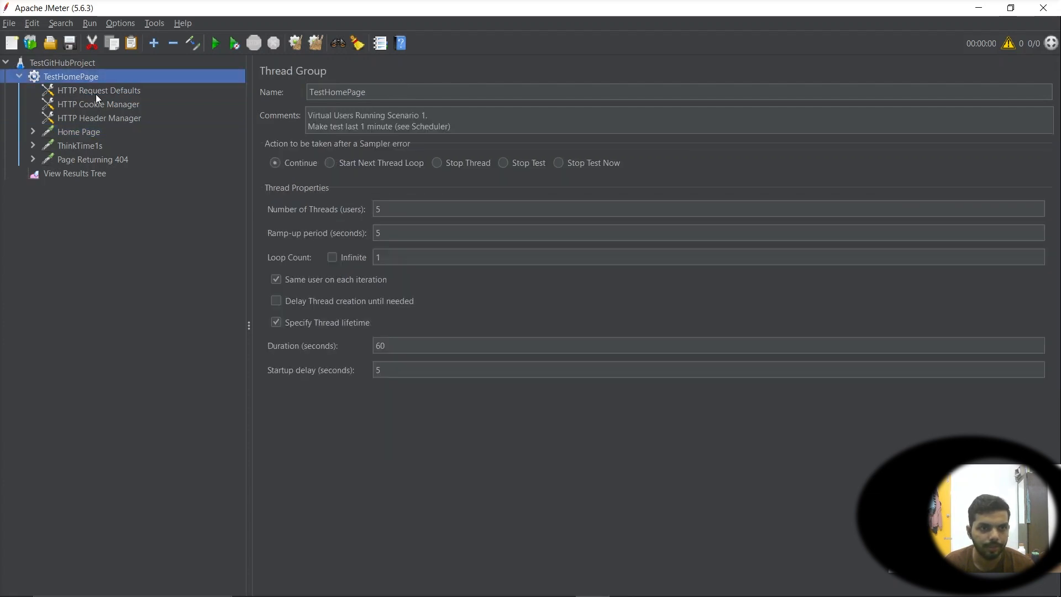
click(95, 92)
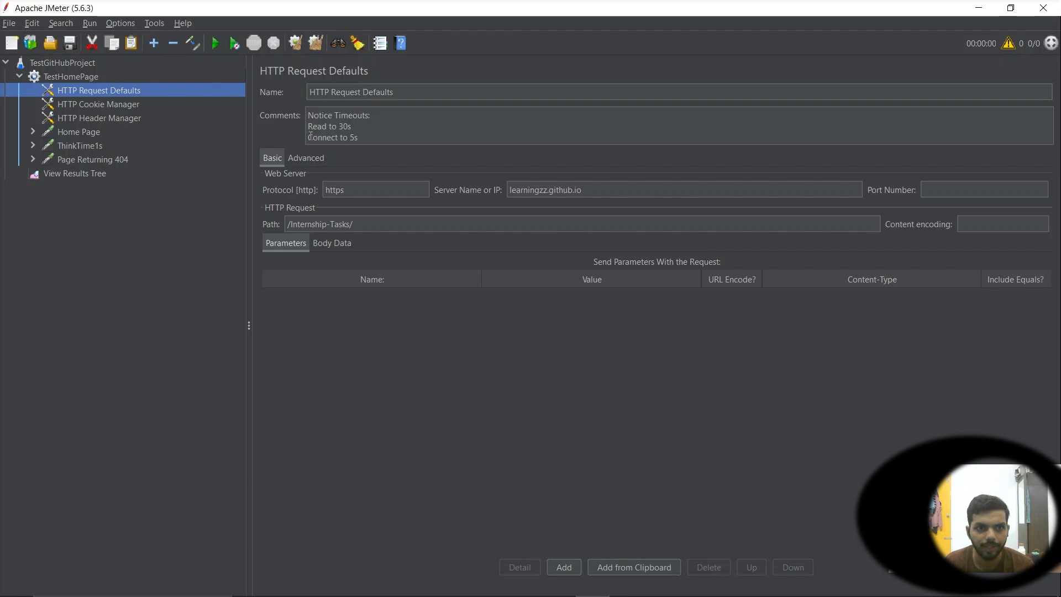
click(89, 106)
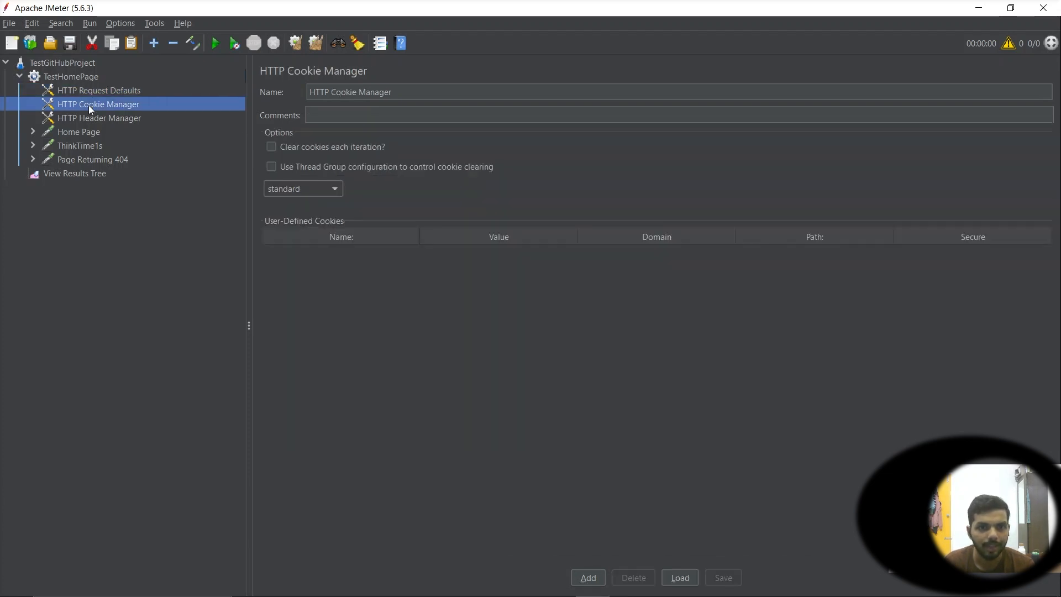
click(90, 117)
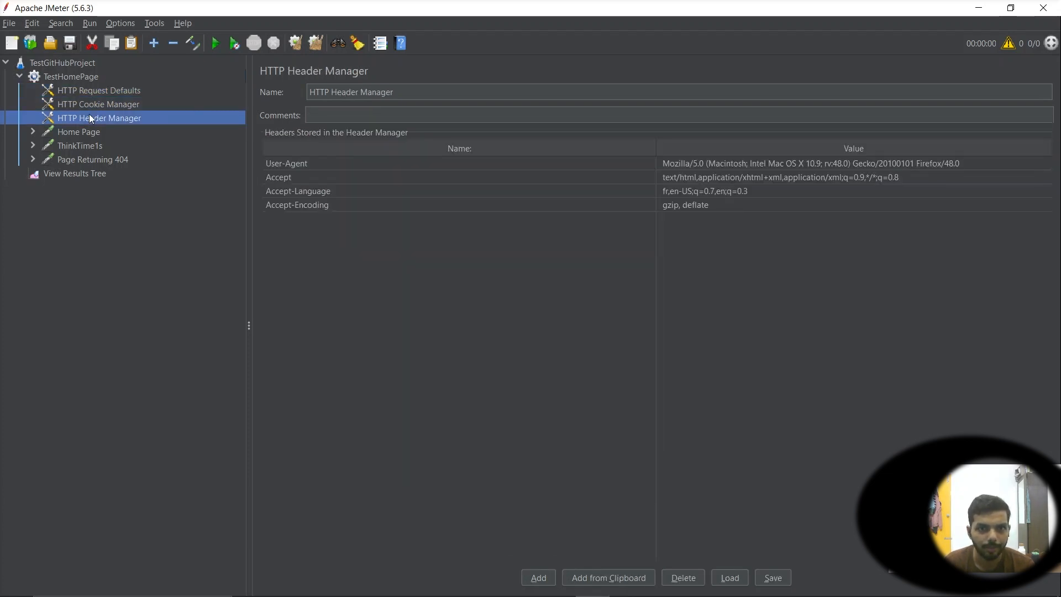
Remove the HTTP Cookie Manager and the HTTP Header Manager from the thread group
right_click(91, 105)
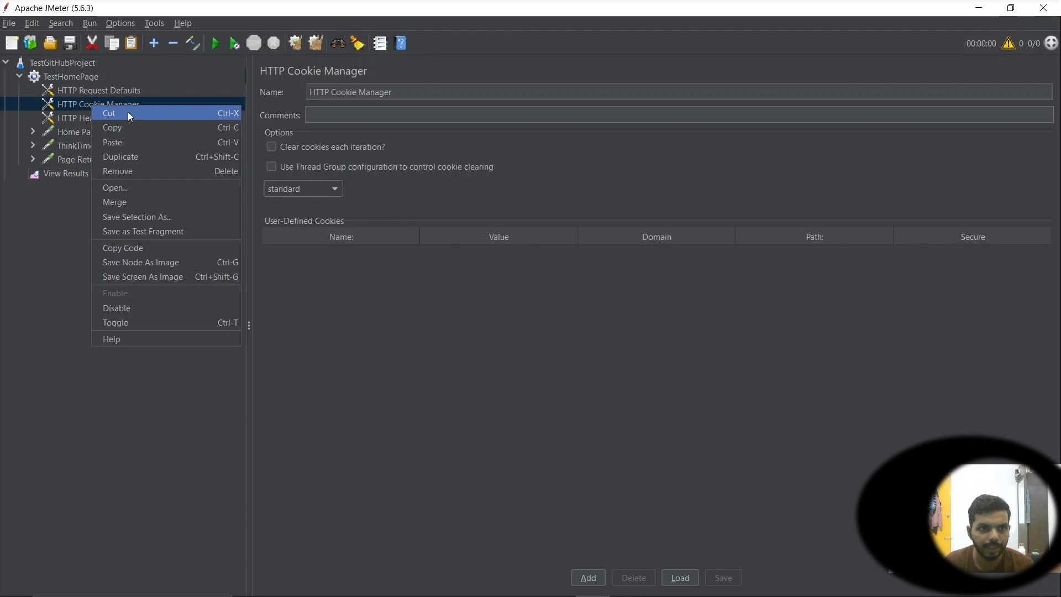
click(128, 169)
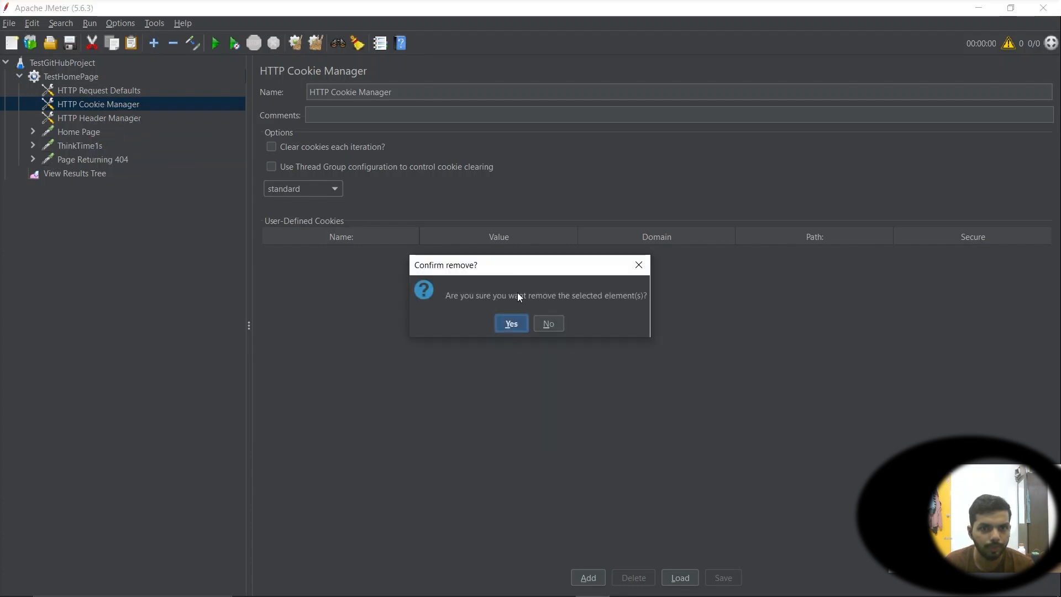
key(Return)
right_click(142, 102)
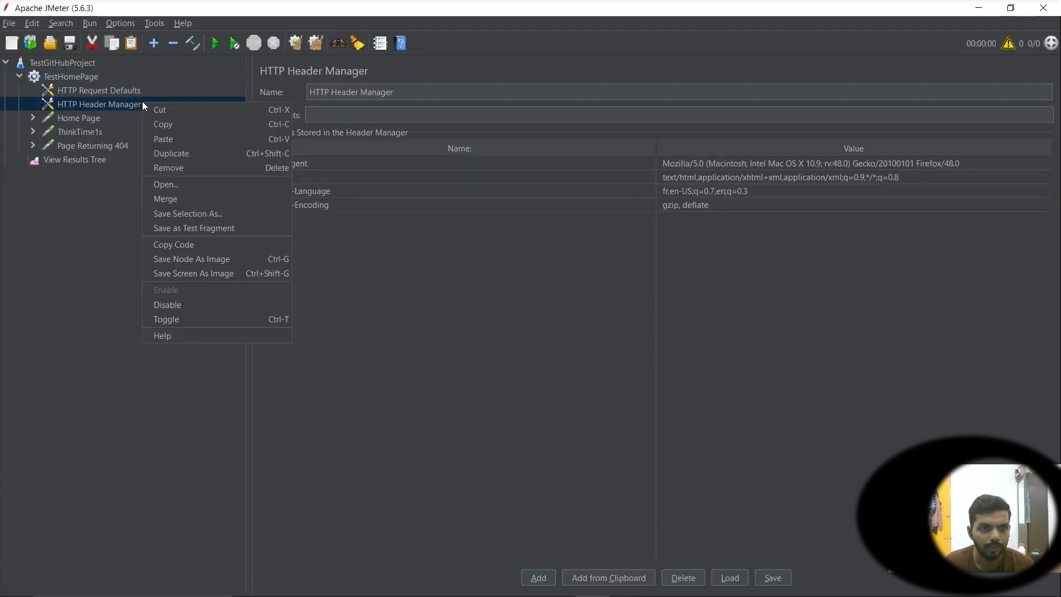
click(179, 169)
click(505, 323)
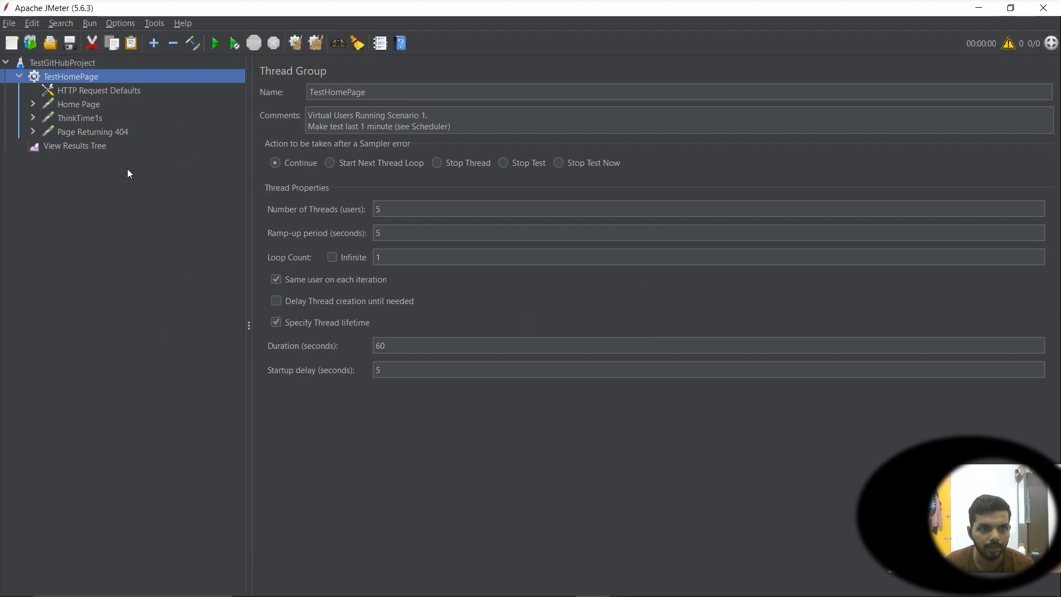
Rename the Home Page sampler to HomePage
click(93, 106)
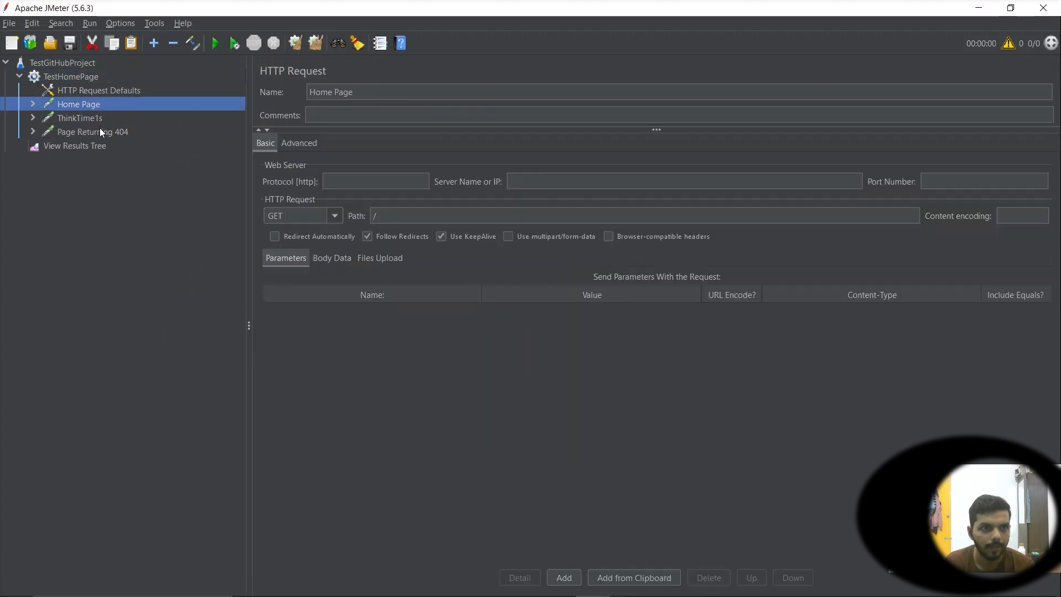
triple_click(371, 92)
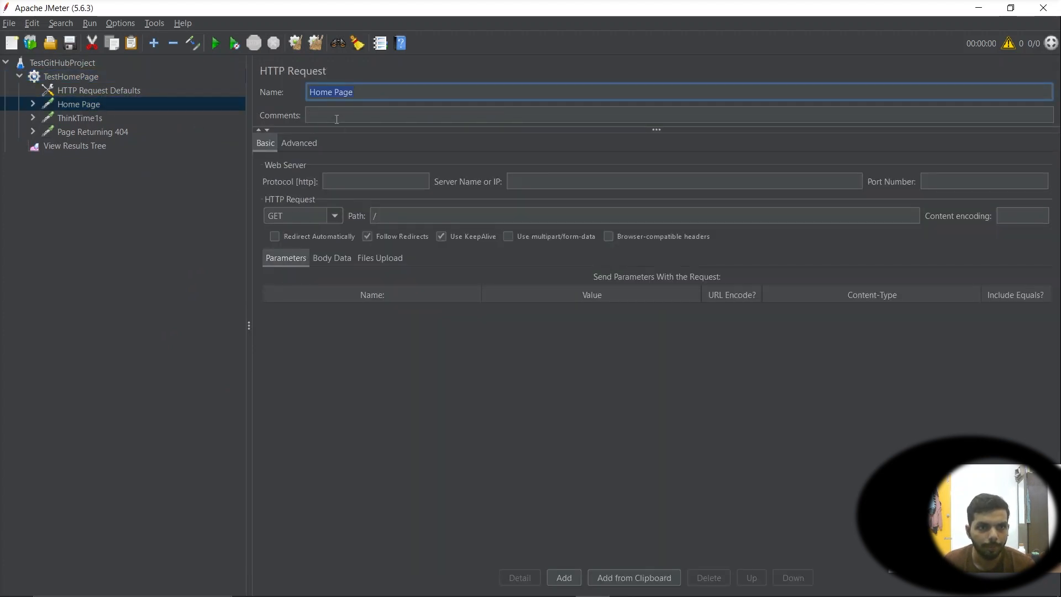
click(333, 98)
key(BackSpace)
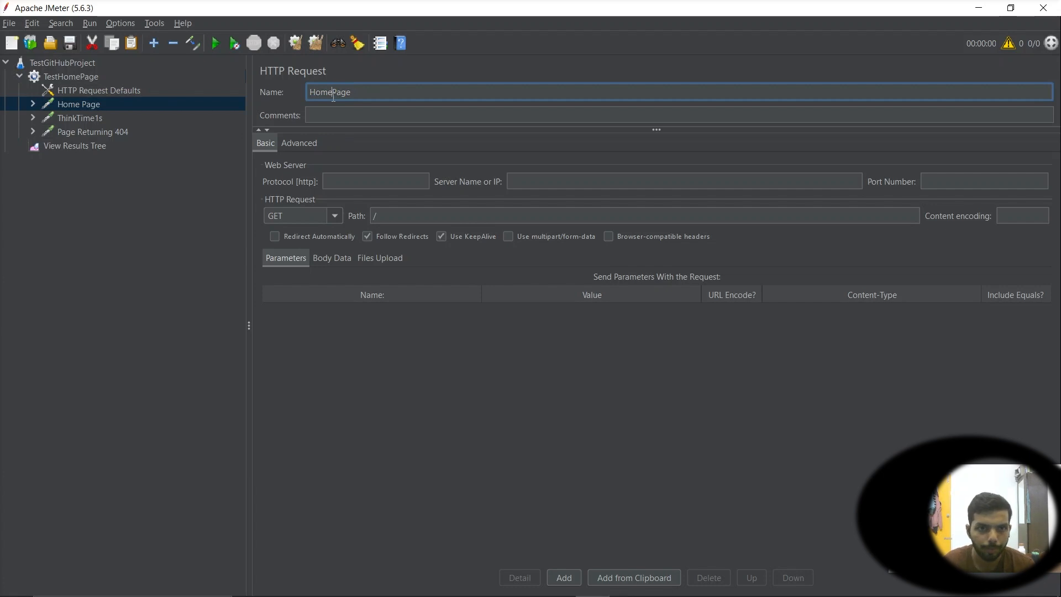
Compare the HTTP Request Defaults server and path with the HomePage sampler's protocol, server, port and path fields
click(112, 92)
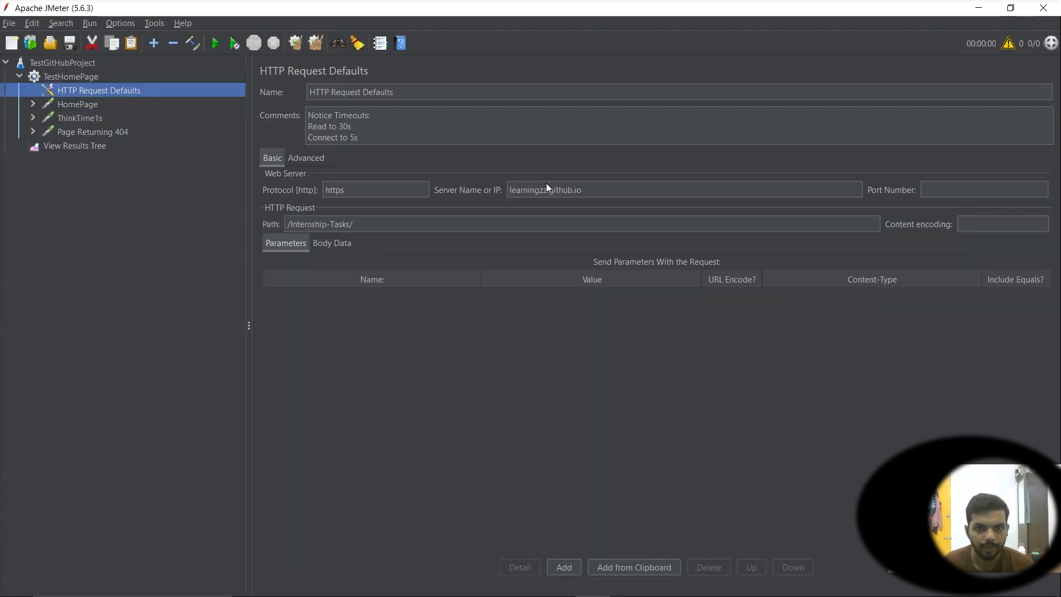
triple_click(613, 191)
triple_click(388, 225)
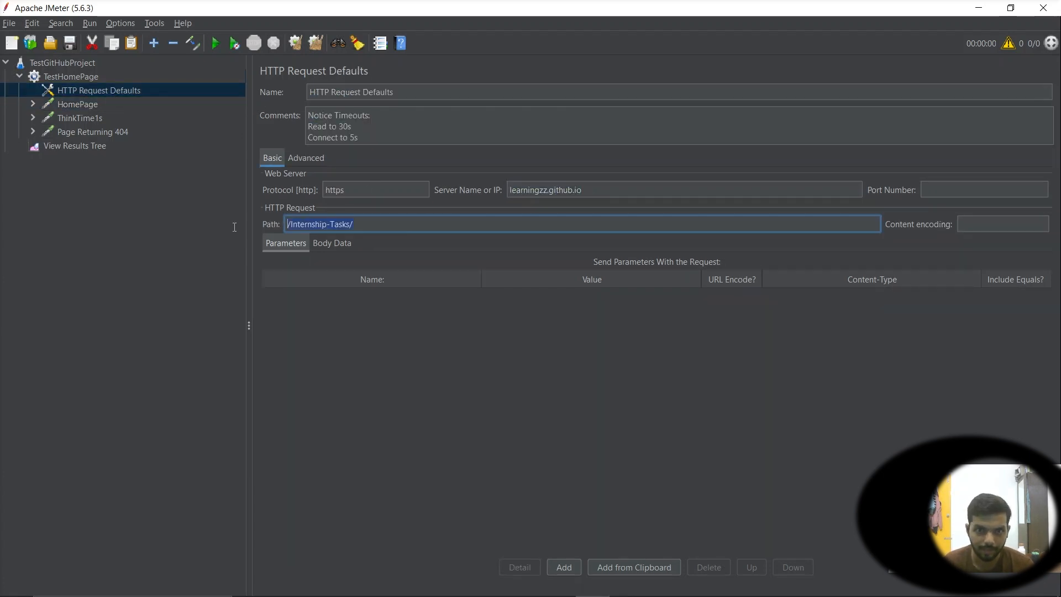
click(72, 105)
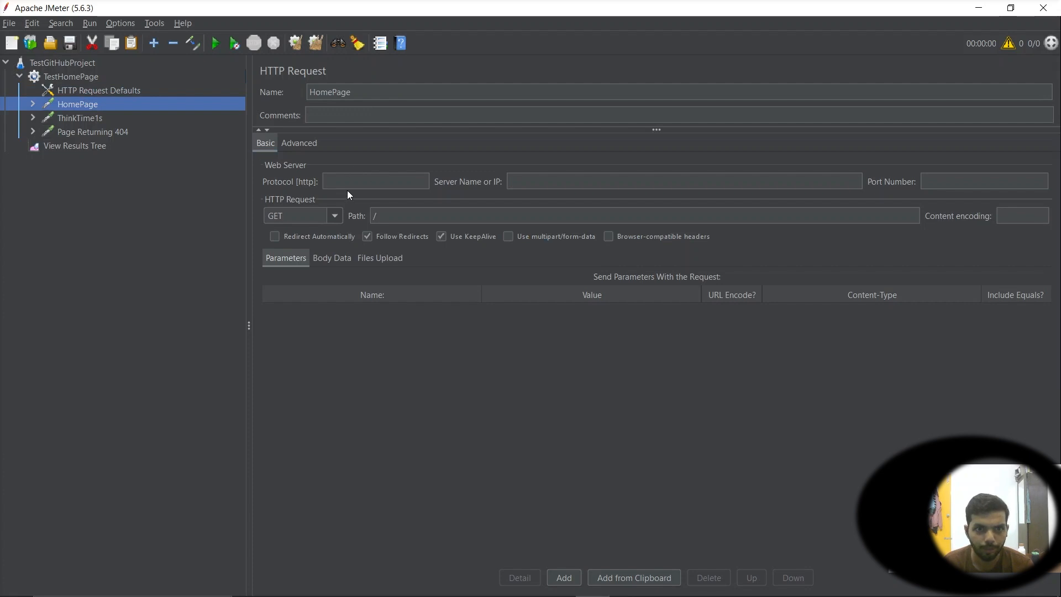
click(359, 182)
click(523, 187)
click(958, 178)
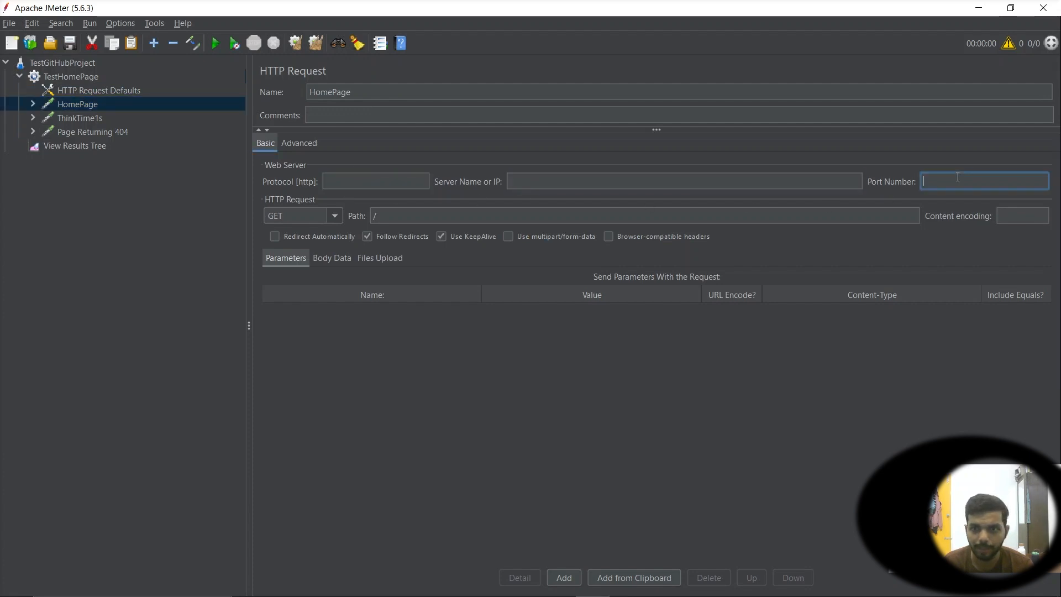
click(400, 217)
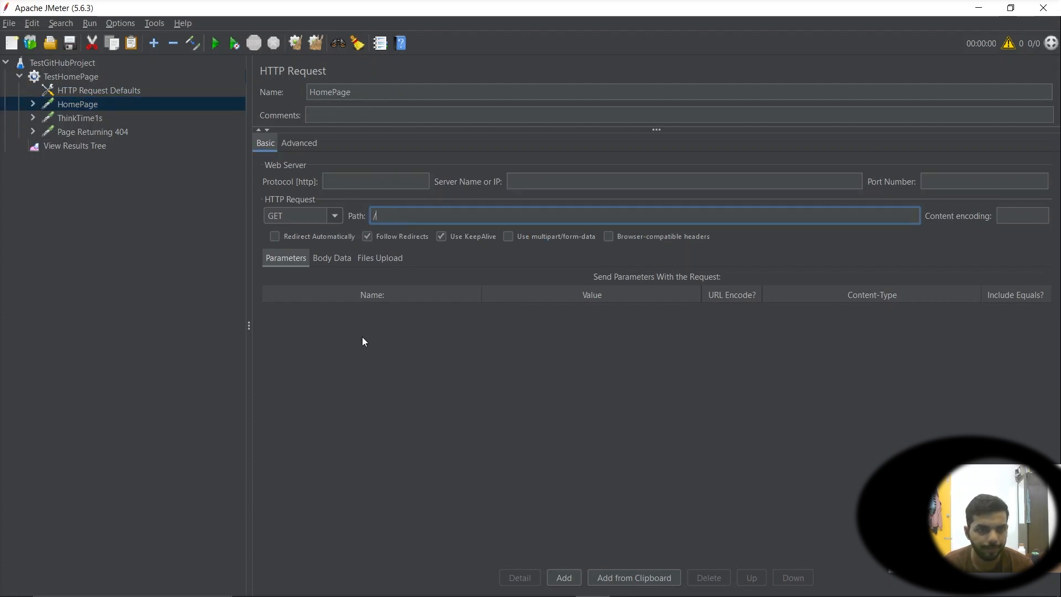
Inspect the ThinkTime1s action and the Response Assertion nested under the HomePage sampler
click(66, 120)
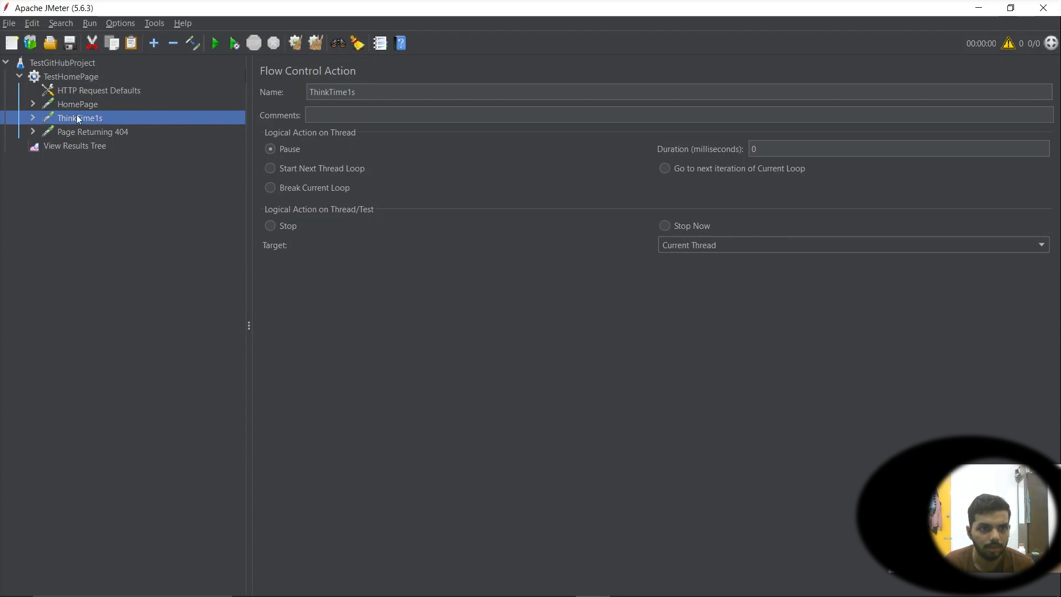
click(35, 105)
click(87, 107)
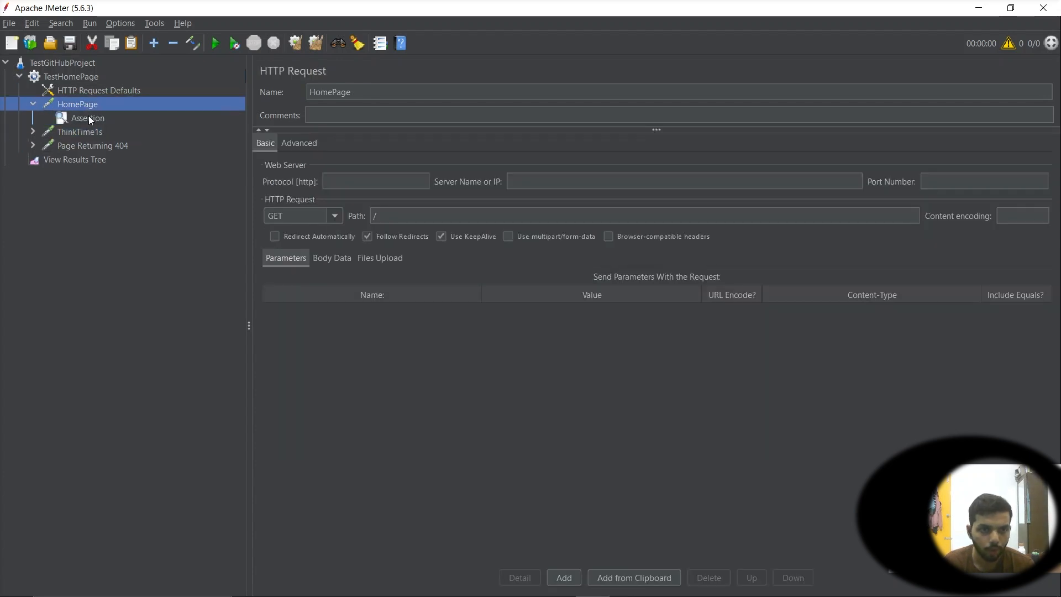
click(83, 116)
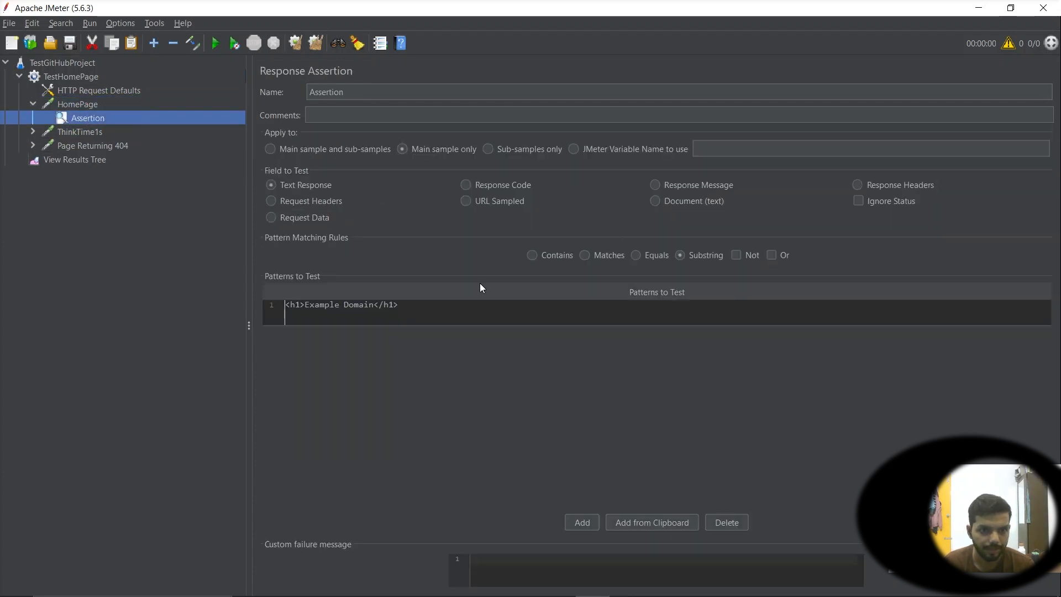
click(422, 305)
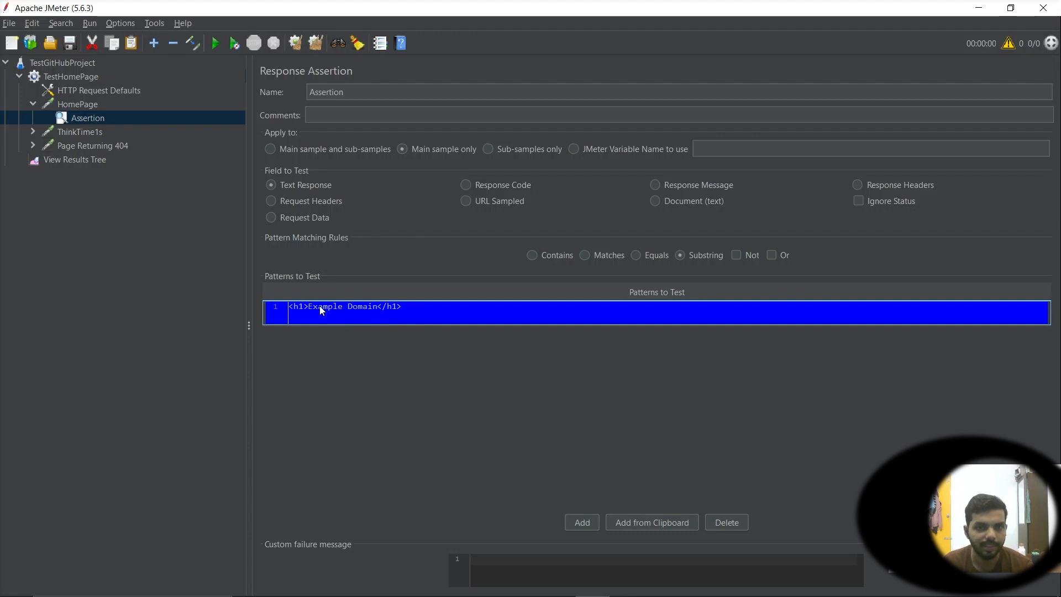
click(101, 107)
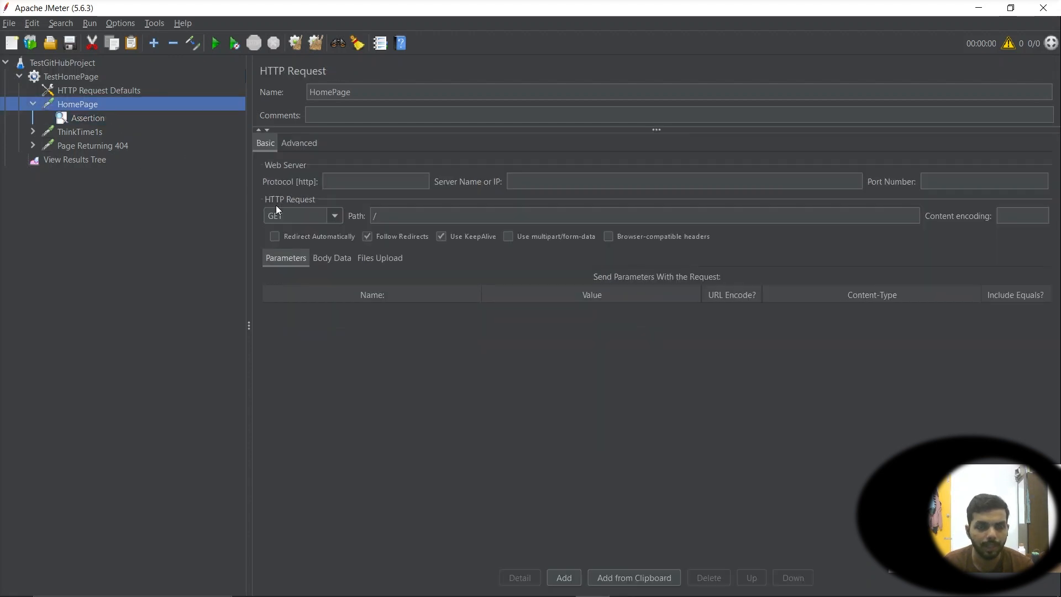
click(111, 120)
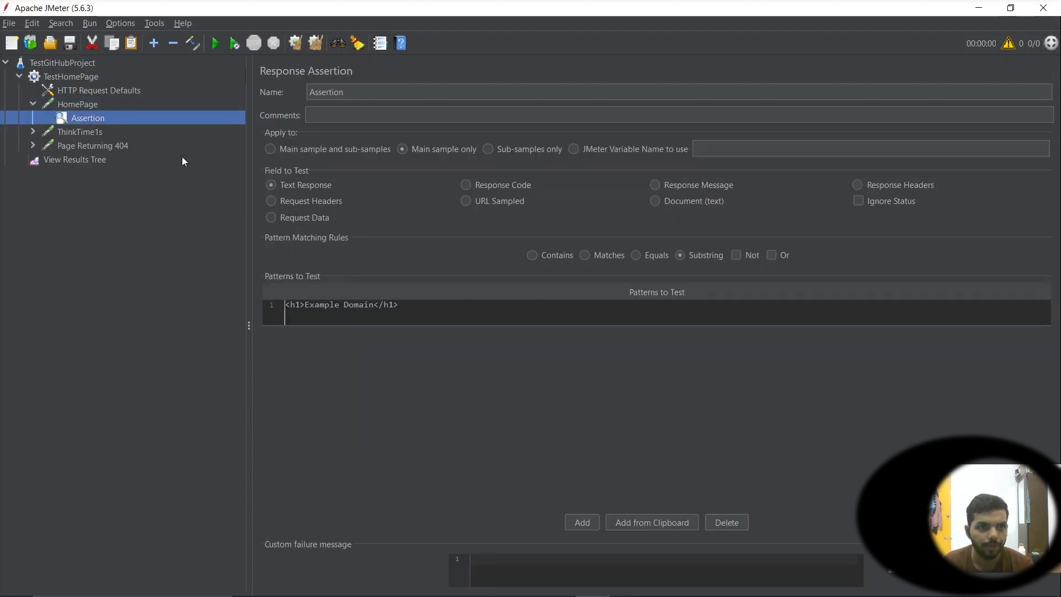
click(82, 106)
click(112, 117)
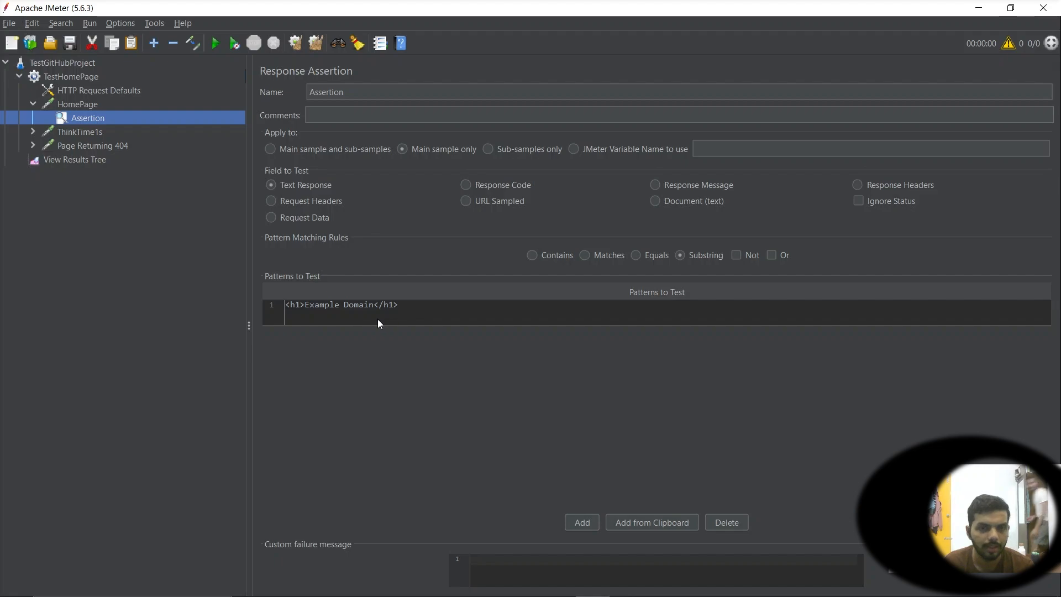
Switch to the browser and open the page source of the learningzz.github.io Internship-Tasks page
key(alt+Tab)
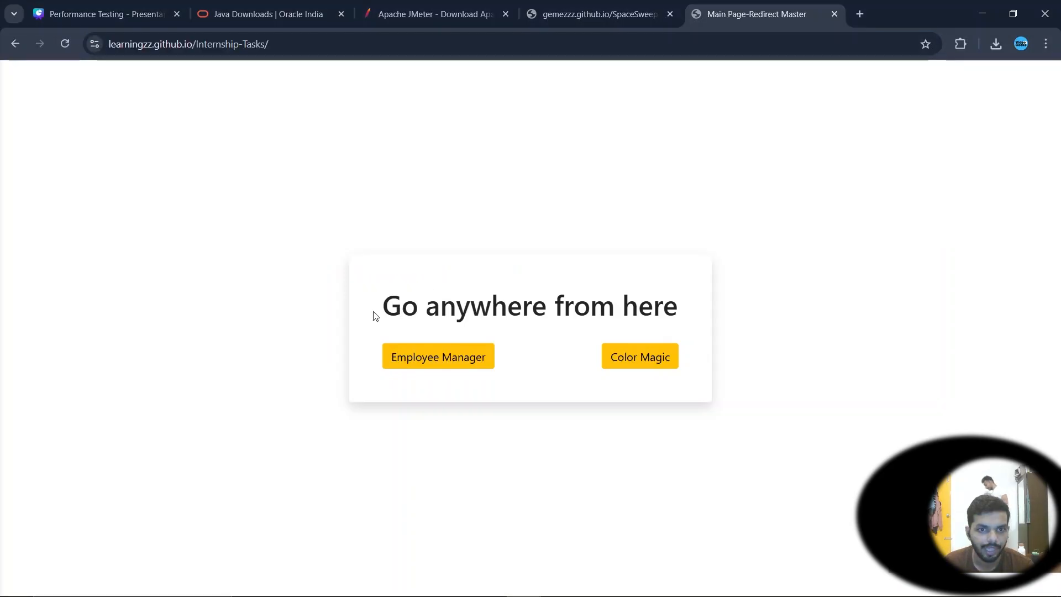
drag(387, 304, 707, 308)
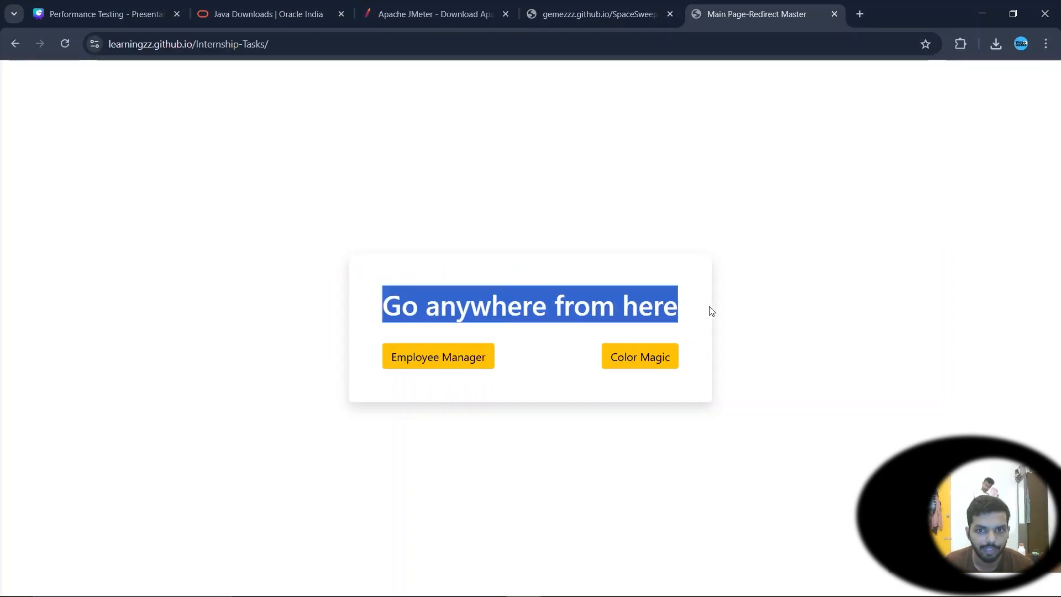
right_click(590, 308)
click(287, 220)
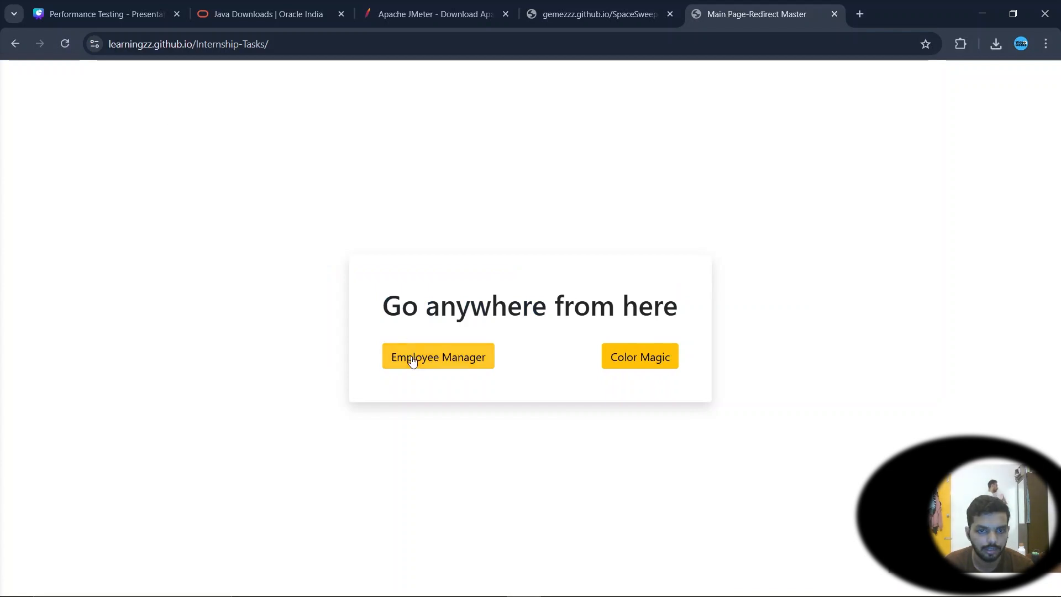
right_click(260, 187)
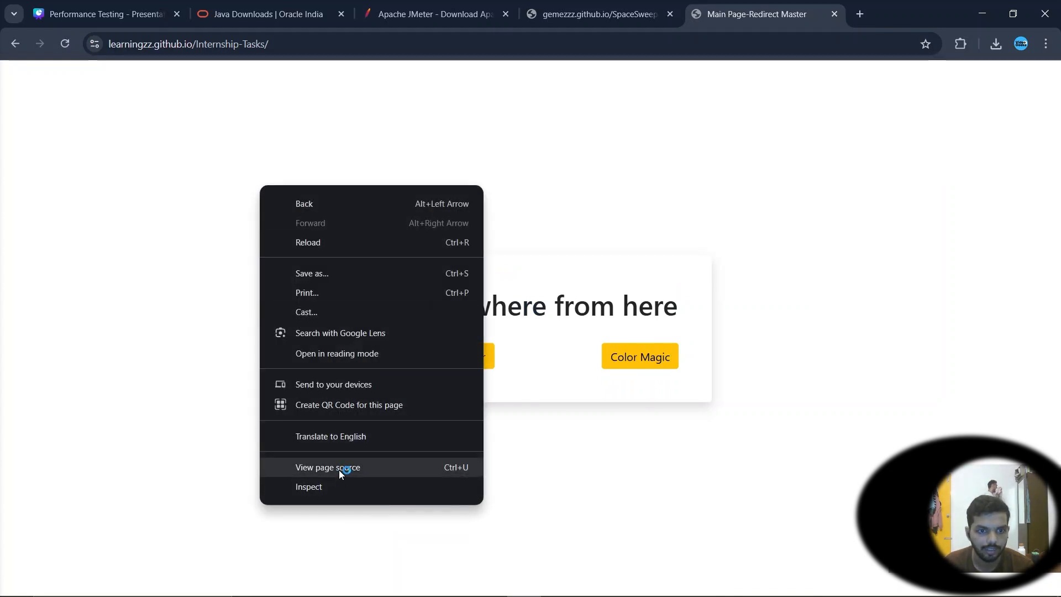
click(339, 469)
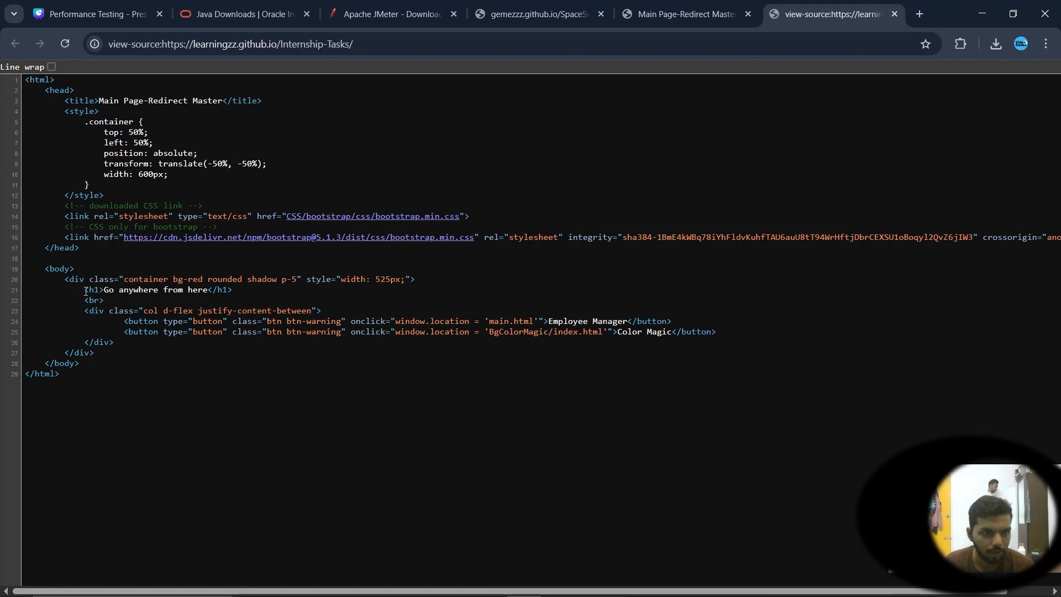
Copy the <h1>Go anywhere from here</h1> line from the source and paste it as the Response Assertion's pattern
drag(85, 291, 241, 293)
right_click(192, 287)
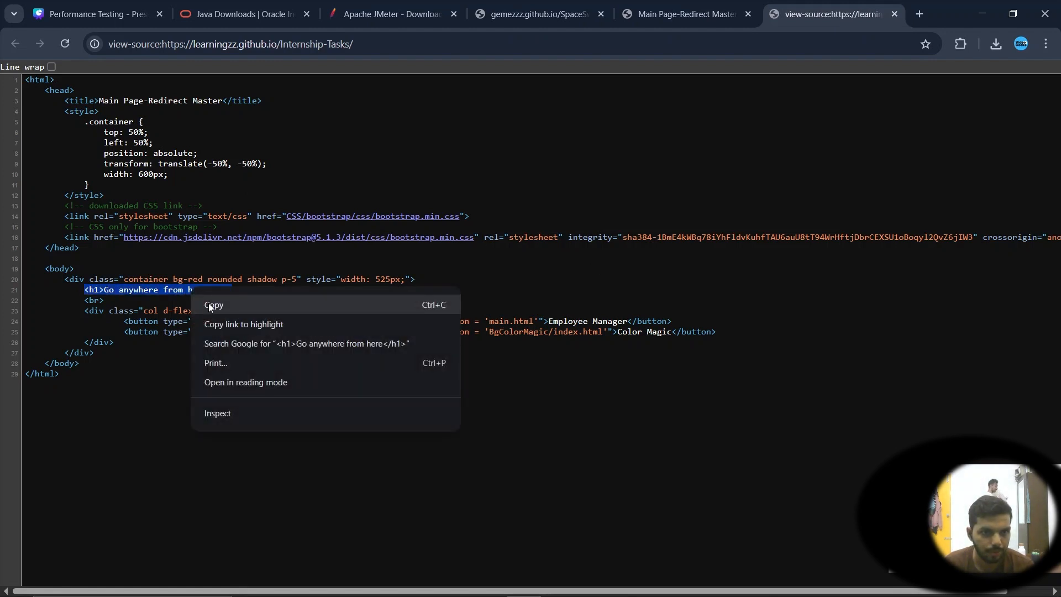
click(208, 303)
key(alt+Tab)
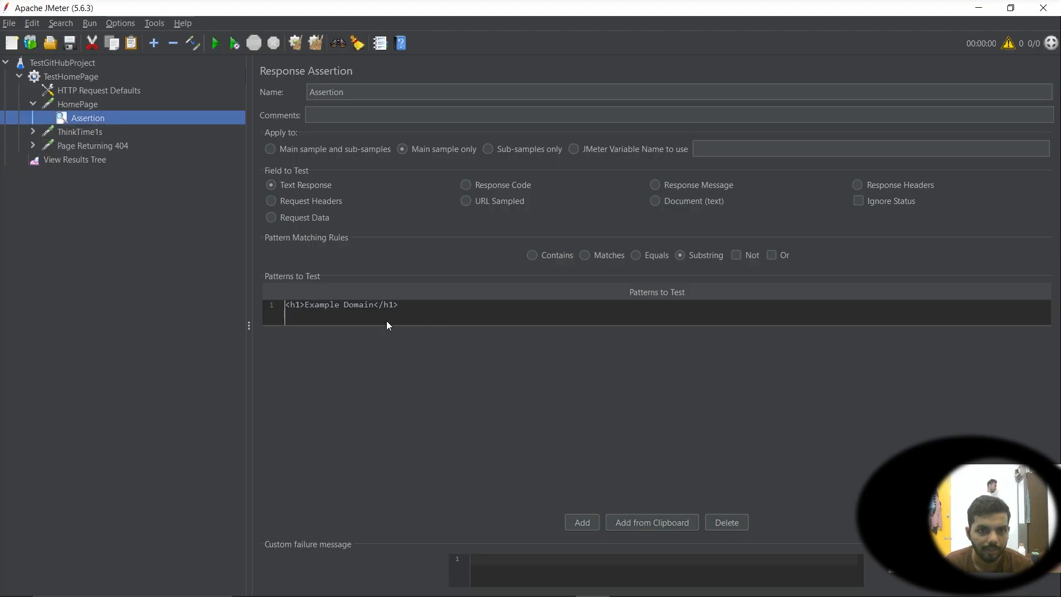
double_click(464, 304)
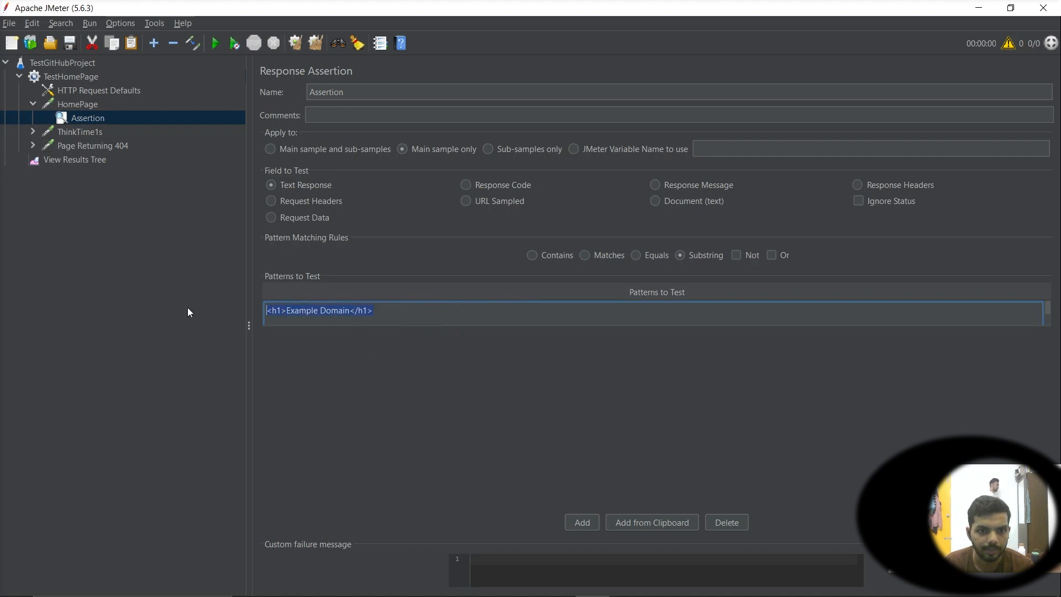
key(ctrl+v)
click(439, 427)
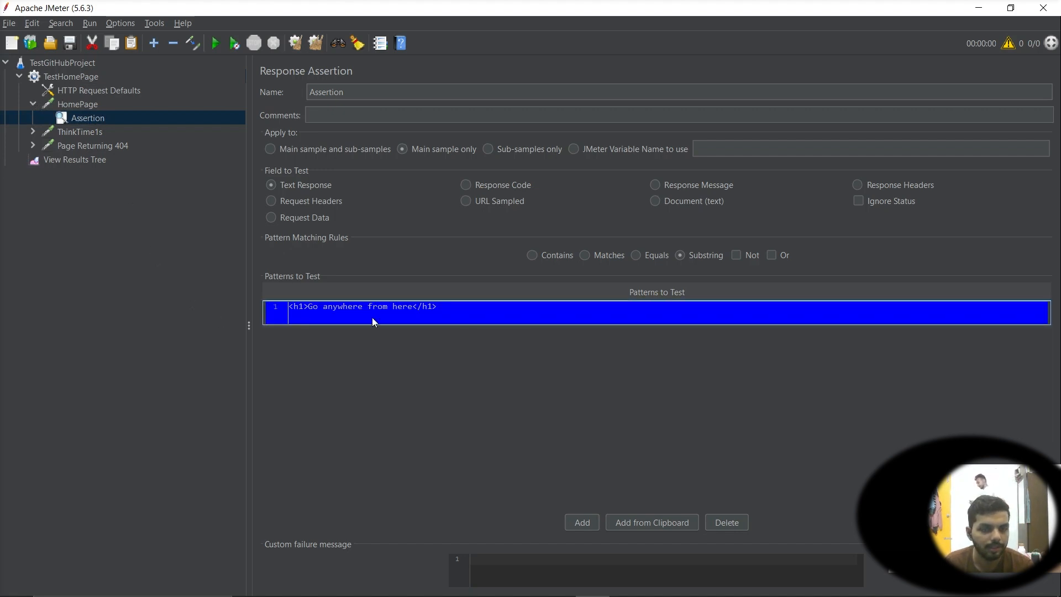
Remove the ThinkTime1s flow control action and the Page Returning 404 sampler from the thread group
click(34, 105)
click(33, 118)
click(65, 118)
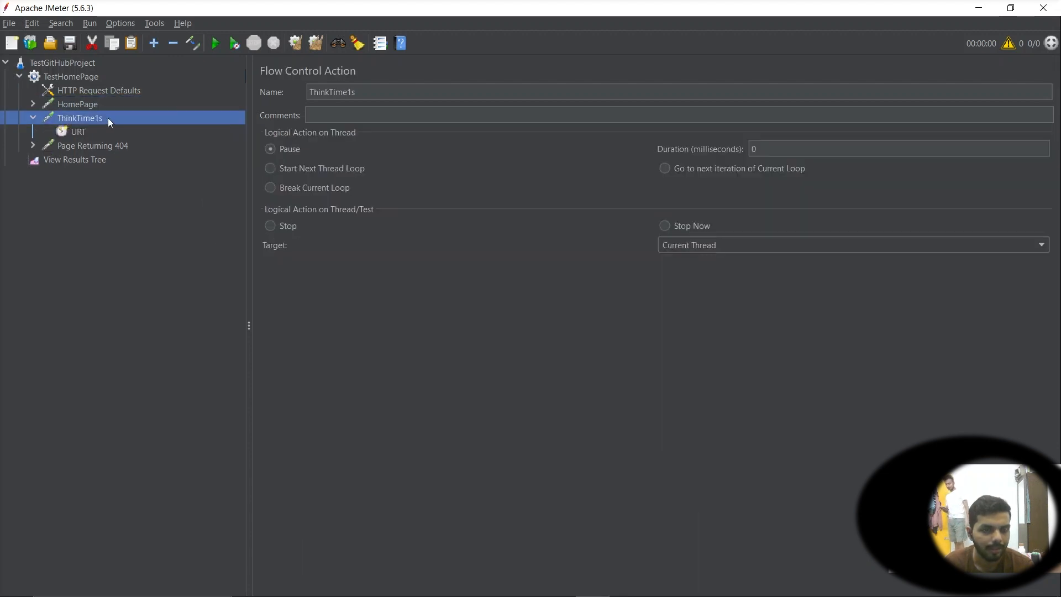
right_click(108, 117)
mouse_move(135, 129)
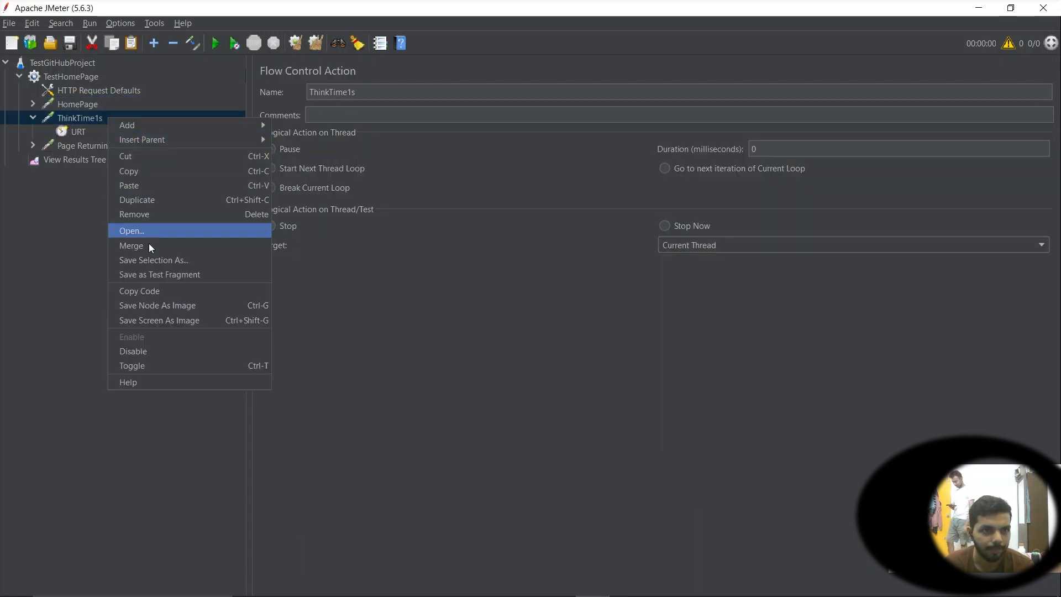
click(145, 215)
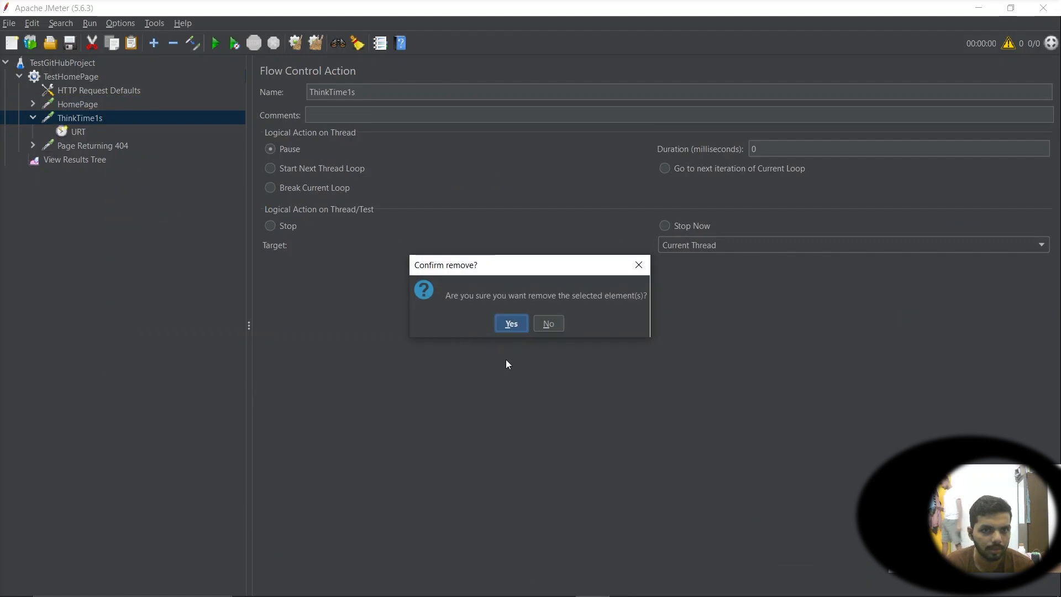
click(511, 323)
click(92, 119)
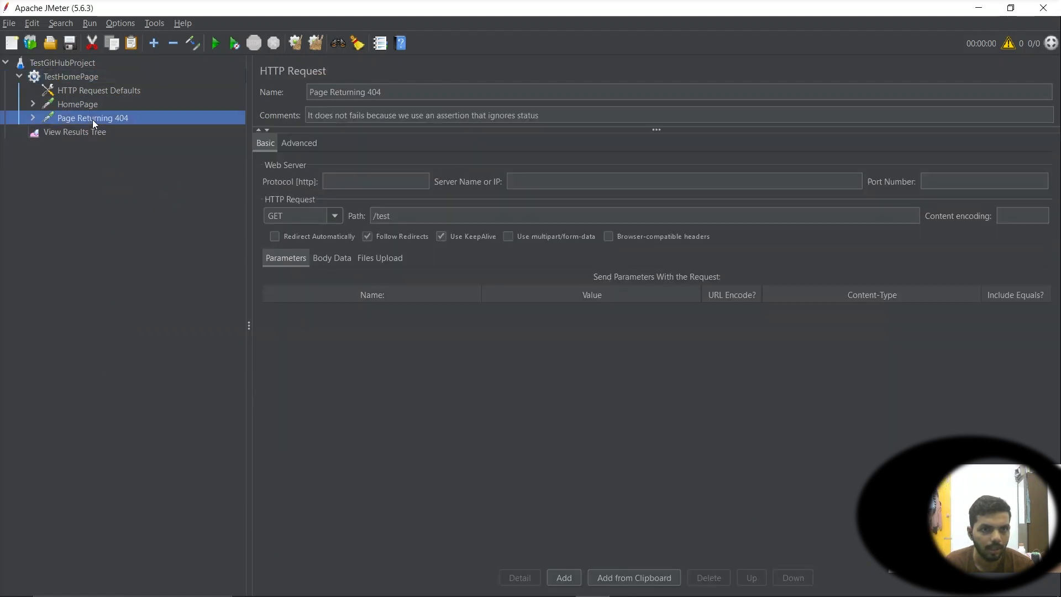
right_click(91, 119)
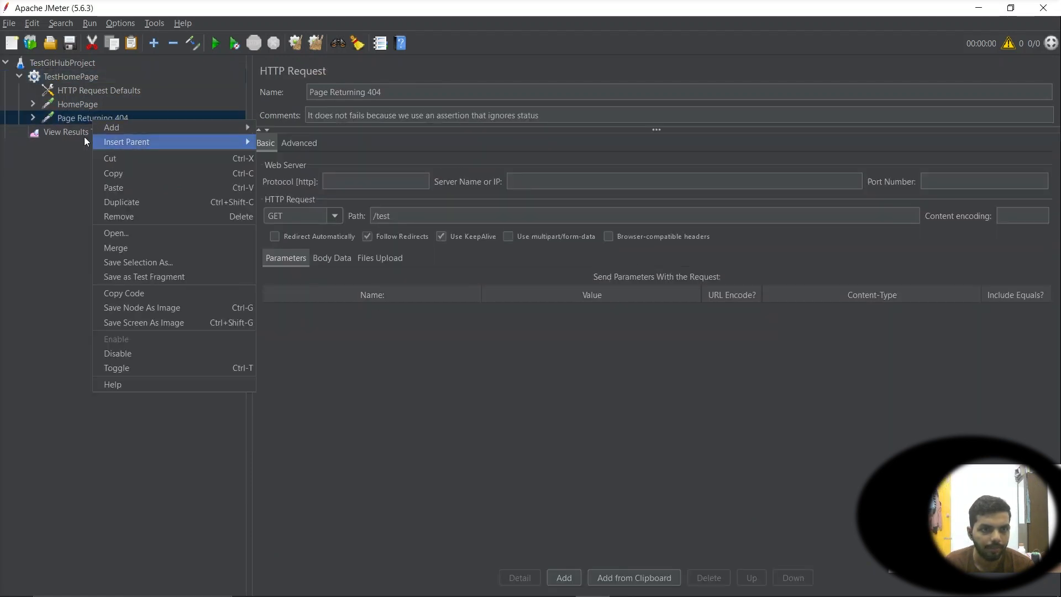
click(133, 217)
click(503, 324)
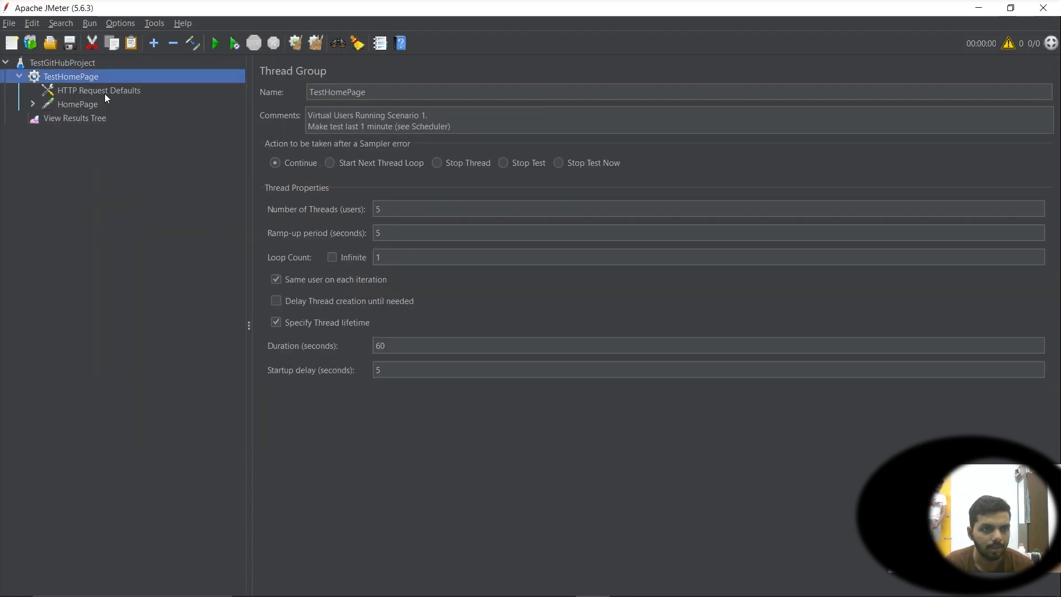
Add Aggregate Report and Summary Report listeners to the TestHomePage thread group
click(54, 119)
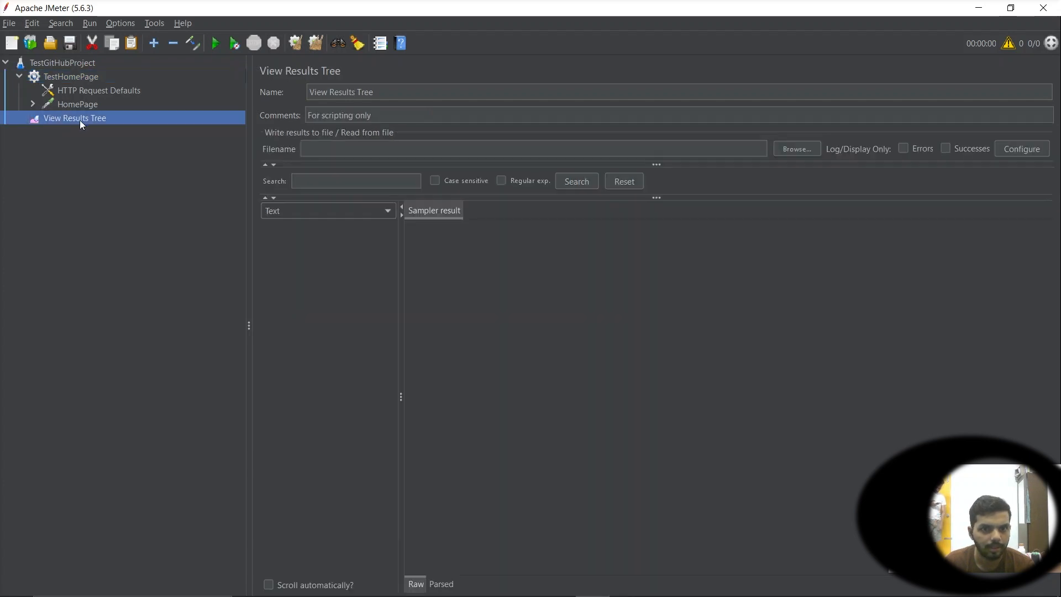
click(54, 80)
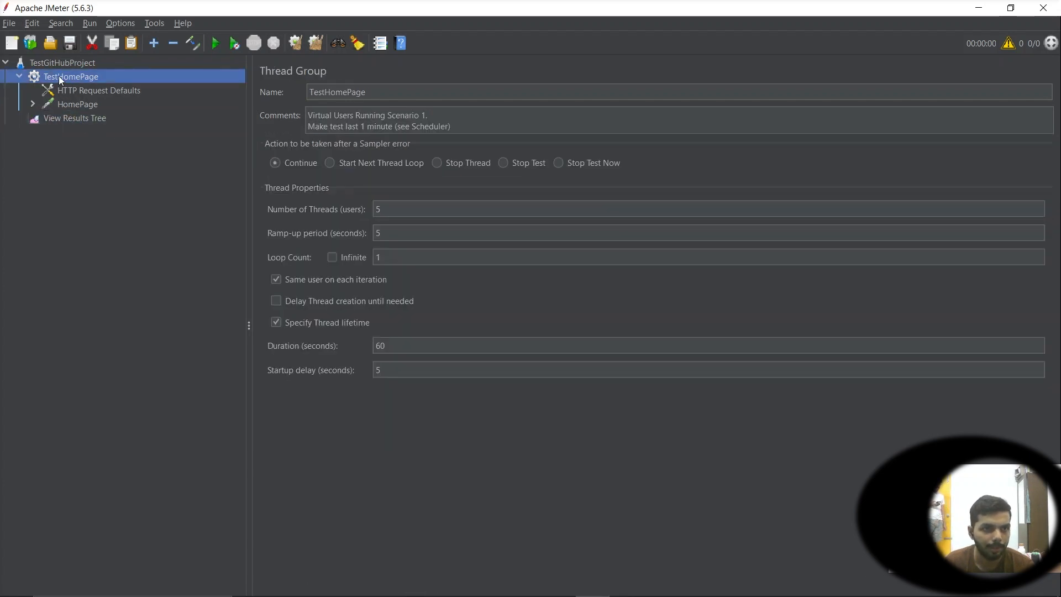
right_click(60, 78)
mouse_move(87, 83)
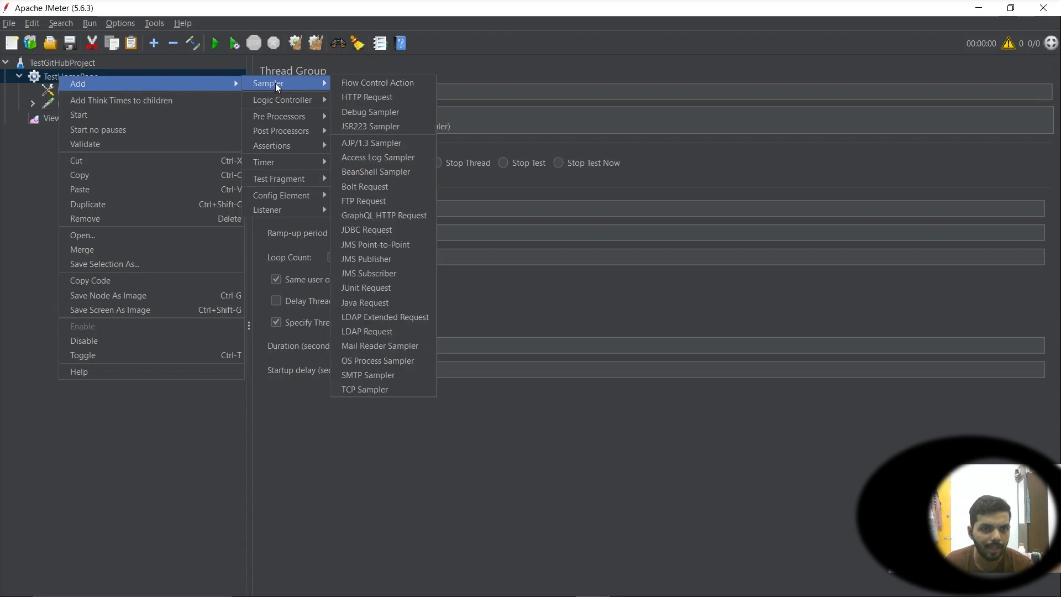
mouse_move(291, 212)
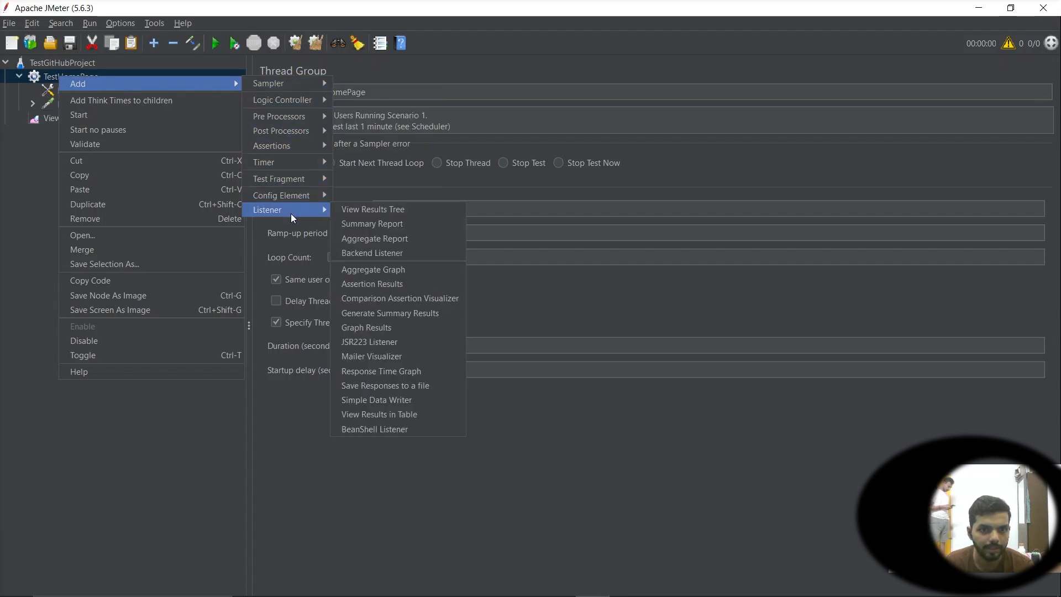
click(394, 240)
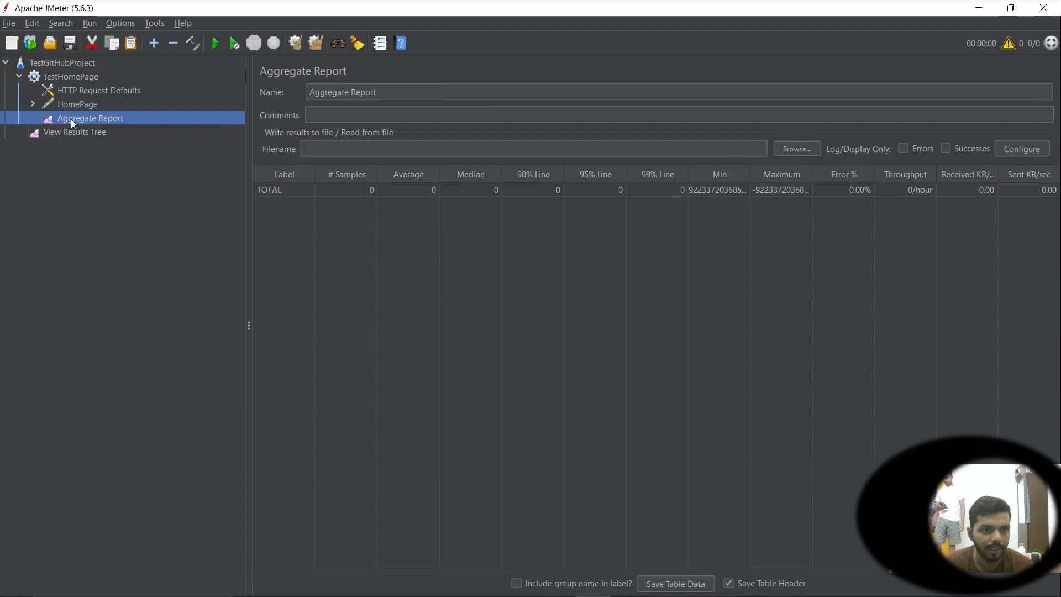
drag(70, 118, 46, 141)
click(20, 79)
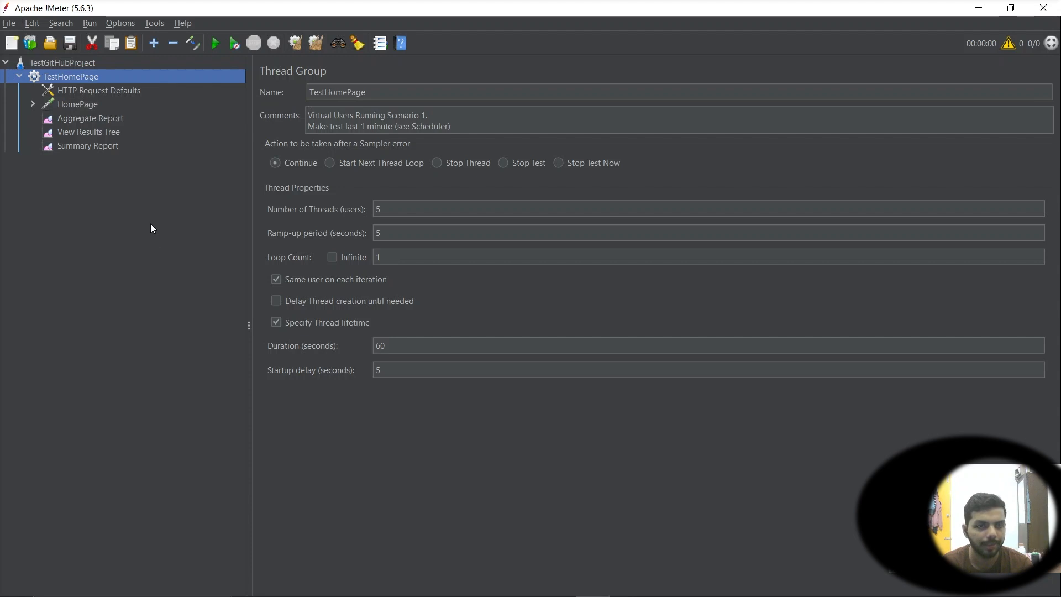
Review the thread group's thread settings and the HTTP Request Defaults server name and path
click(88, 117)
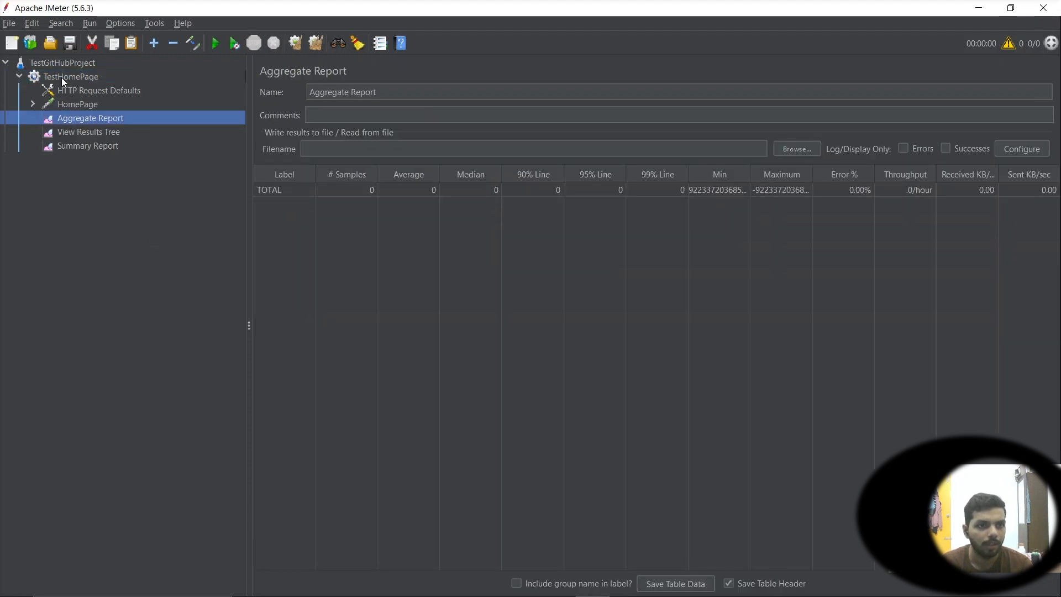
click(67, 78)
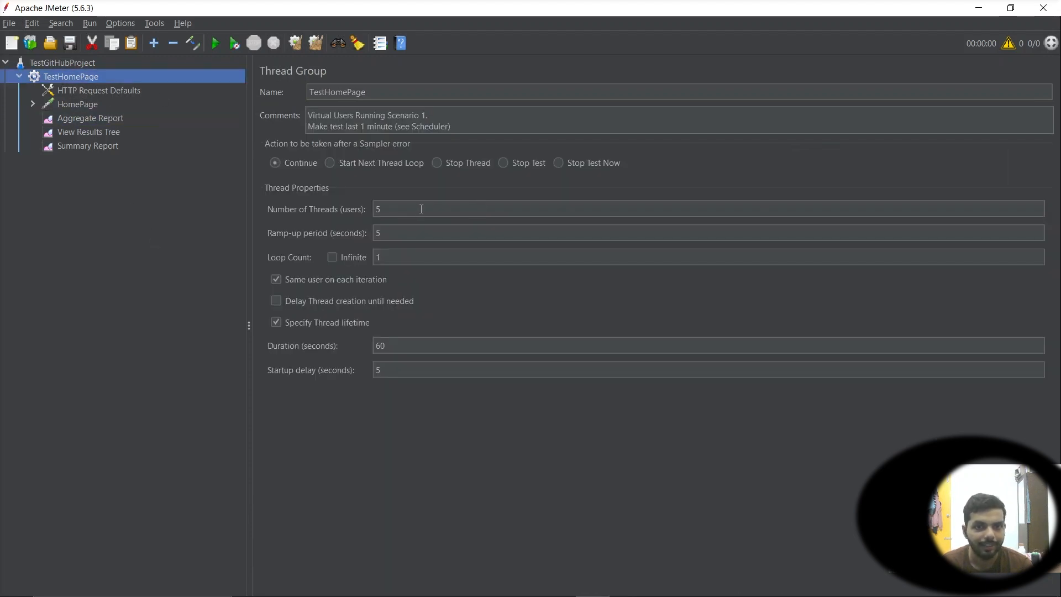
drag(421, 209, 282, 197)
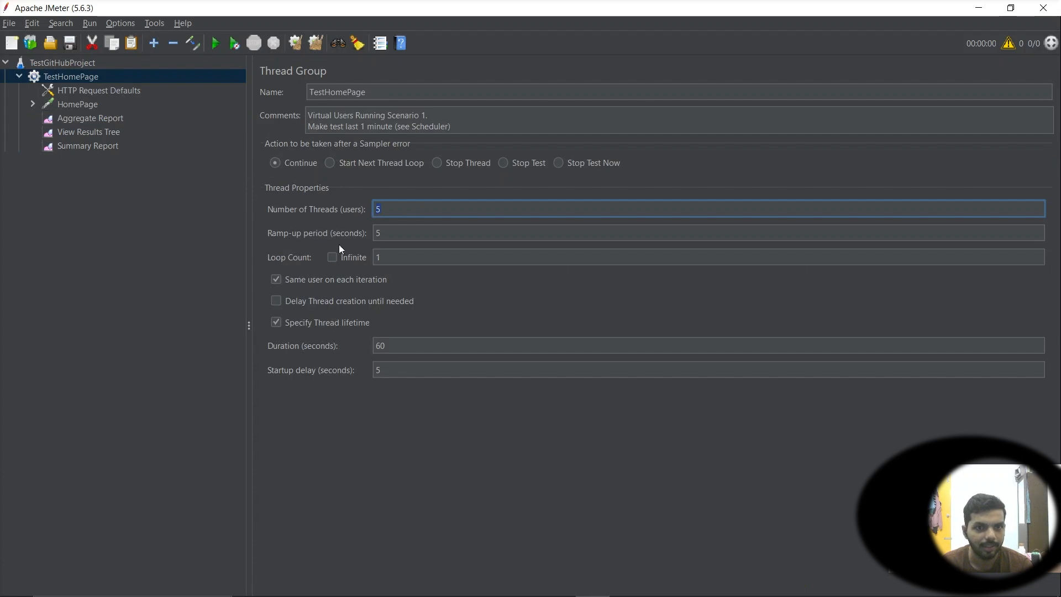
click(64, 105)
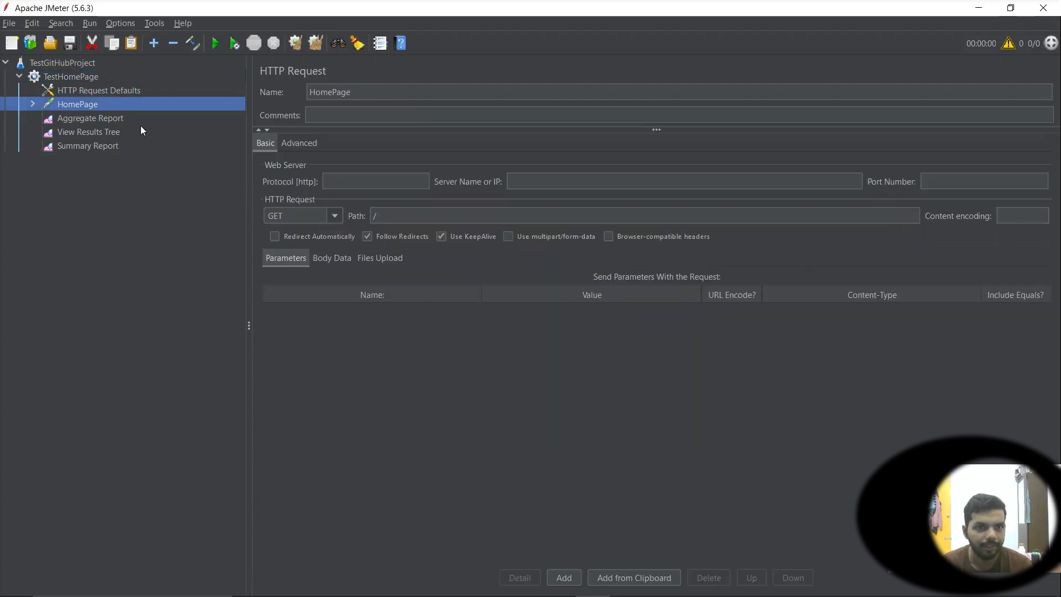
click(74, 92)
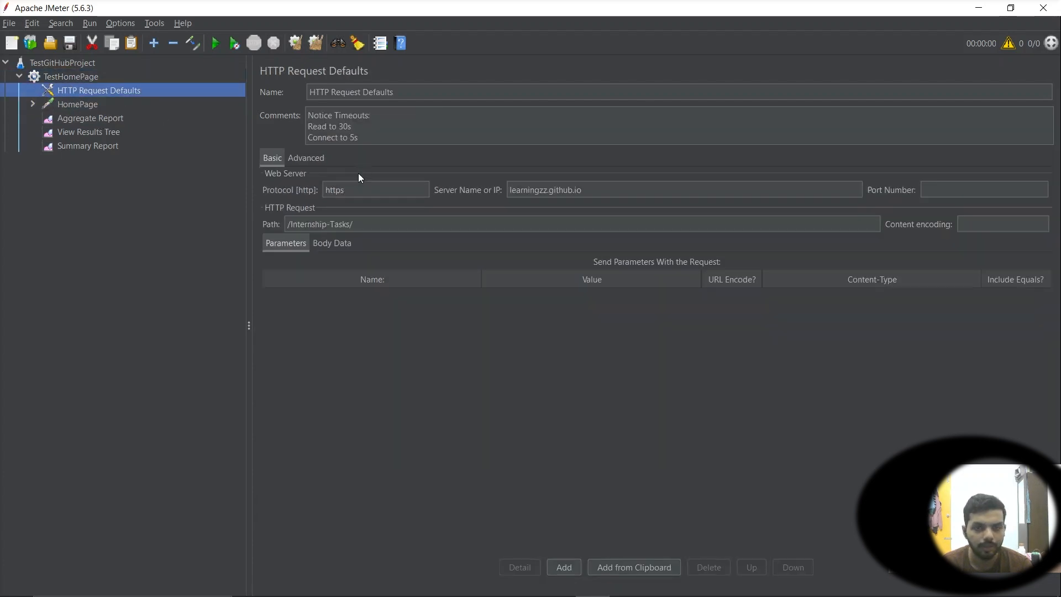
drag(604, 188, 509, 190)
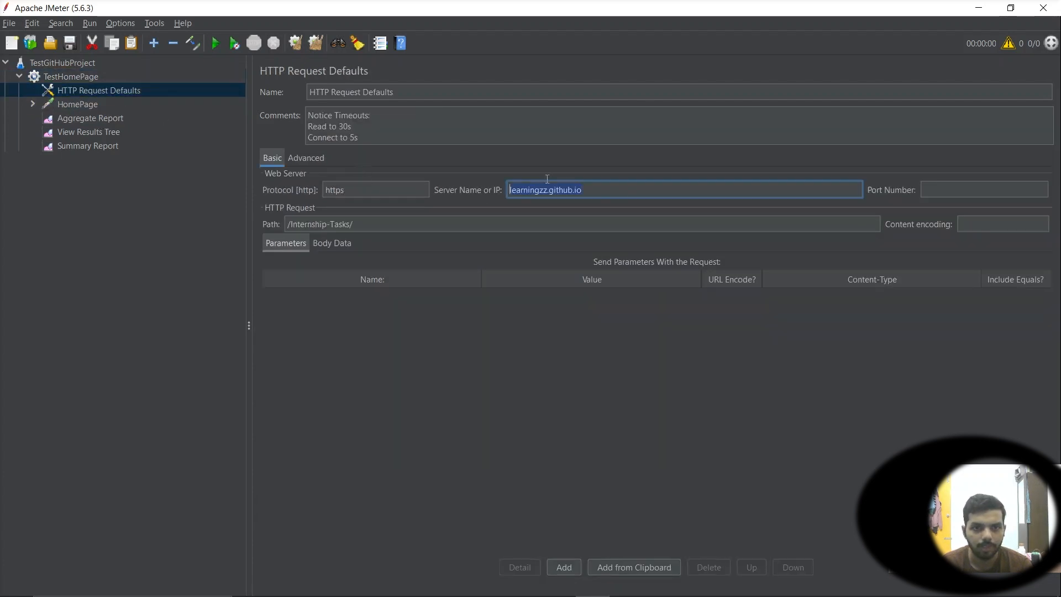
click(411, 223)
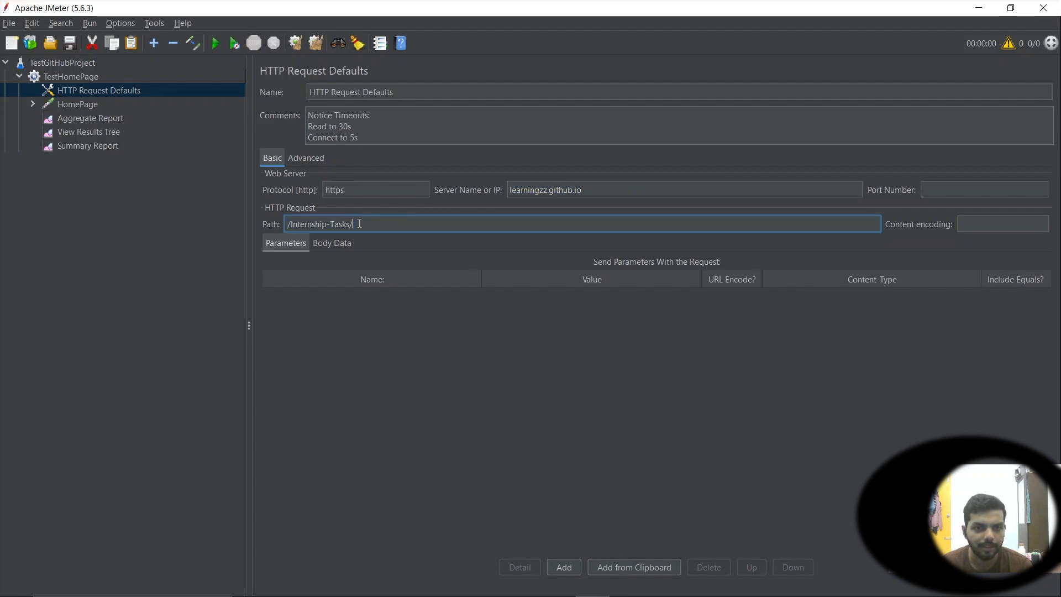
drag(586, 190, 271, 186)
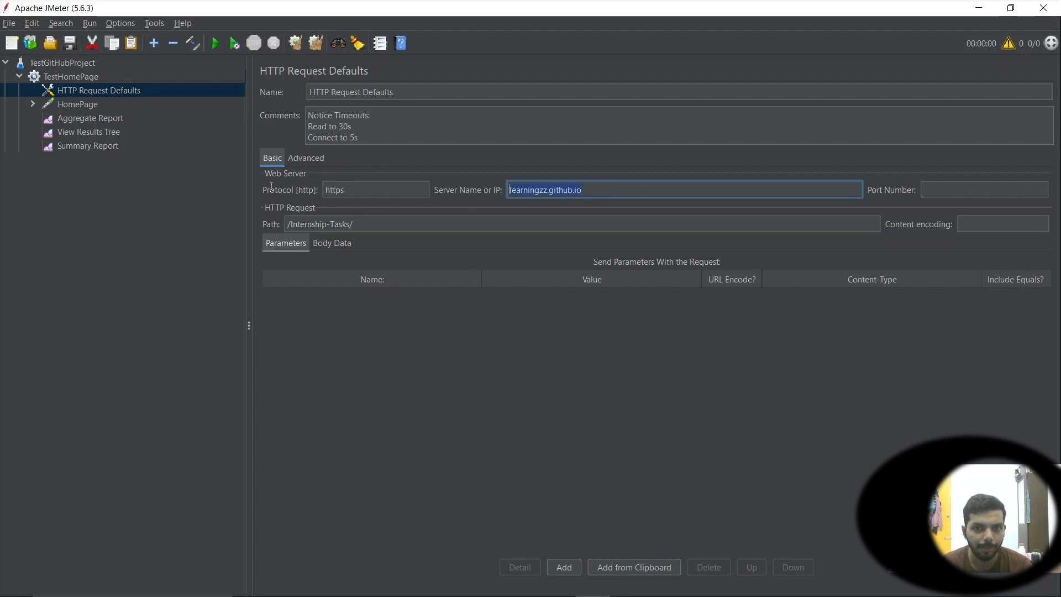
click(77, 105)
Check the HomePage assertion pattern and each of the Aggregate Report, View Results Tree and Summary Report listeners
click(33, 104)
click(86, 118)
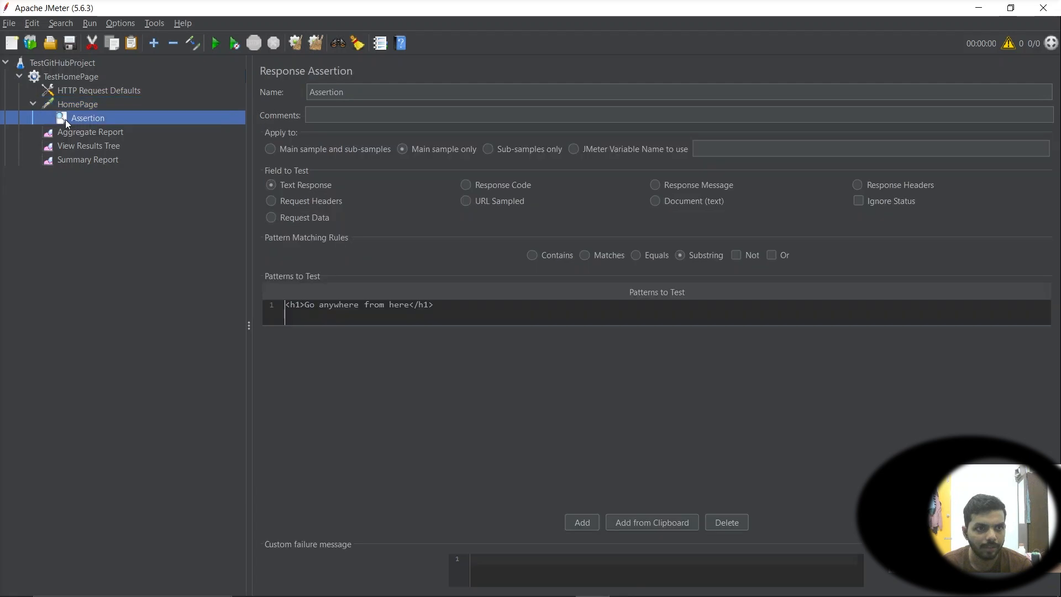
click(499, 311)
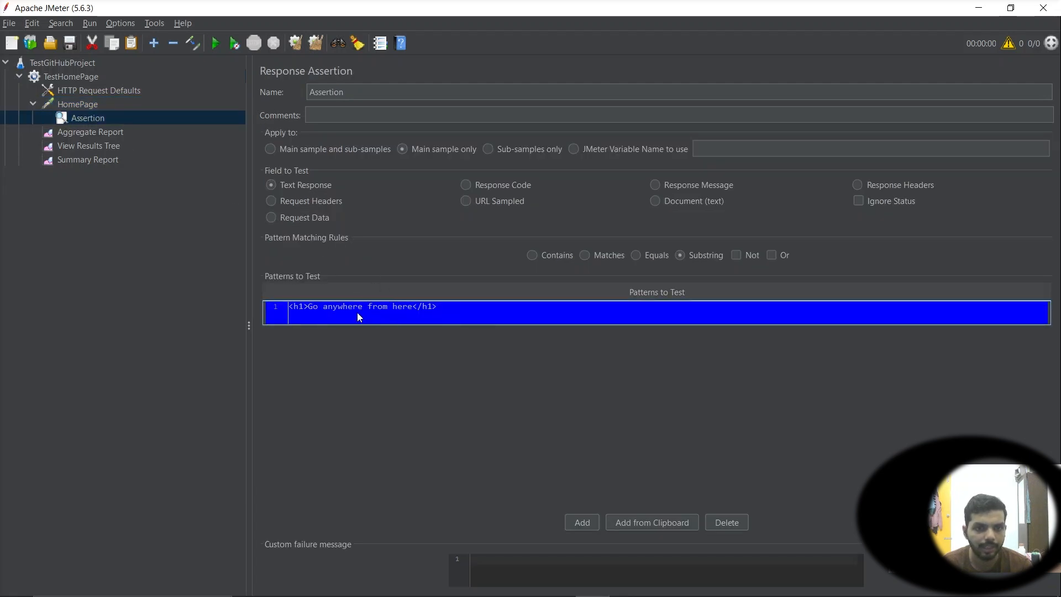
click(81, 135)
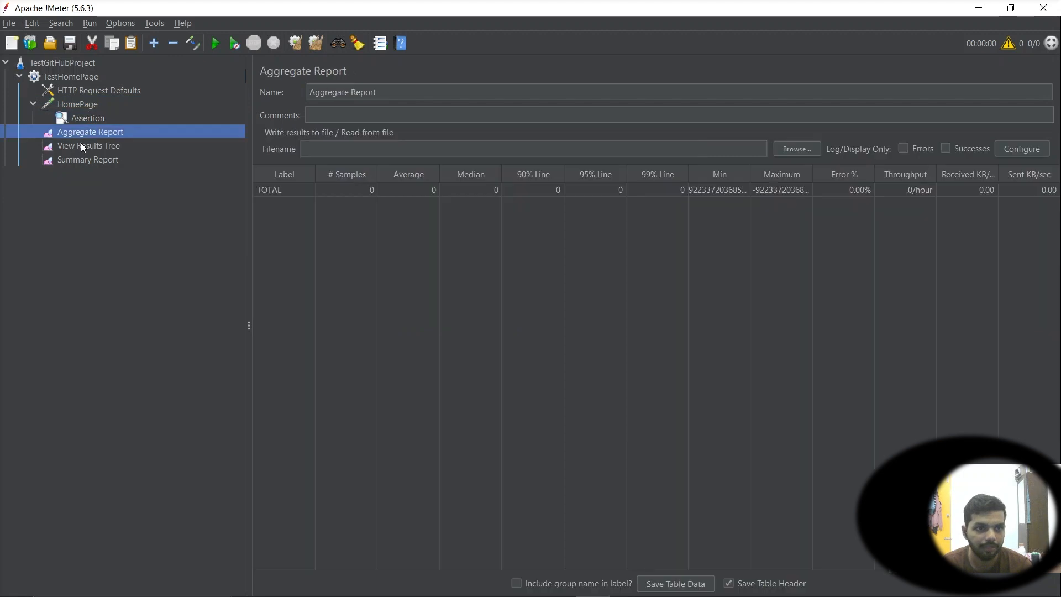
click(81, 144)
click(92, 161)
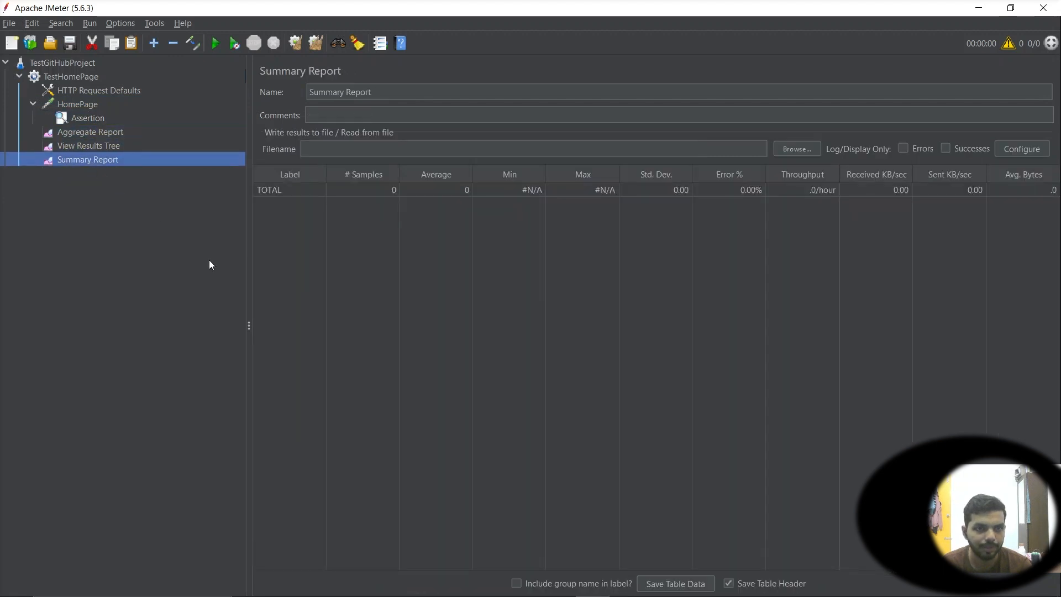
Run the test plan, saving it first as Summary Report.jmx in the bin TestPlans folder
click(214, 44)
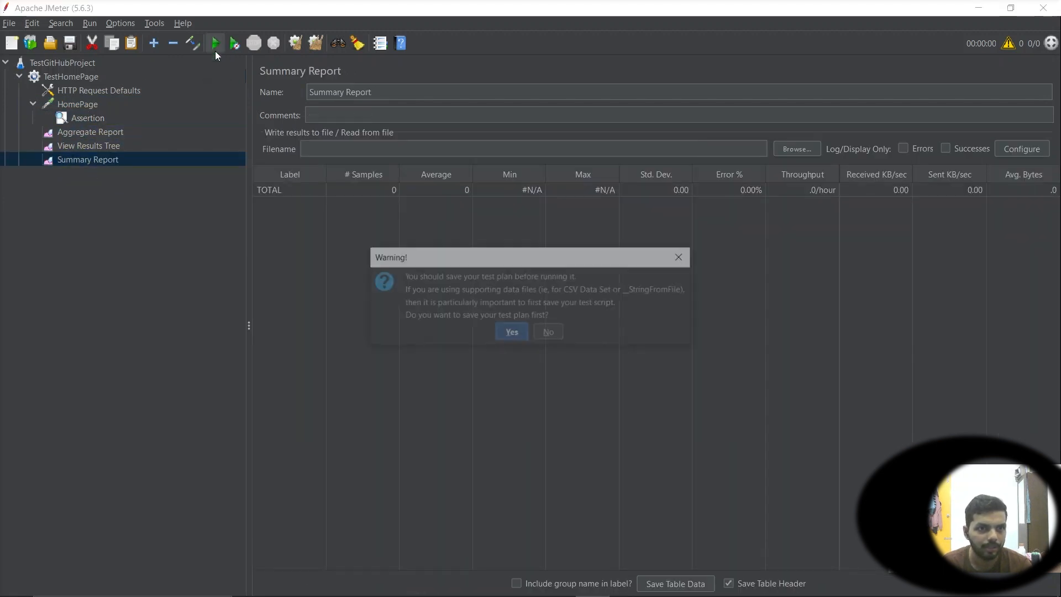
click(513, 333)
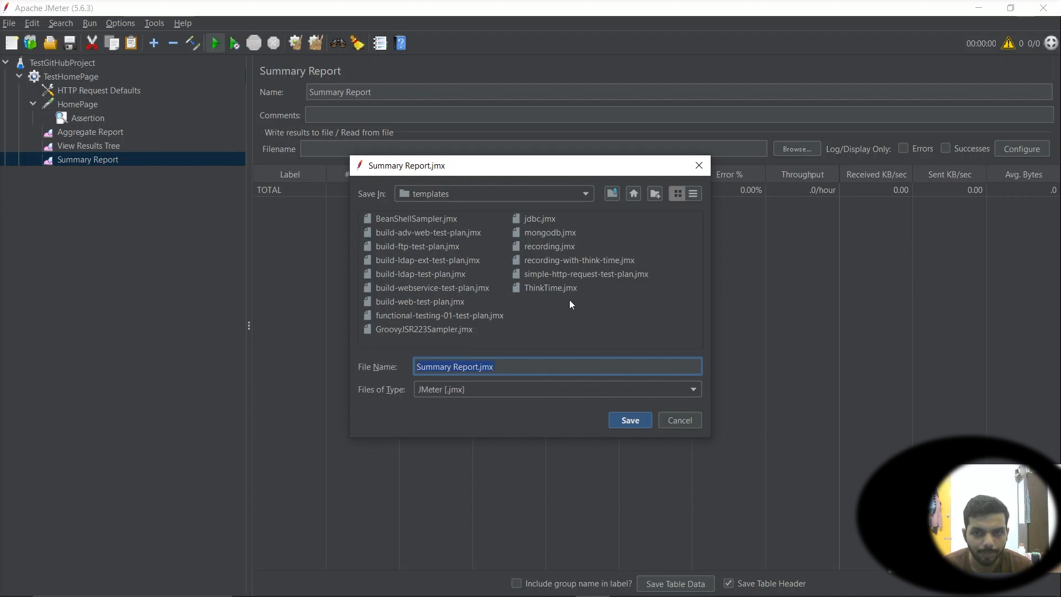
click(612, 194)
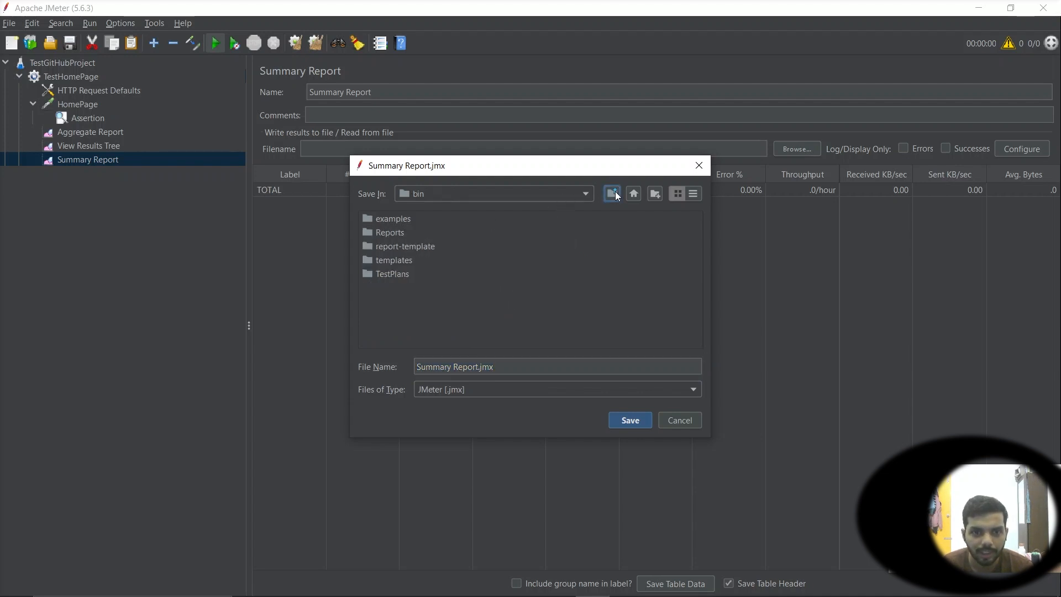
click(387, 277)
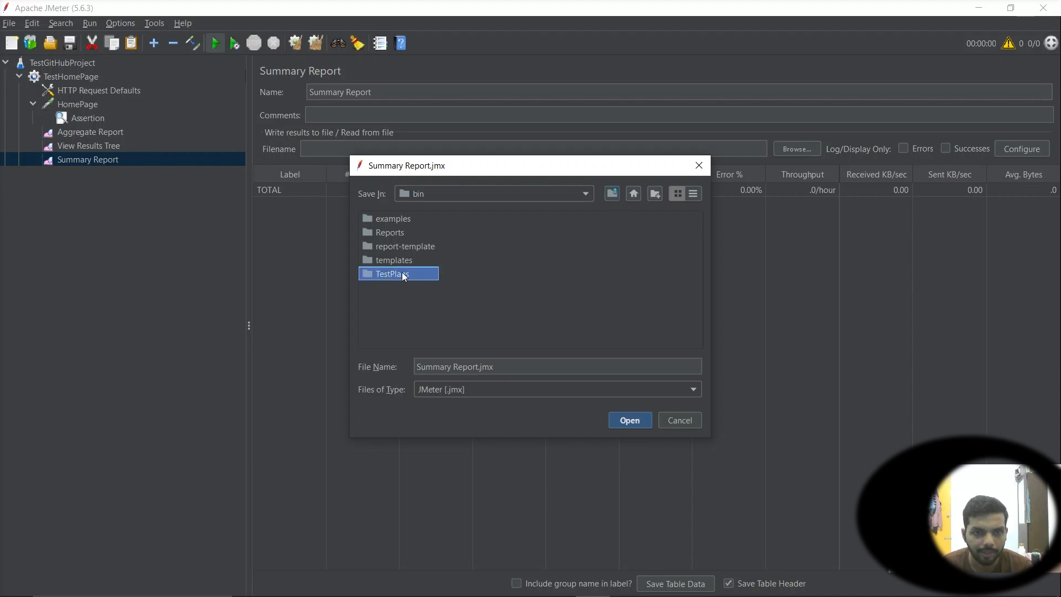
click(403, 275)
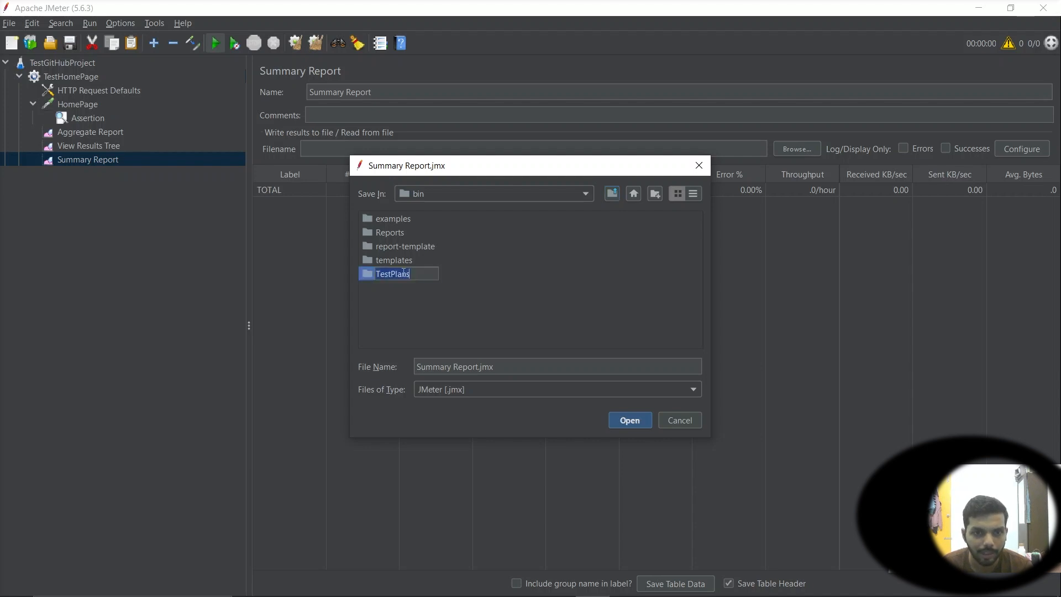
double_click(366, 274)
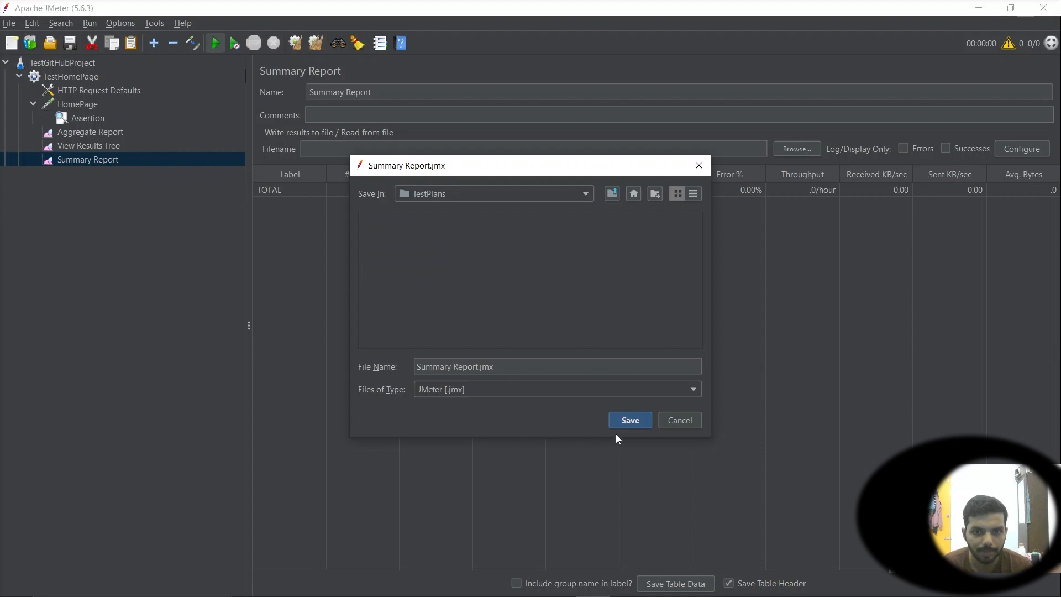
click(630, 421)
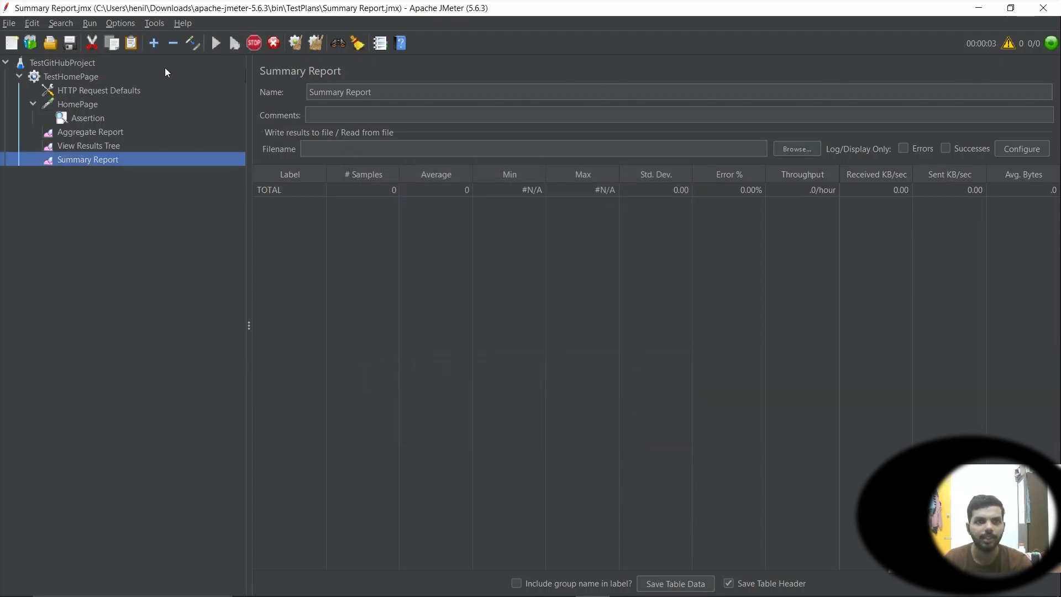
click(224, 42)
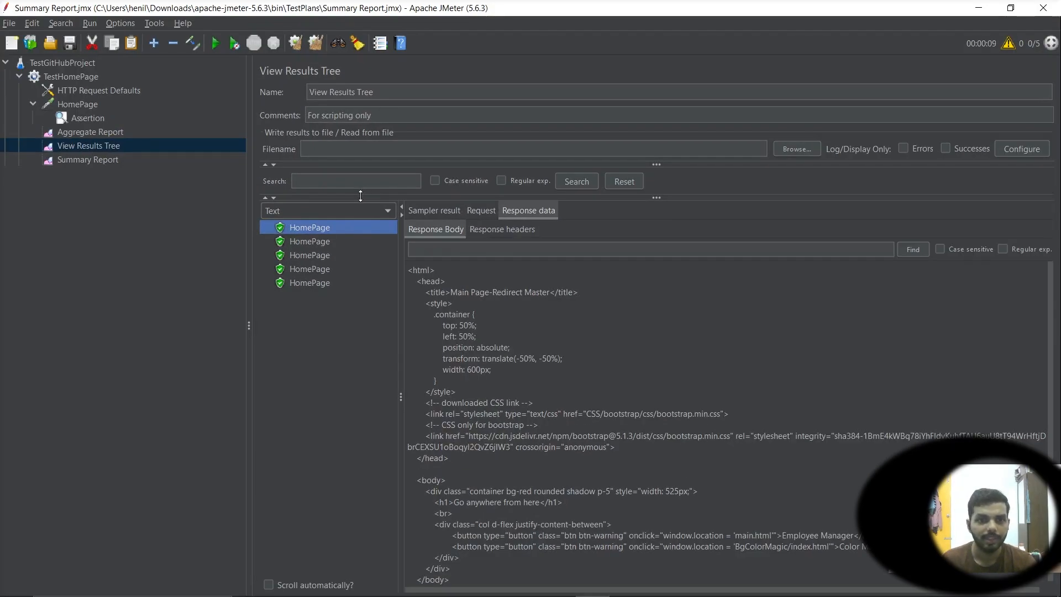
Inspect the Aggregate Report and Summary Report results and each HomePage sample in View Results Tree
click(81, 136)
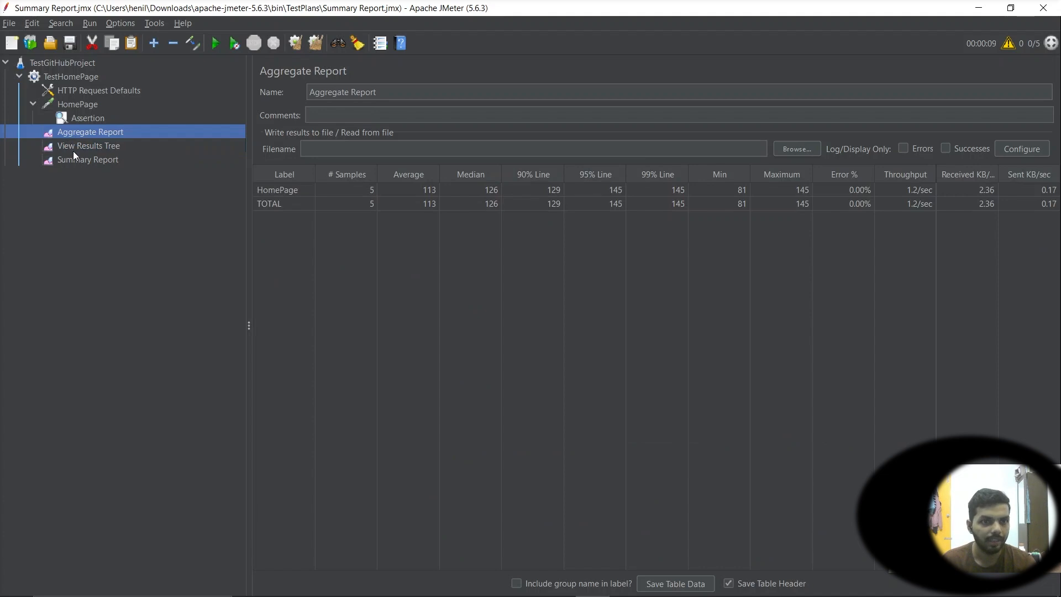
click(74, 158)
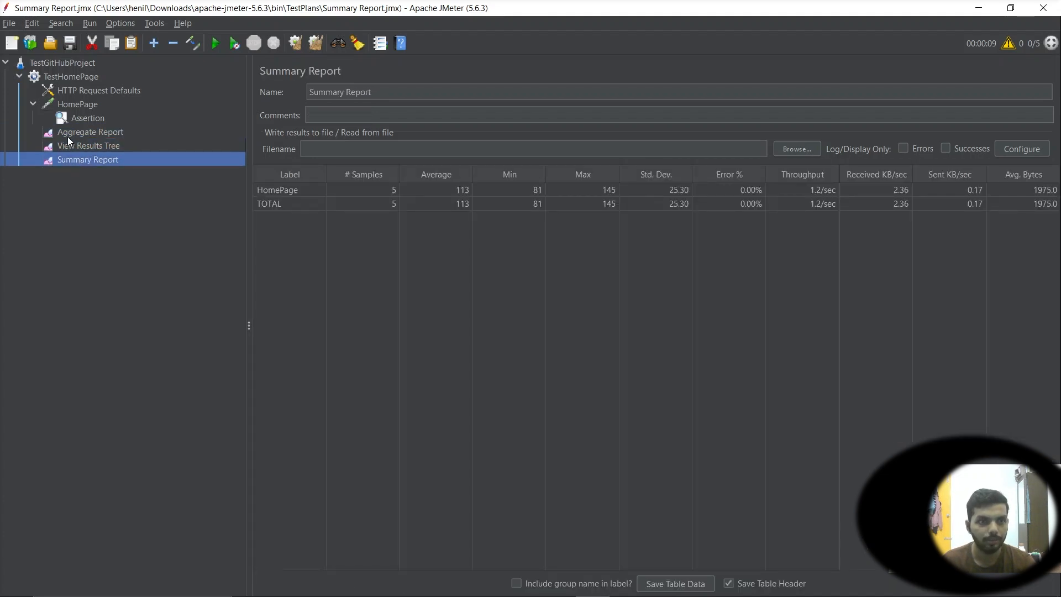
click(69, 135)
click(70, 148)
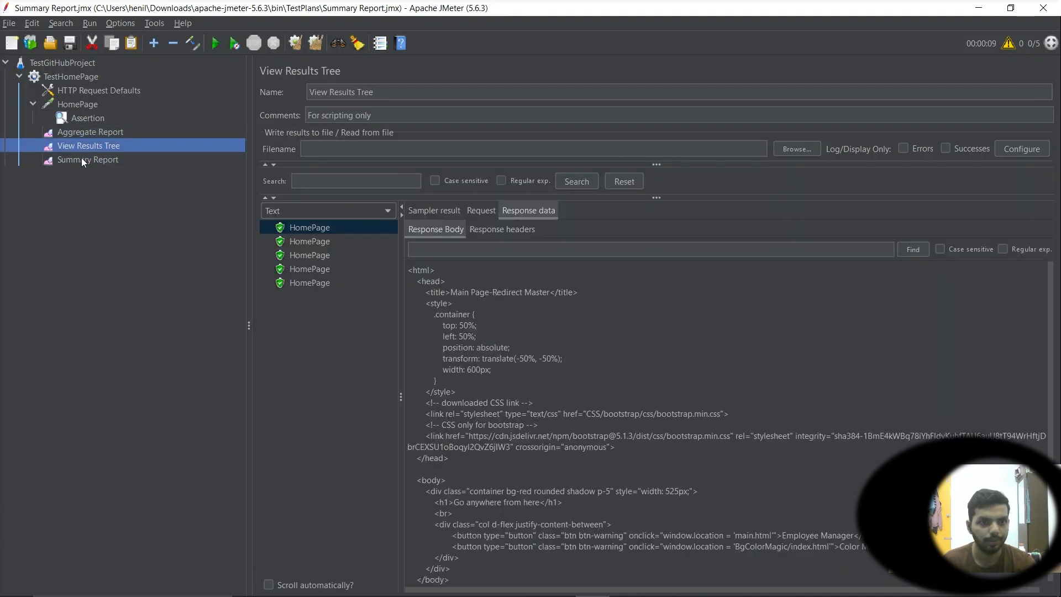
click(302, 228)
click(303, 241)
click(304, 255)
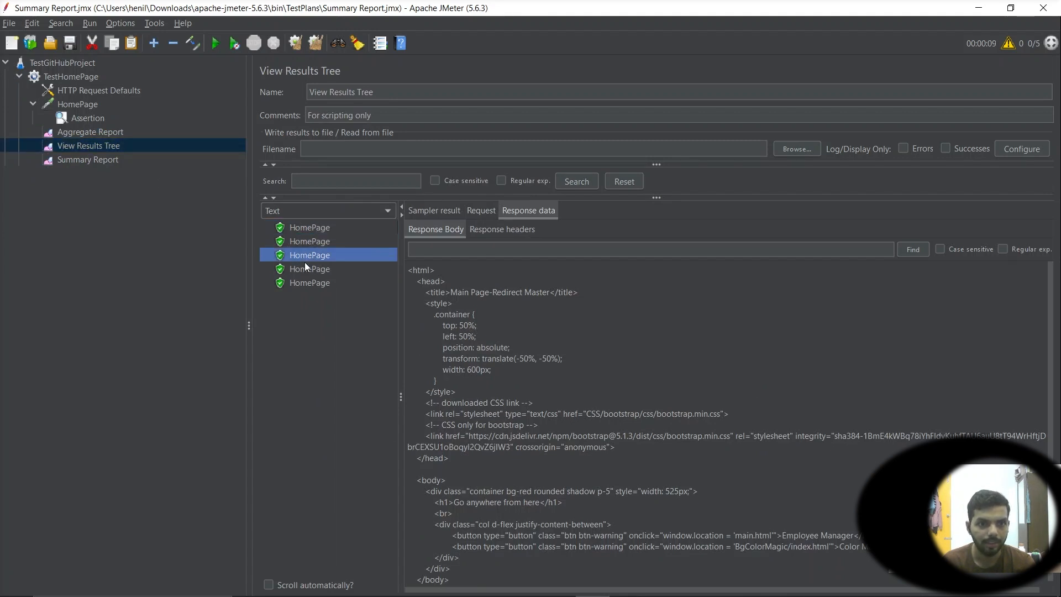
click(304, 268)
click(304, 282)
click(298, 228)
click(298, 241)
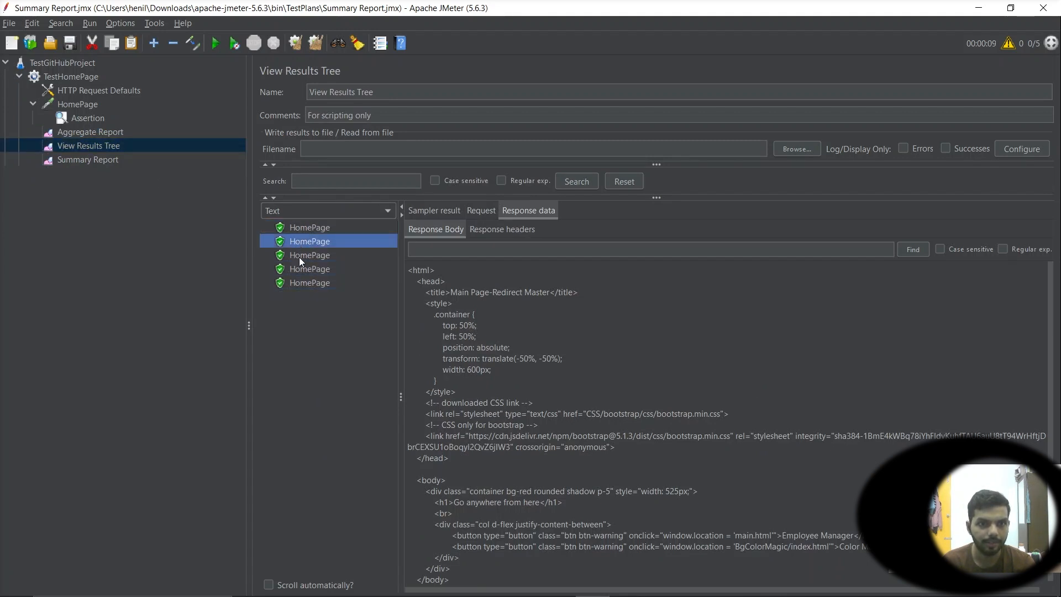
click(301, 283)
Compare the thread group's thread count with the View Results Tree samples and the HomePage request path
click(70, 78)
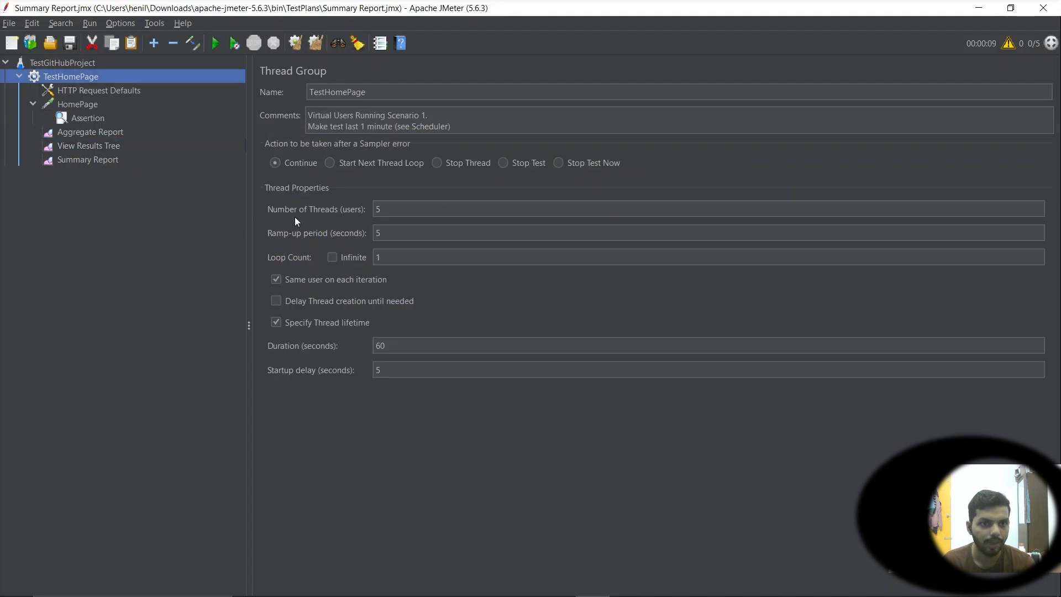
double_click(400, 209)
click(83, 145)
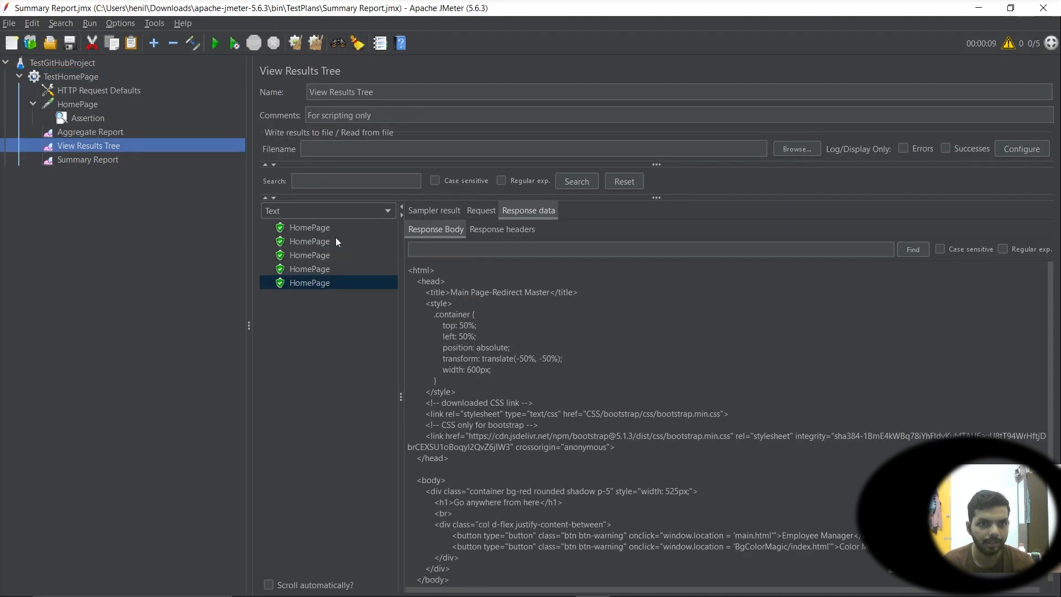
click(304, 229)
click(319, 283)
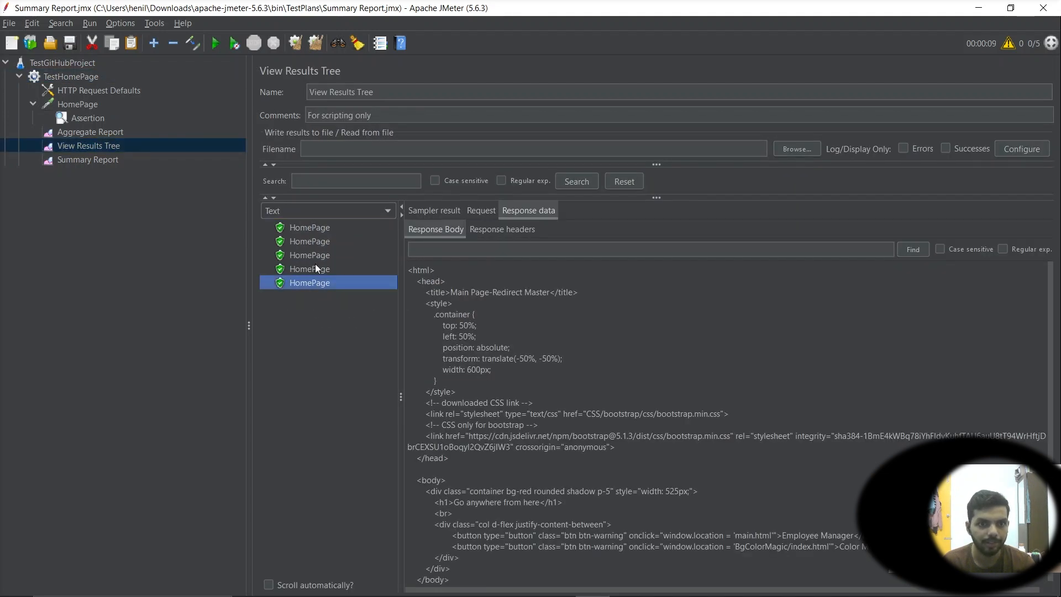
click(303, 231)
click(80, 105)
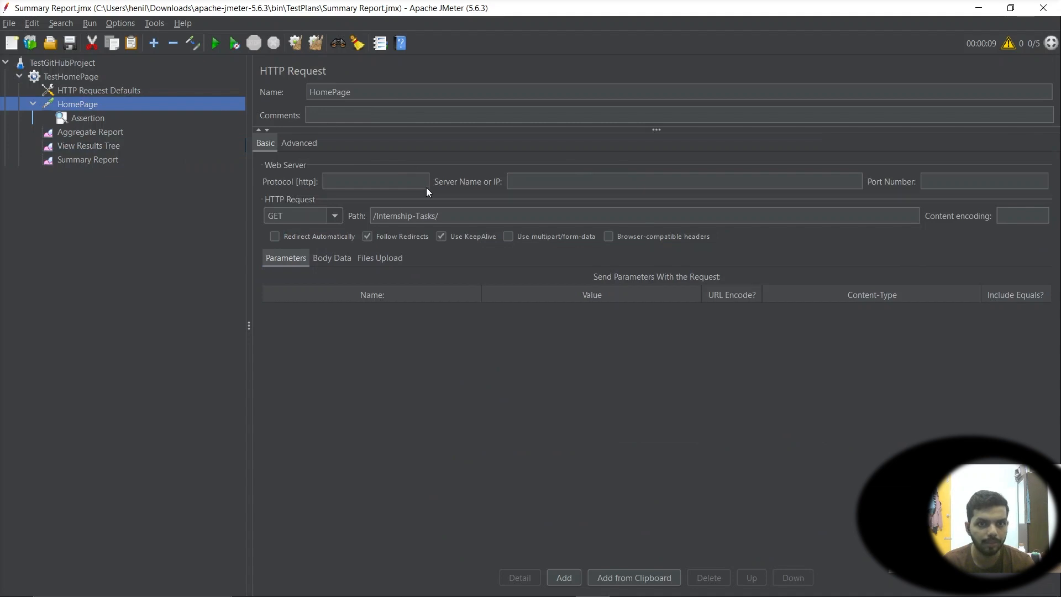
click(458, 217)
click(75, 91)
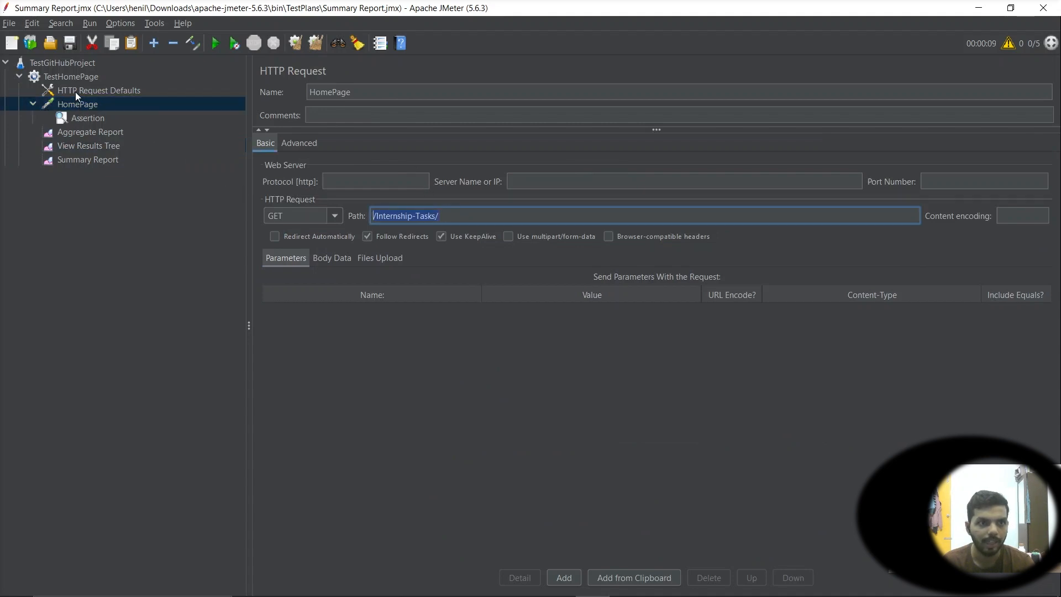
click(94, 131)
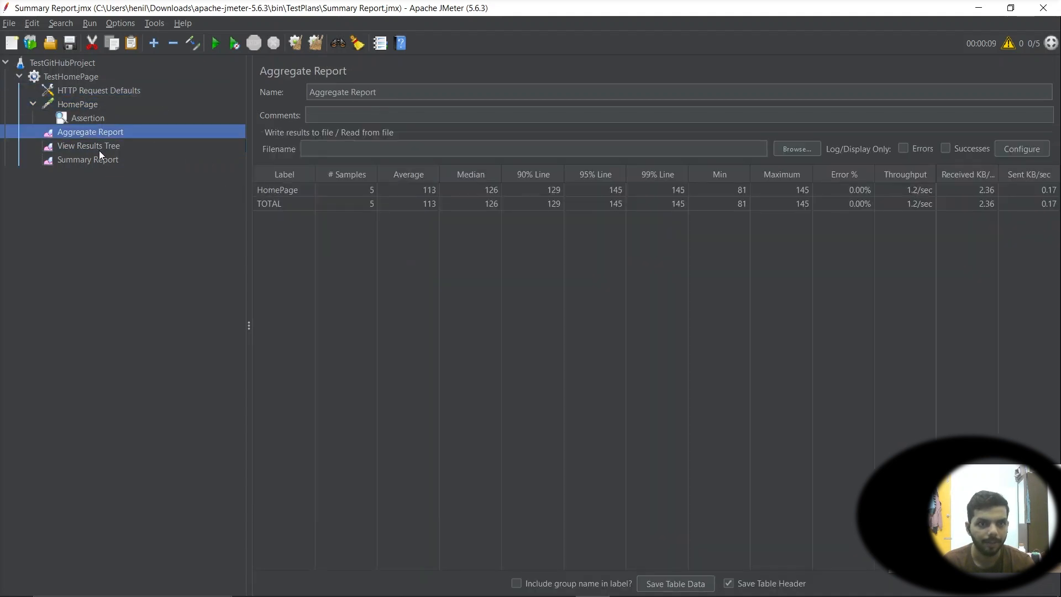
click(98, 148)
click(297, 227)
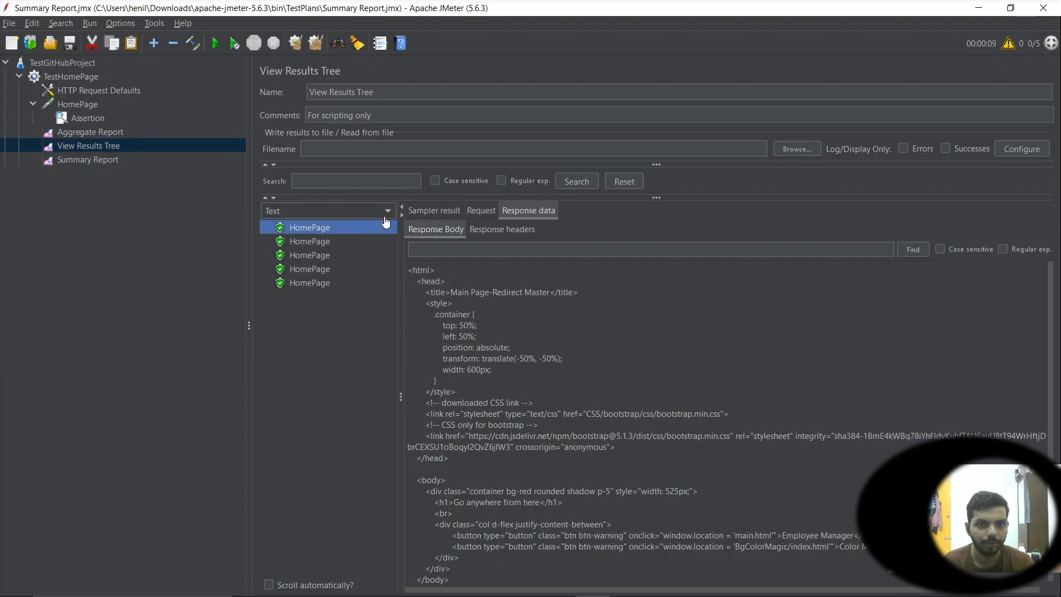
click(89, 132)
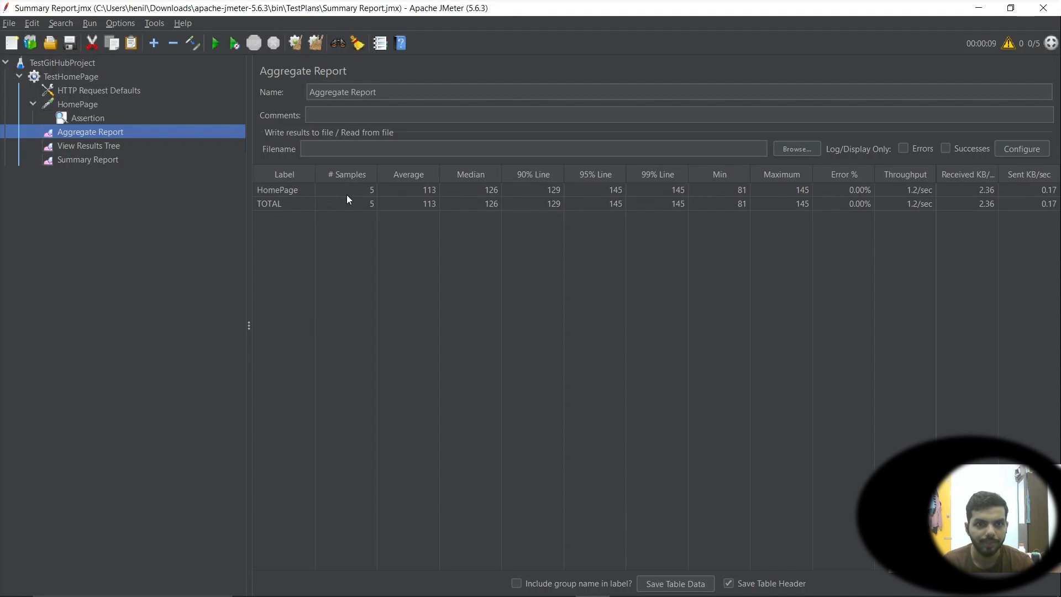
Review the HTTP Request Defaults, thread group and HomePage settings against the Aggregate and Summary Report results
click(83, 93)
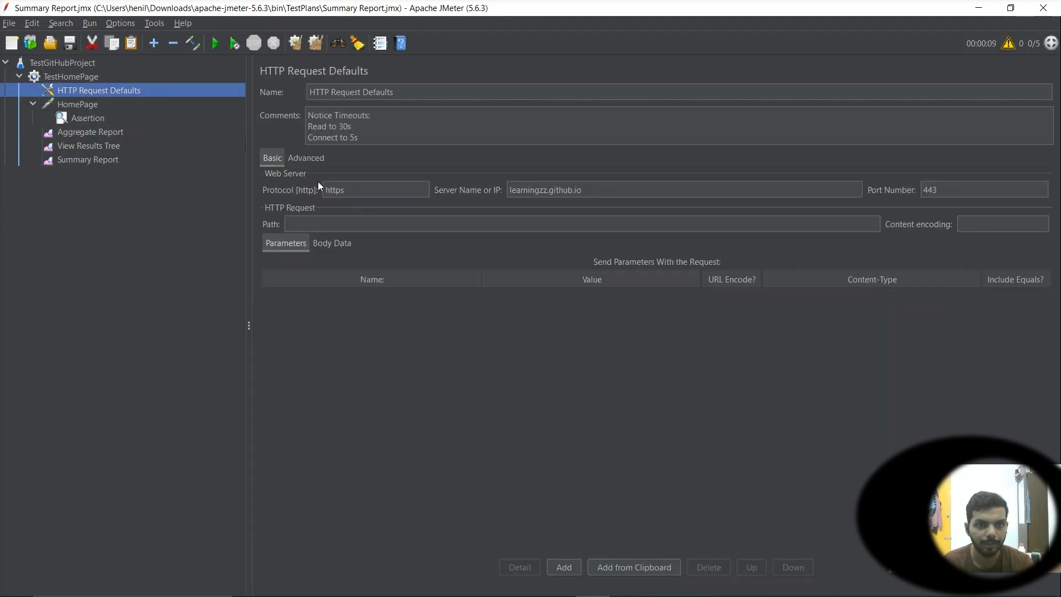
click(83, 80)
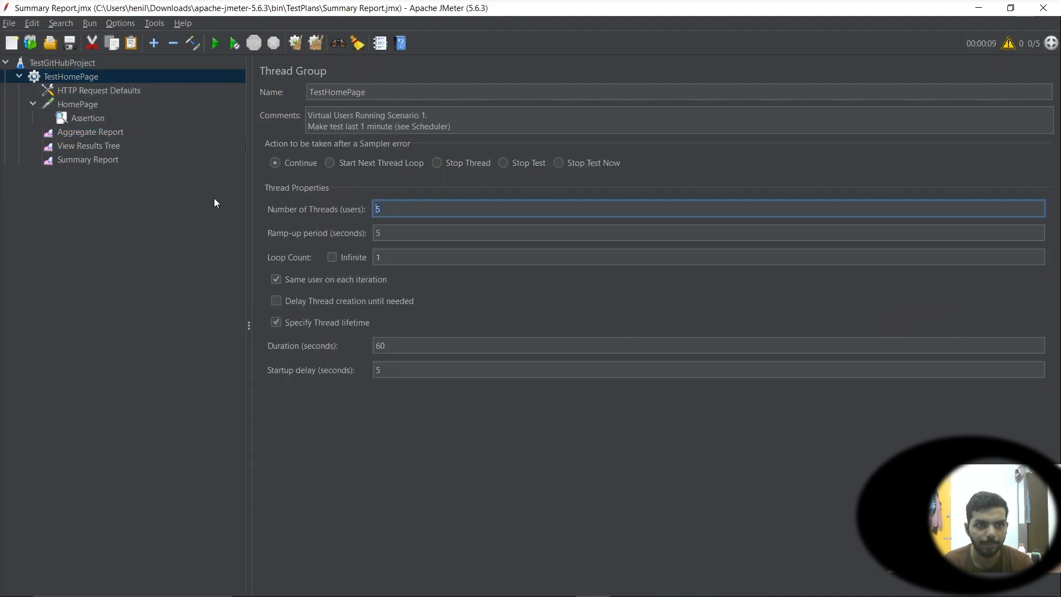
click(92, 104)
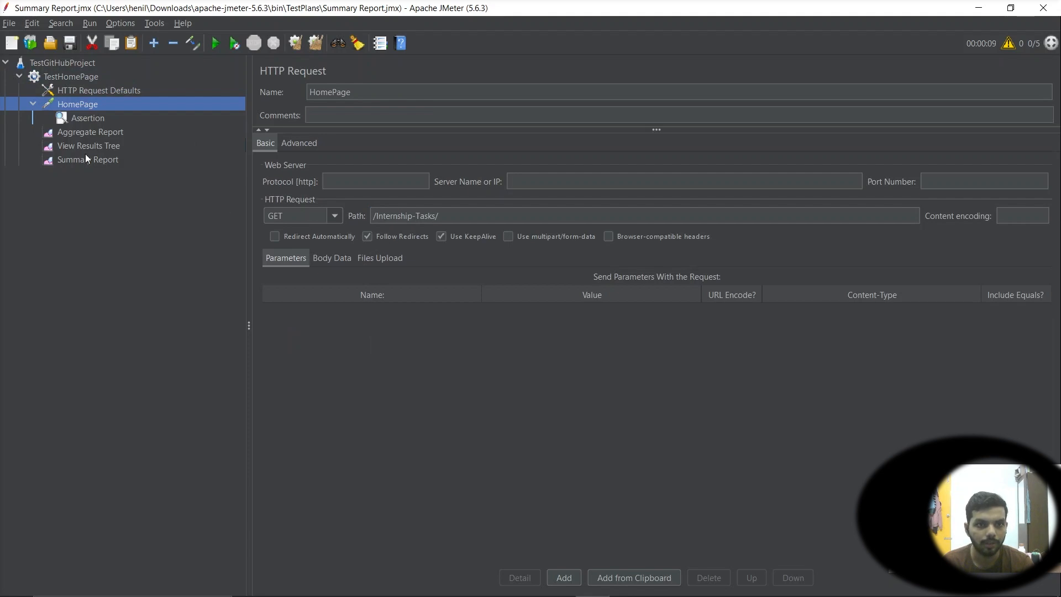
click(75, 132)
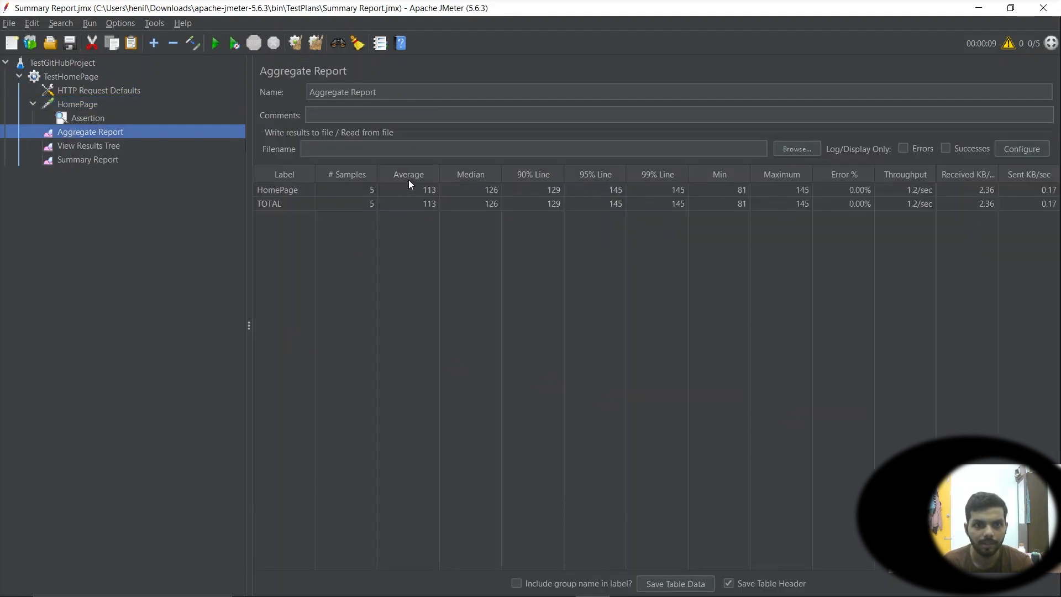
click(423, 190)
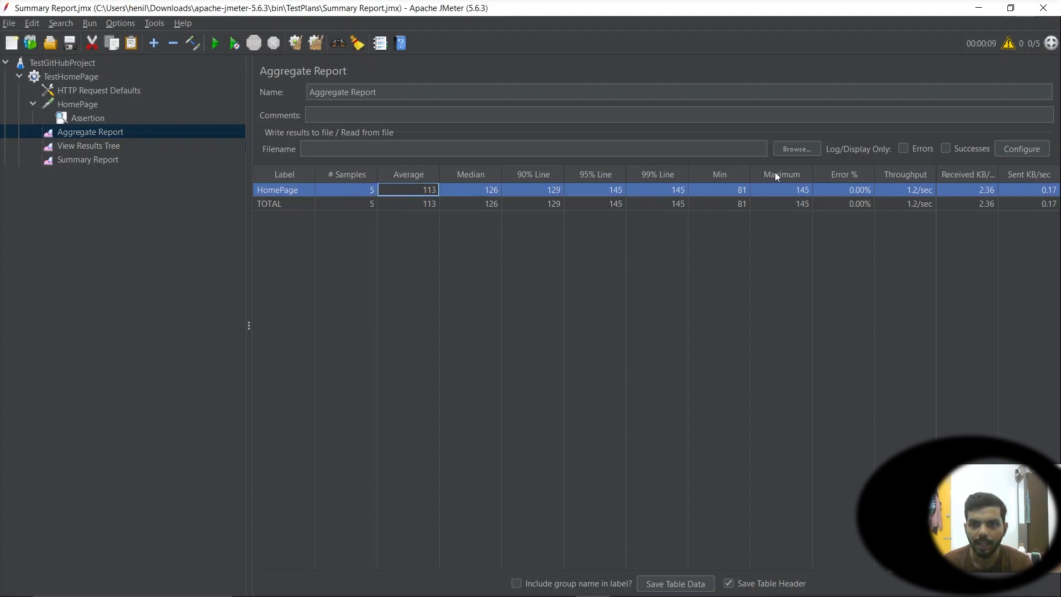
click(87, 160)
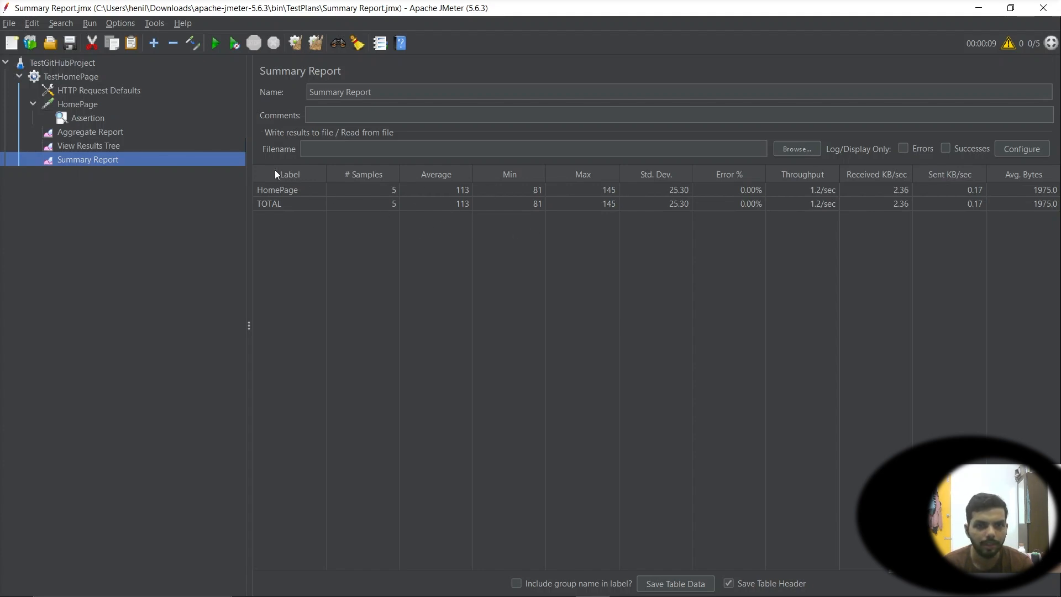
Switch to the browser's gemezzz.github.io/SpaceSweepers tab and copy its URL
key(alt+Tab)
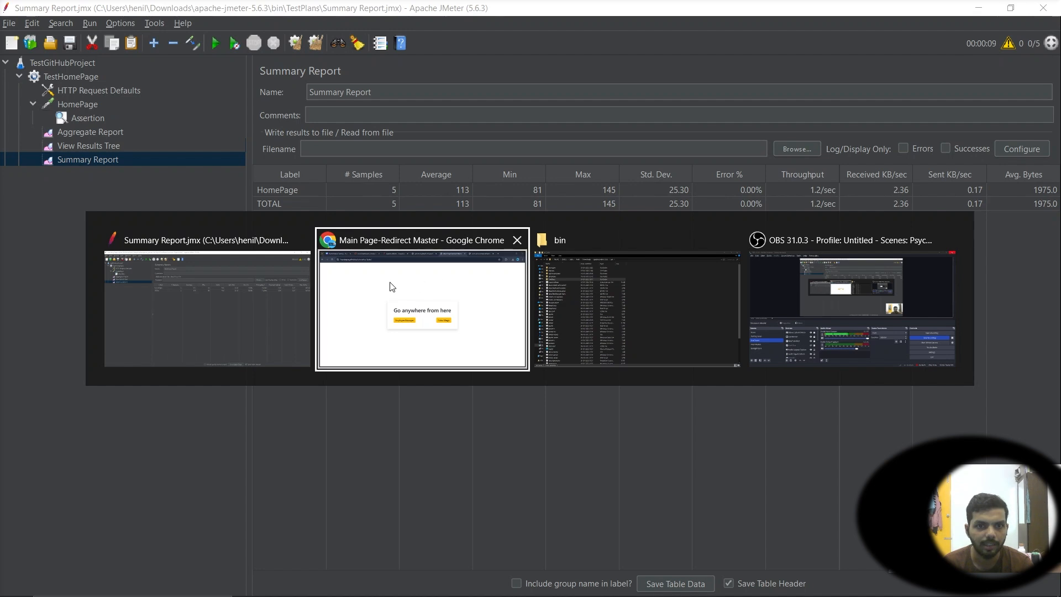
key(alt+Tab)
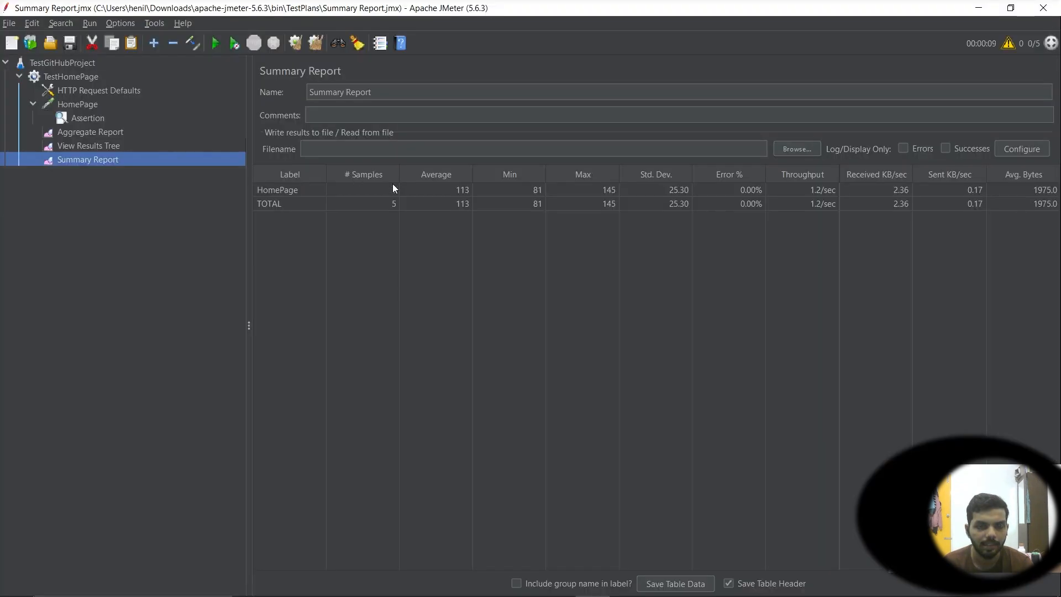
key(alt+Tab)
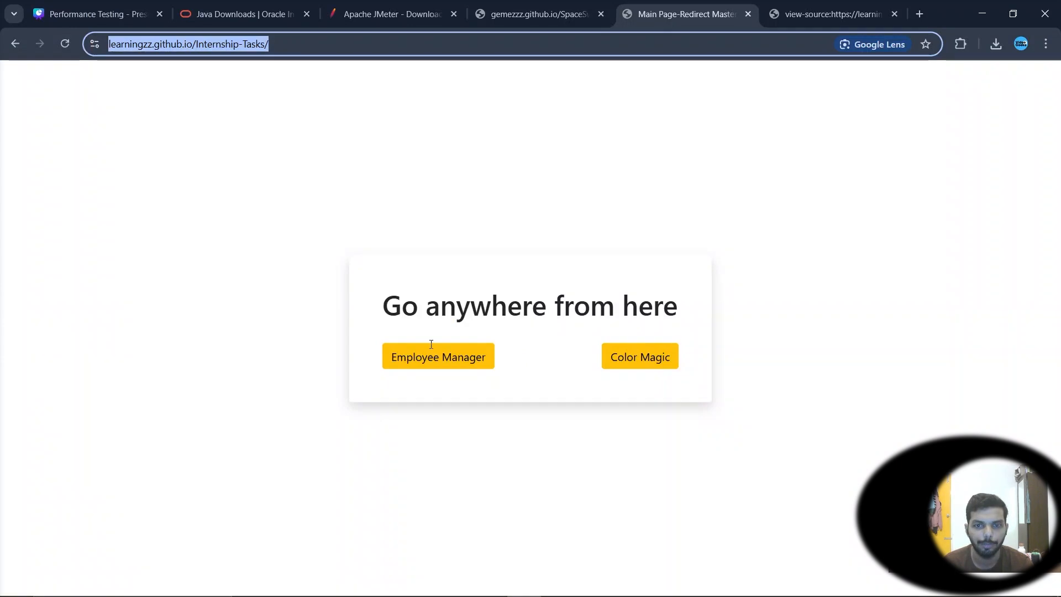
click(528, 8)
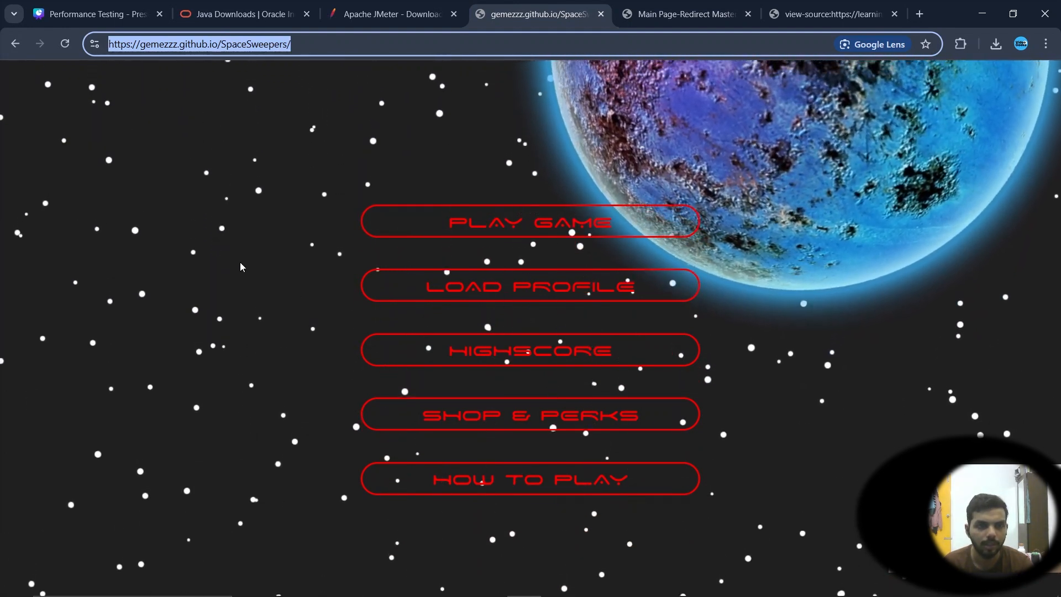
key(alt+Tab)
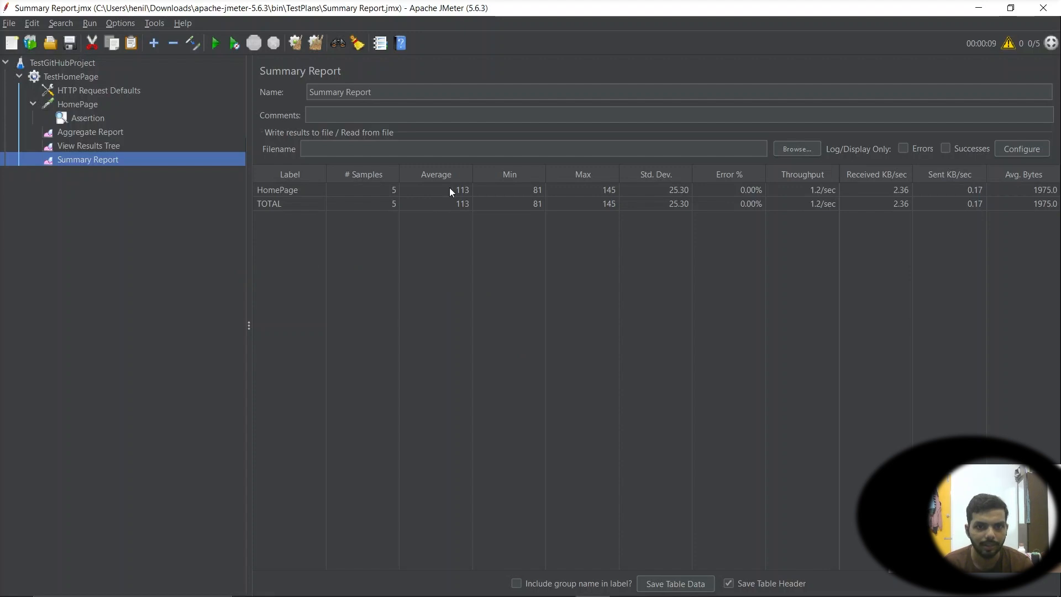
Inspect the Summary Report's HomePage and TOTAL rows
click(449, 188)
click(452, 201)
click(456, 190)
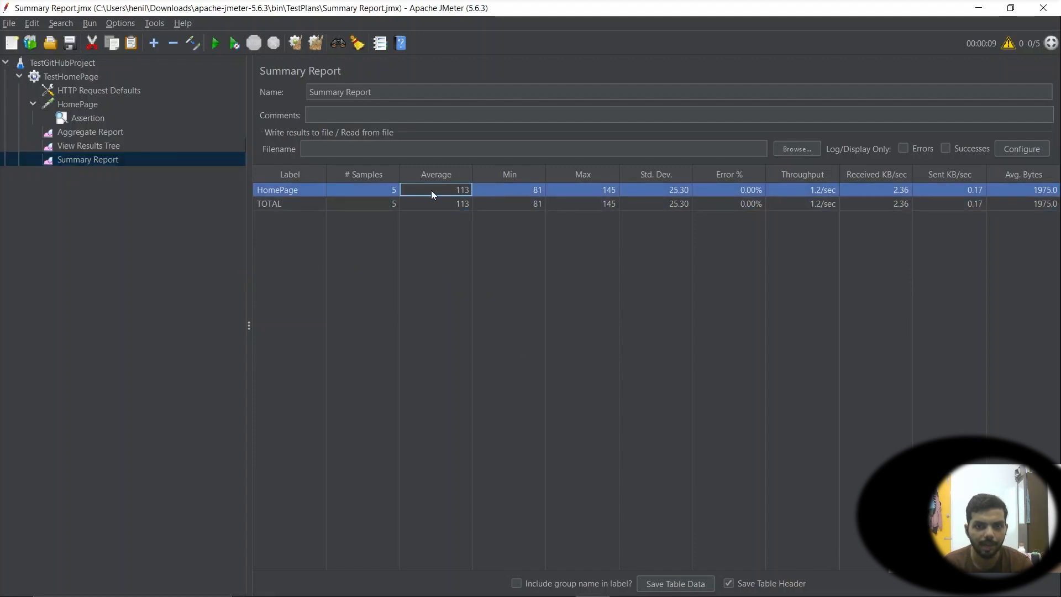
click(435, 204)
click(440, 190)
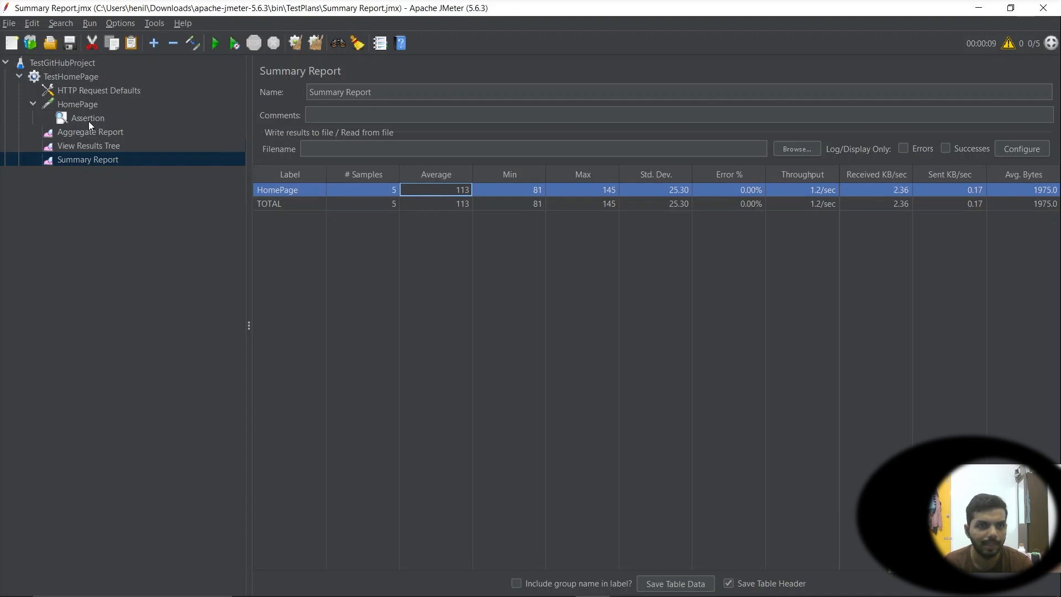
Set the HTTP Request Defaults server name to gemezzz.github.io, removing the protocol and the /SpaceSweepers/ path
click(65, 90)
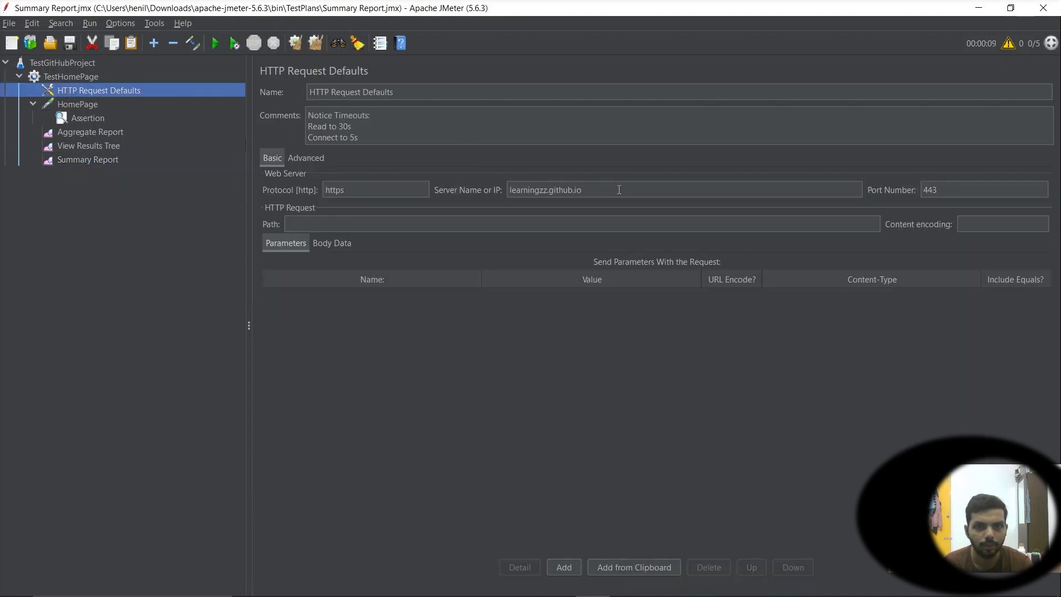
drag(619, 189, 305, 186)
text(https://gemezzz.github.io/SpaceSweepers/)
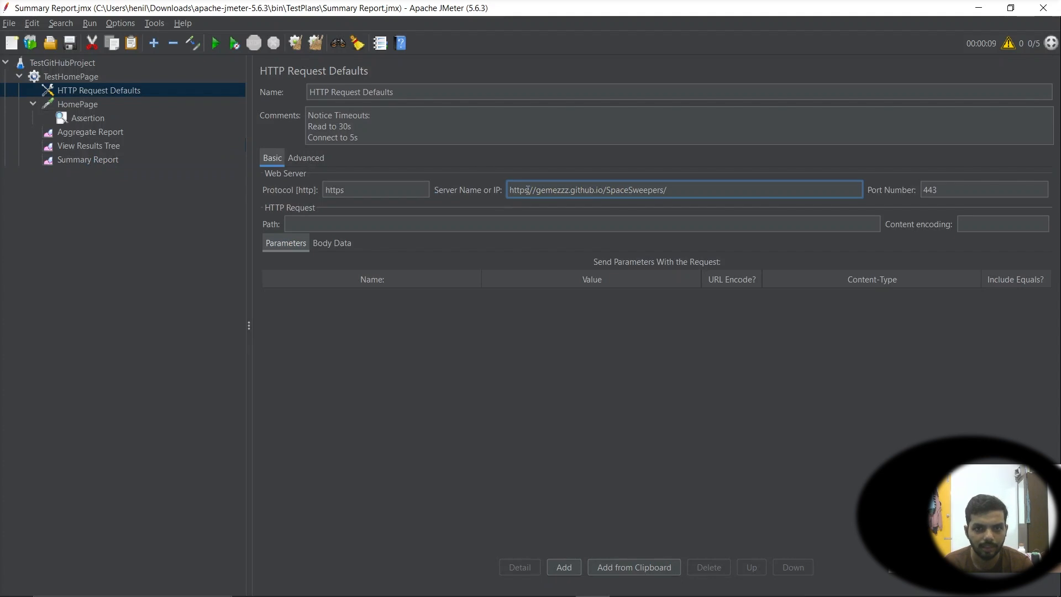
drag(536, 191, 488, 190)
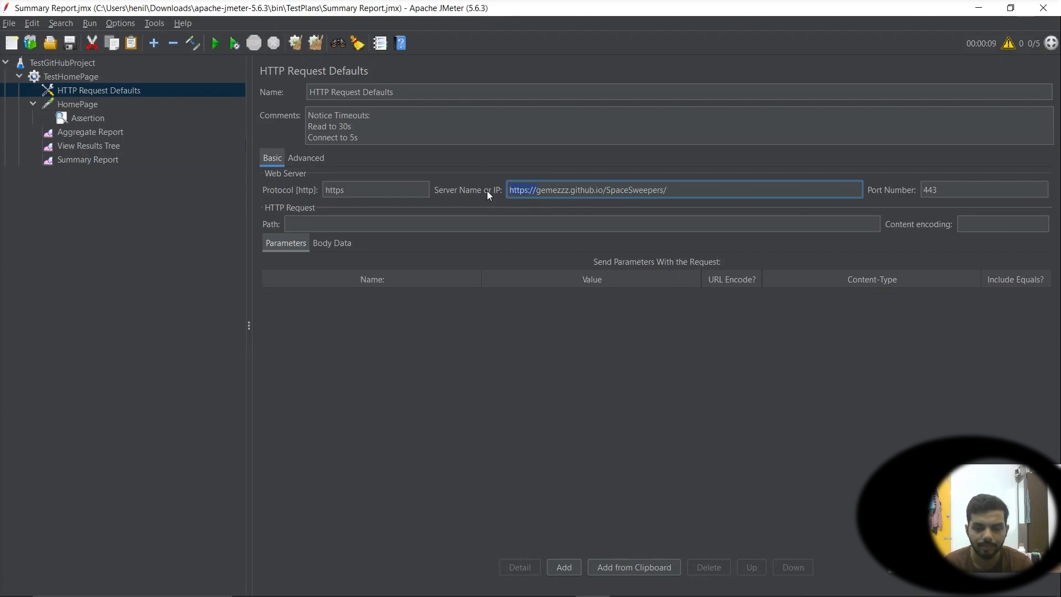
key(BackSpace)
drag(414, 190, 130, 190)
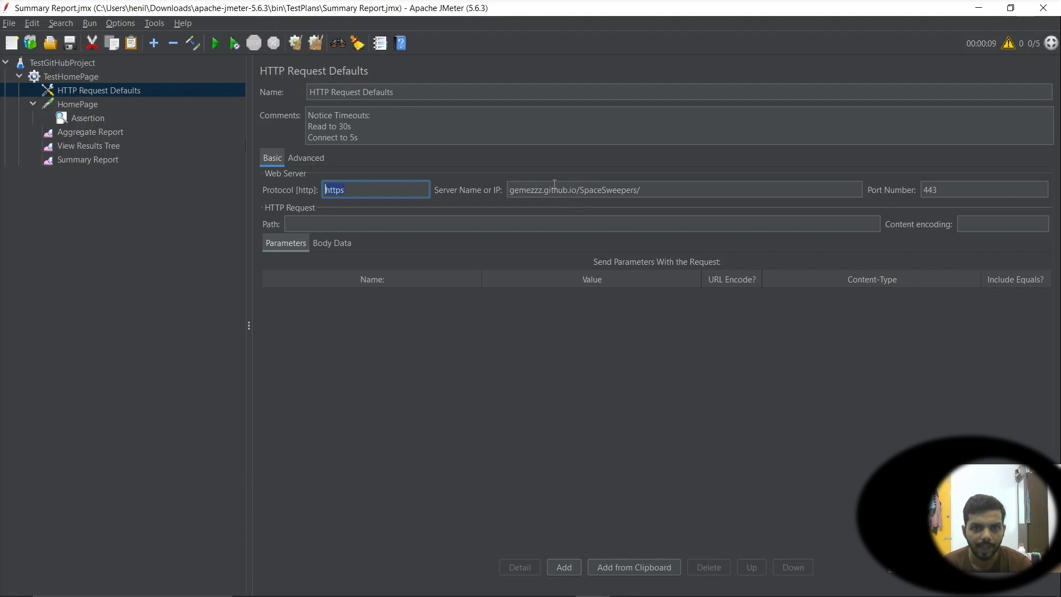
drag(577, 192, 500, 191)
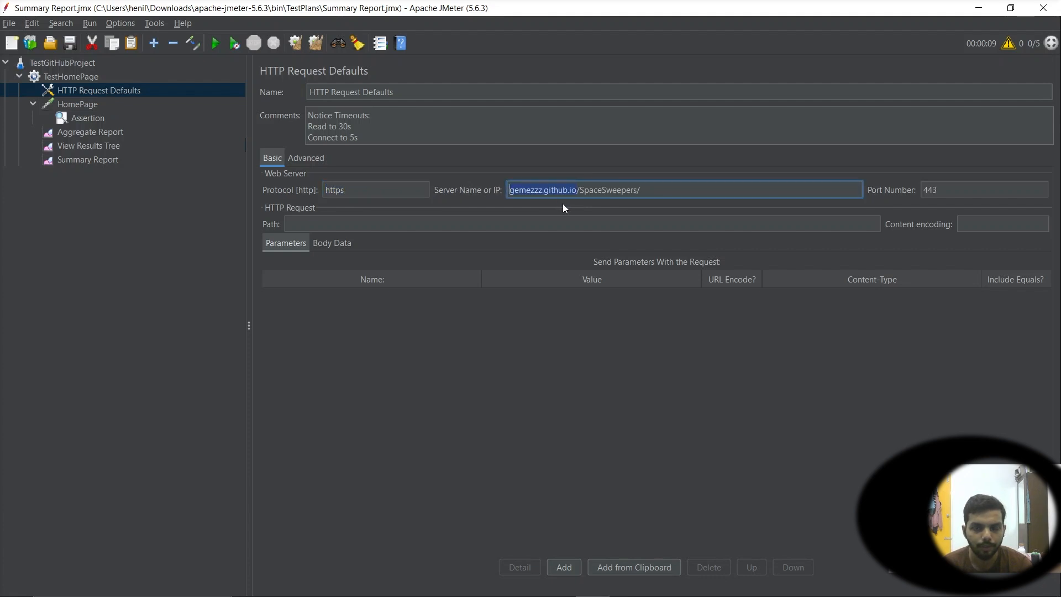
drag(645, 190, 577, 192)
key(ctrl+x)
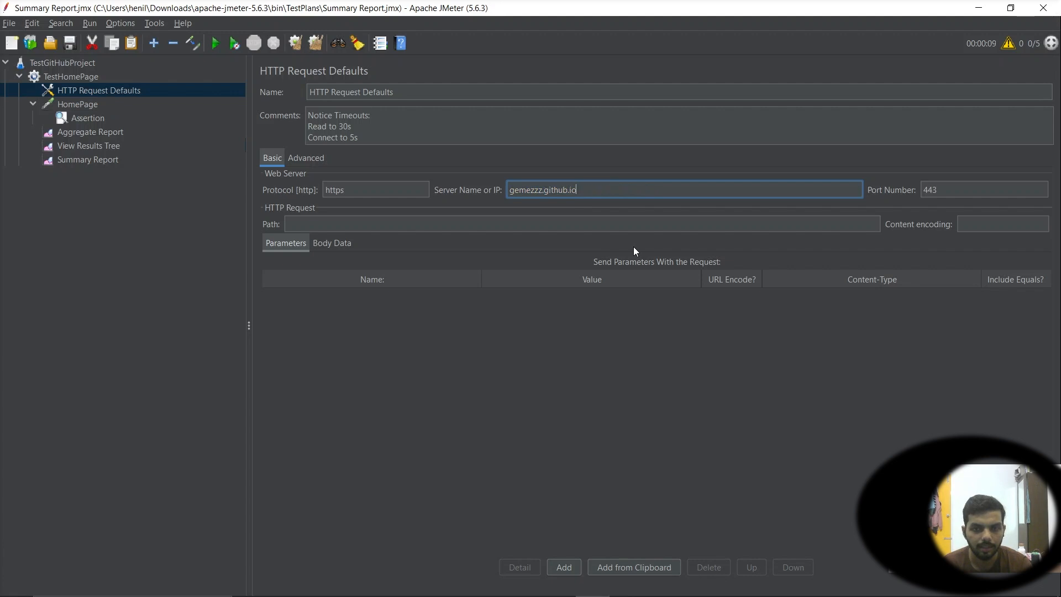
Paste /SpaceSweepers/ as the HomePage request's path
click(77, 104)
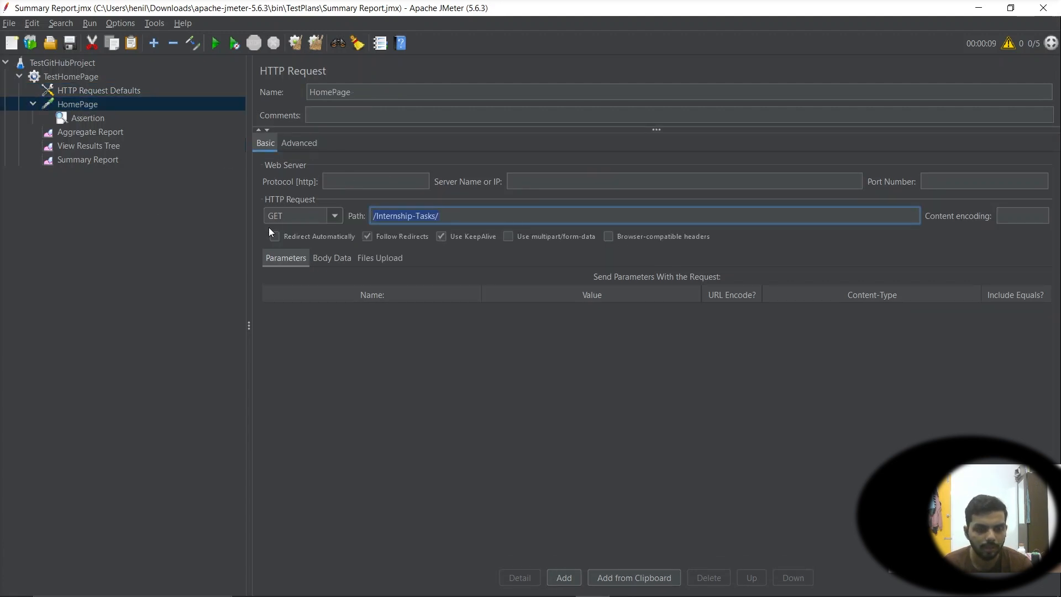
key(ctrl+v)
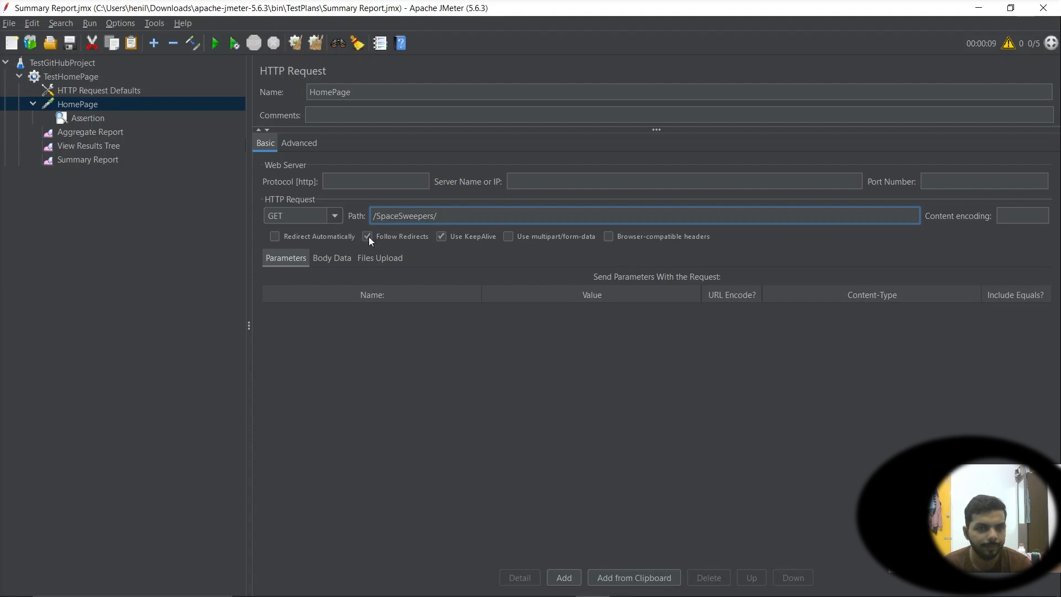
click(105, 92)
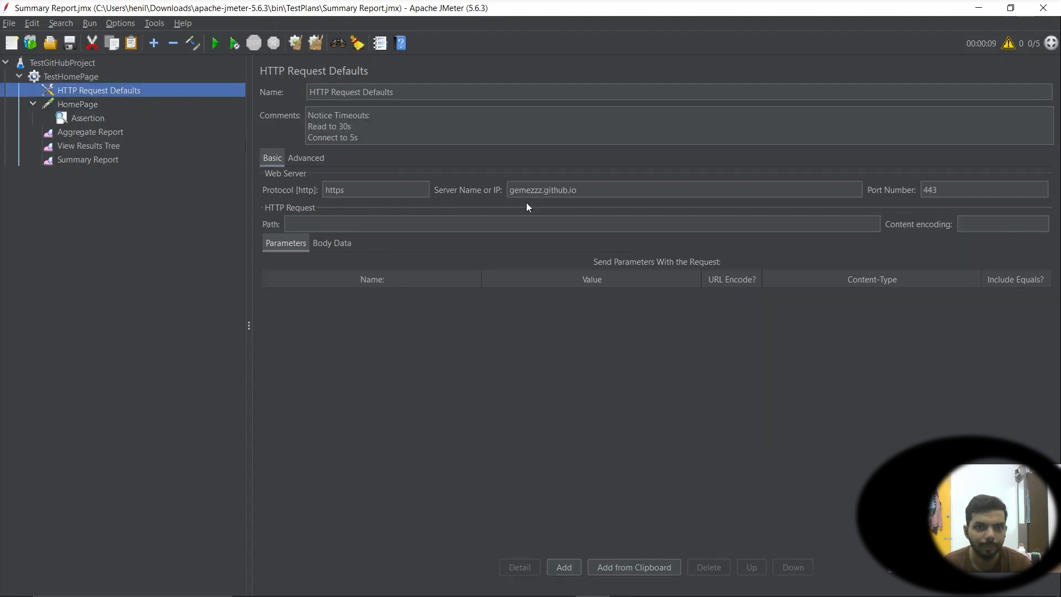
click(99, 105)
click(33, 104)
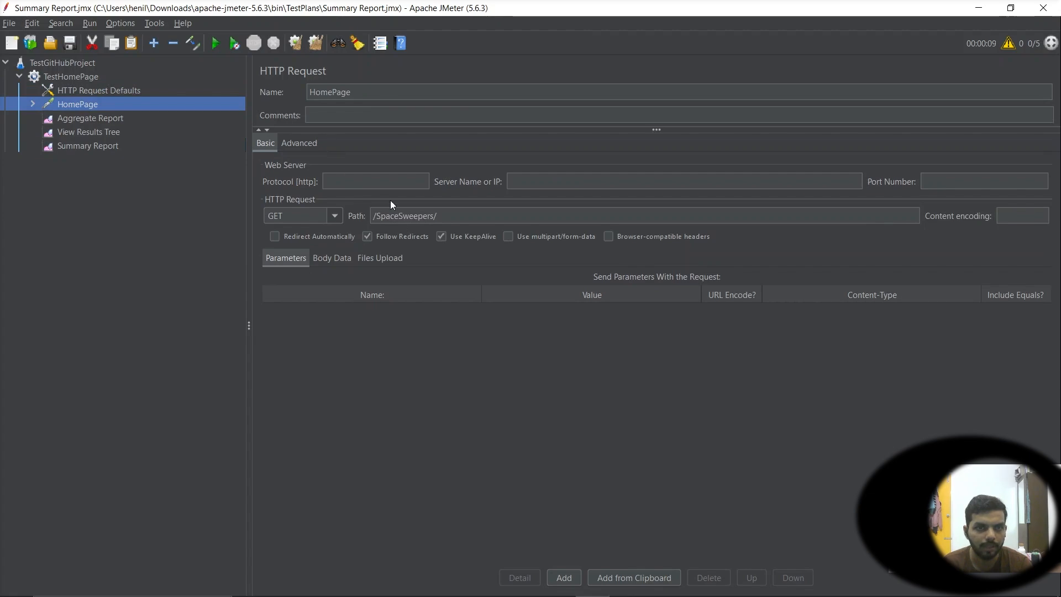
Rename the HomePage HTTP request to GameHomePage
key(alt+Tab)
key(alt+Tab)
key(alt+Tab)
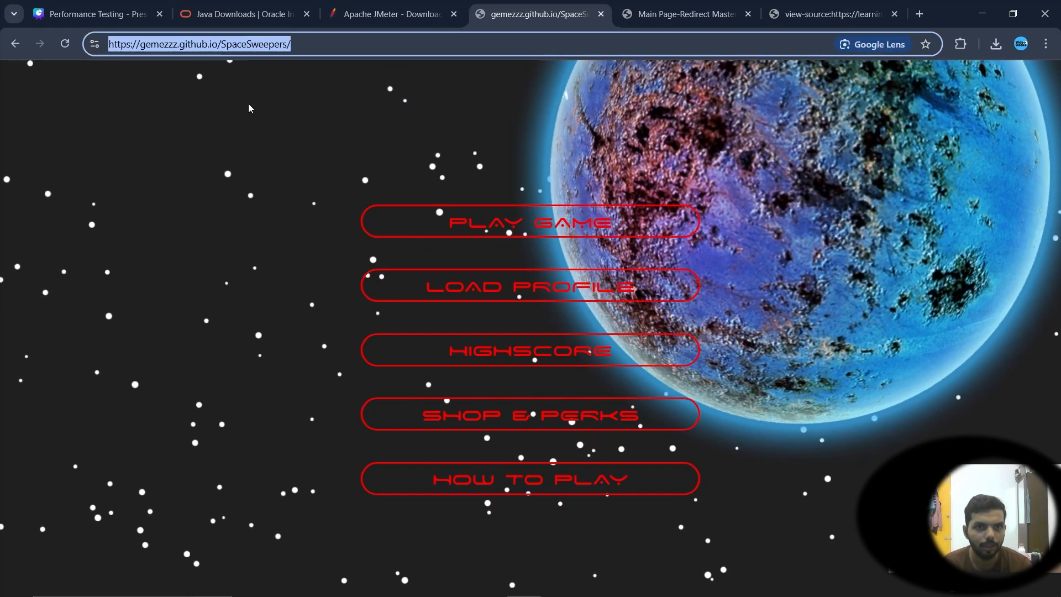
key(alt+Tab)
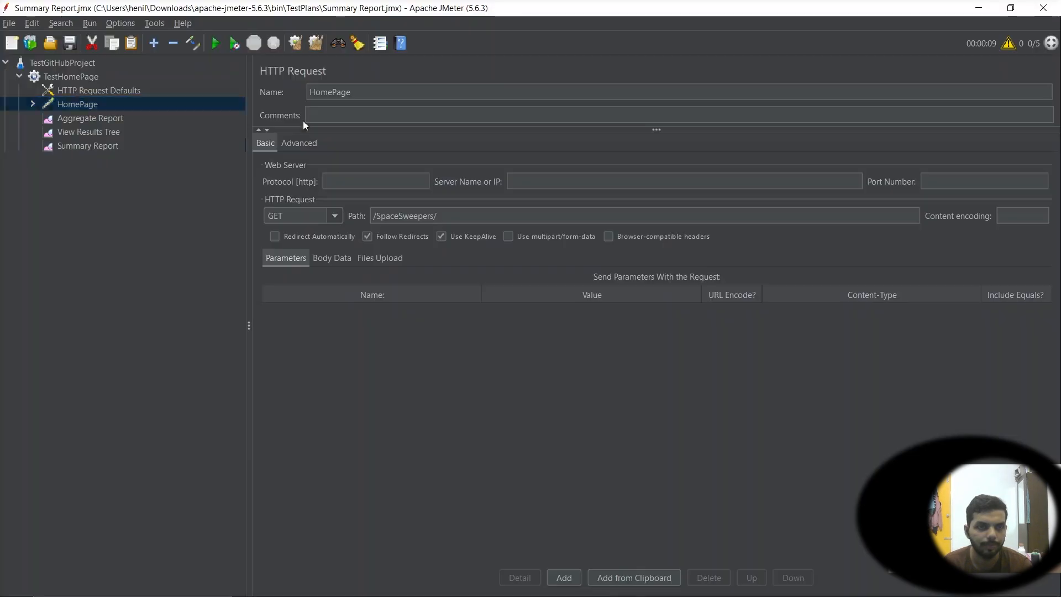
click(80, 132)
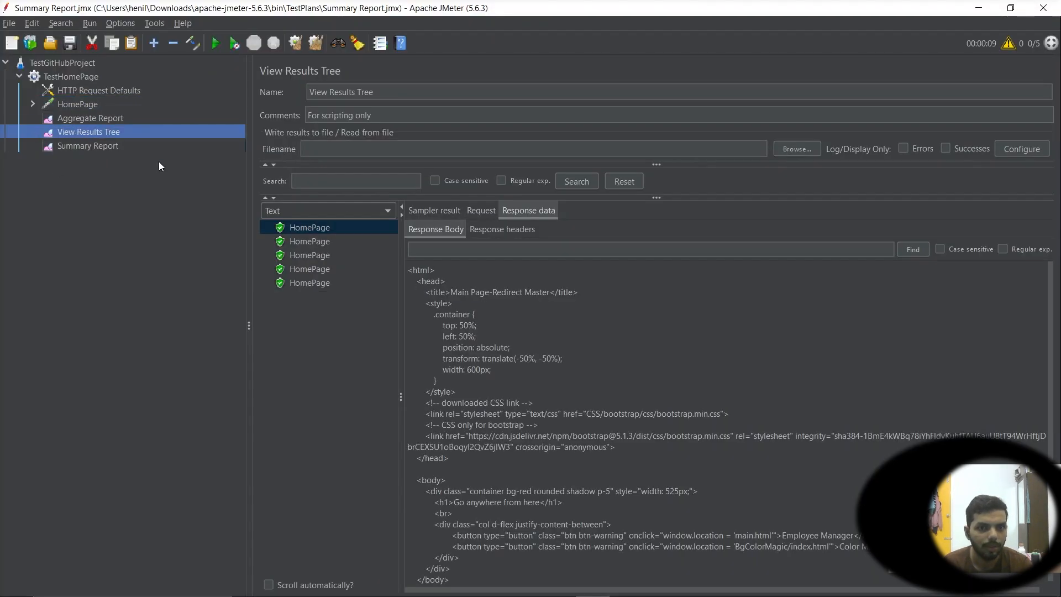
click(101, 118)
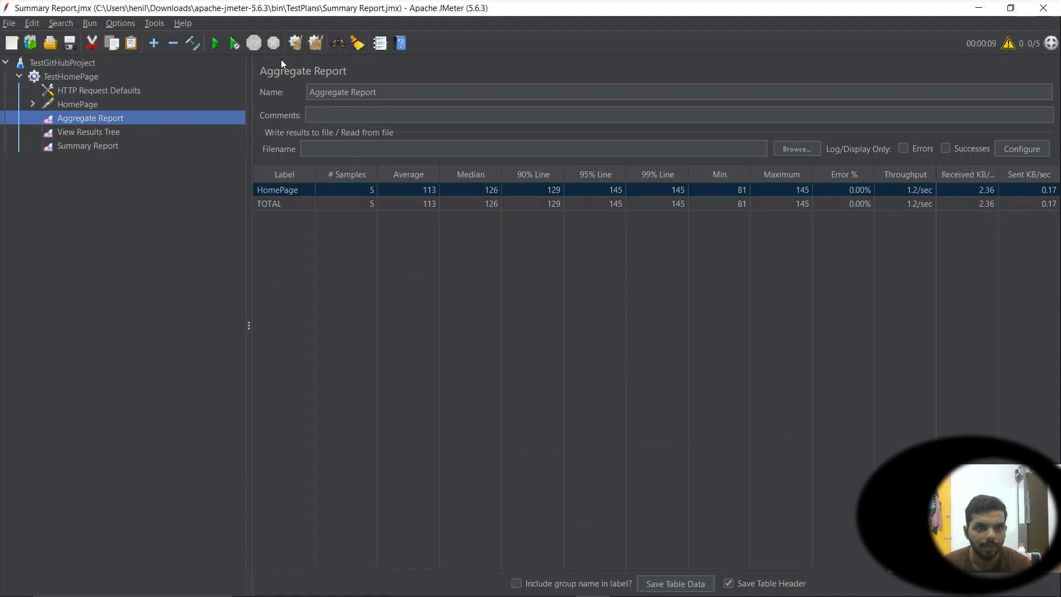
click(89, 105)
click(365, 96)
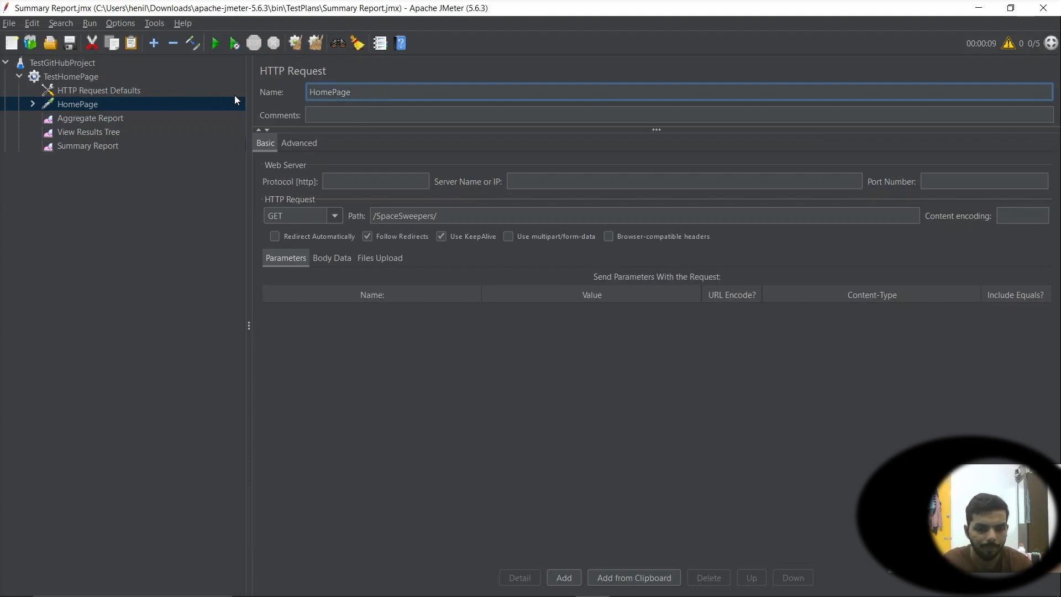
text(S)
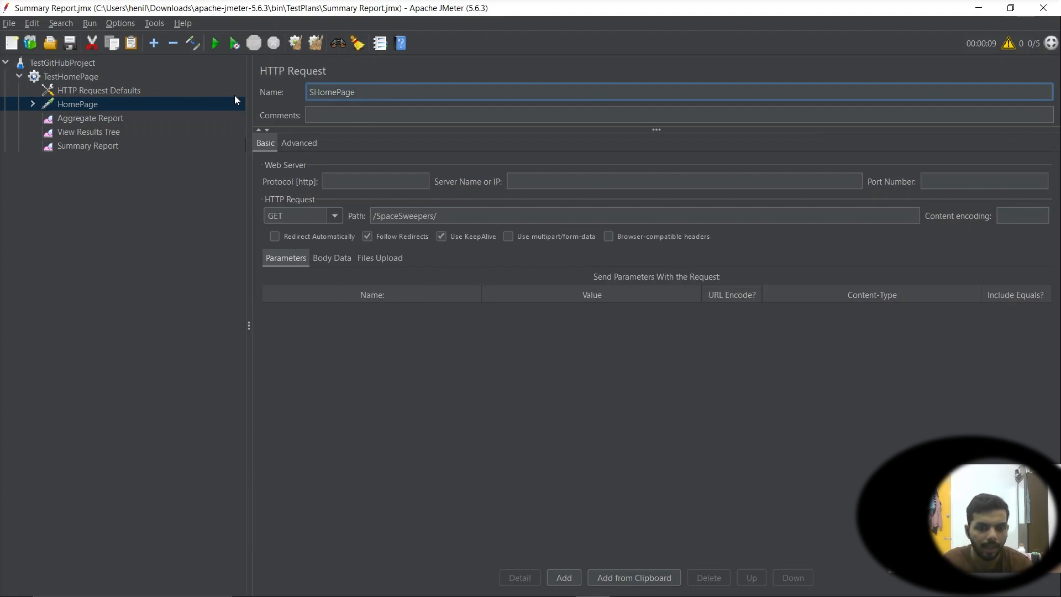
key(BackSpace)
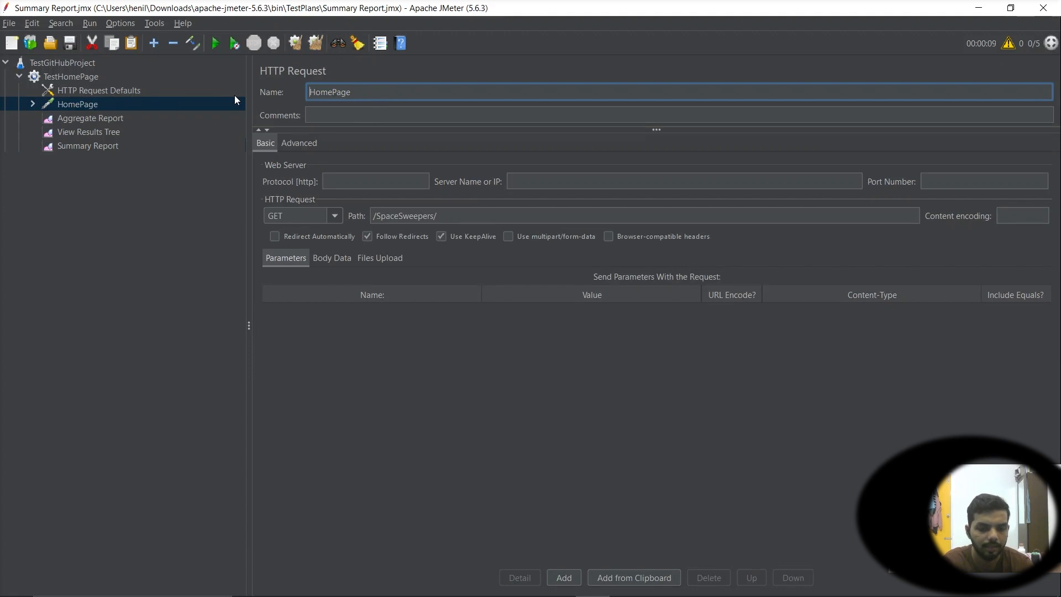
text(Game)
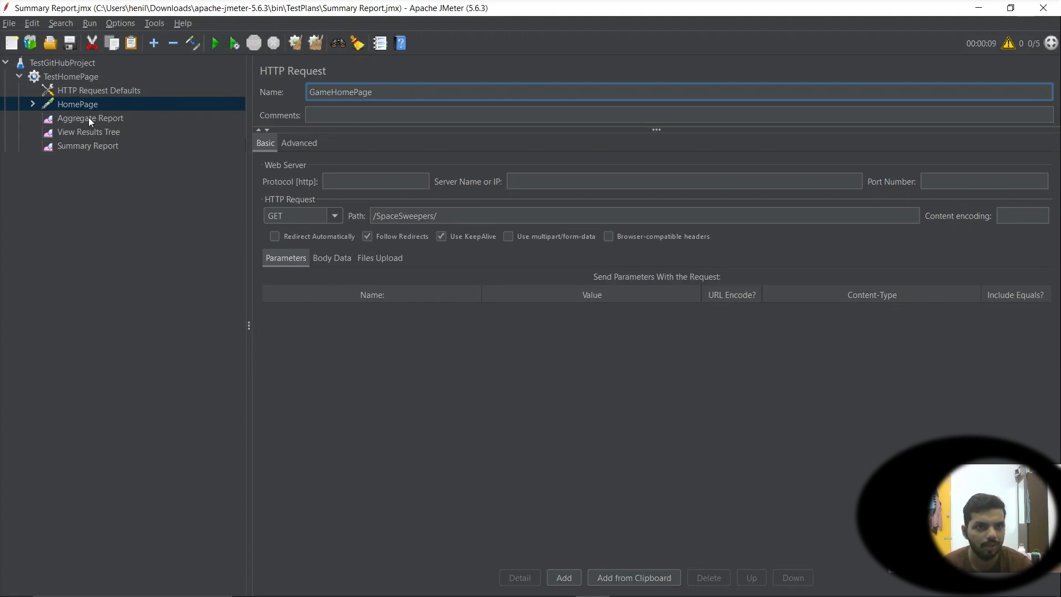
Run the test plan and inspect the GameHomePage row's samples, average and error rate in the Aggregate Report
click(211, 45)
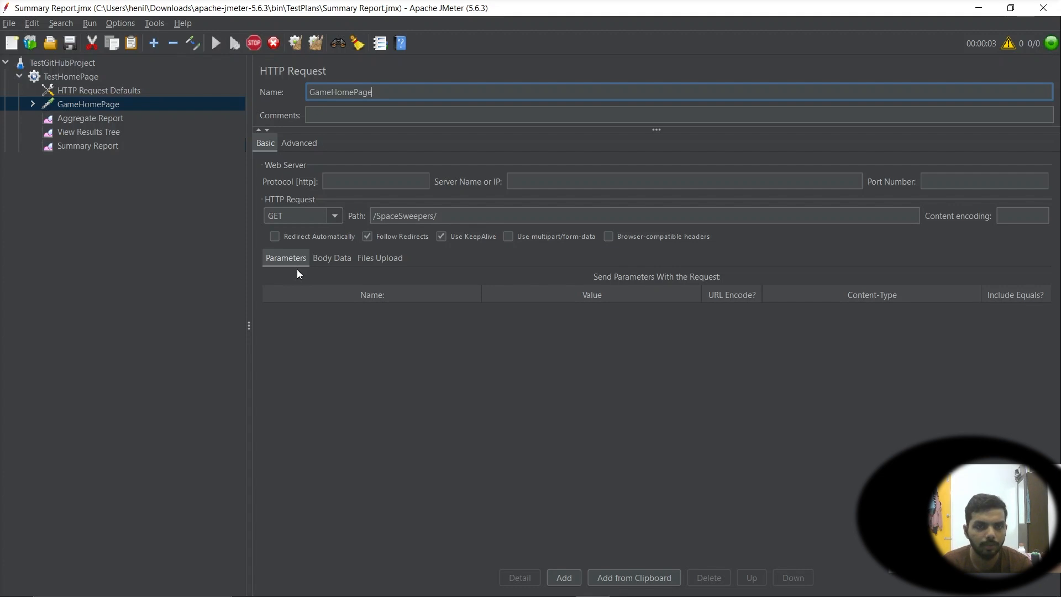
click(81, 118)
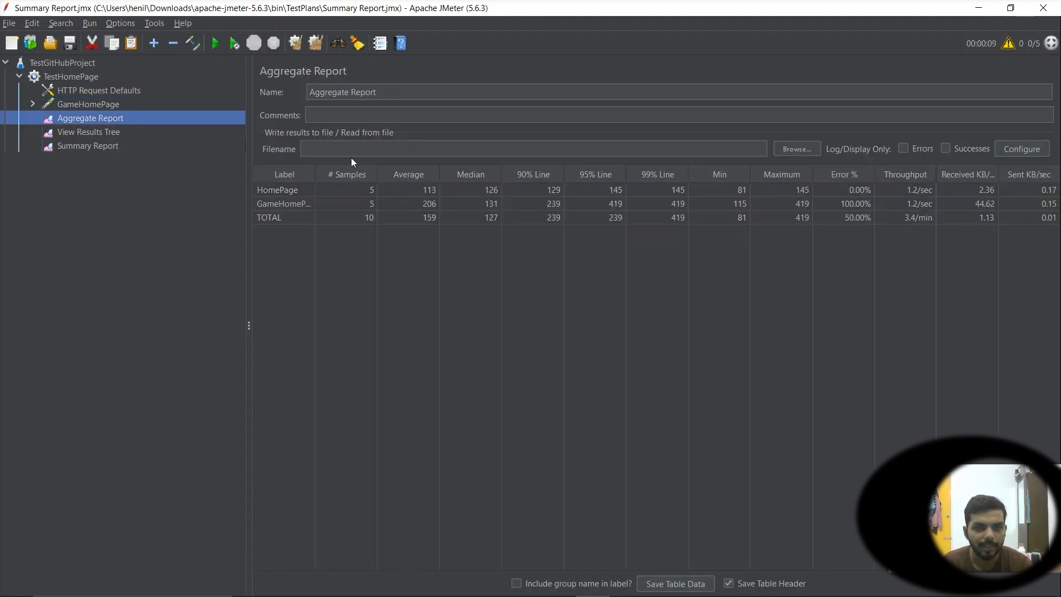
click(287, 202)
click(288, 191)
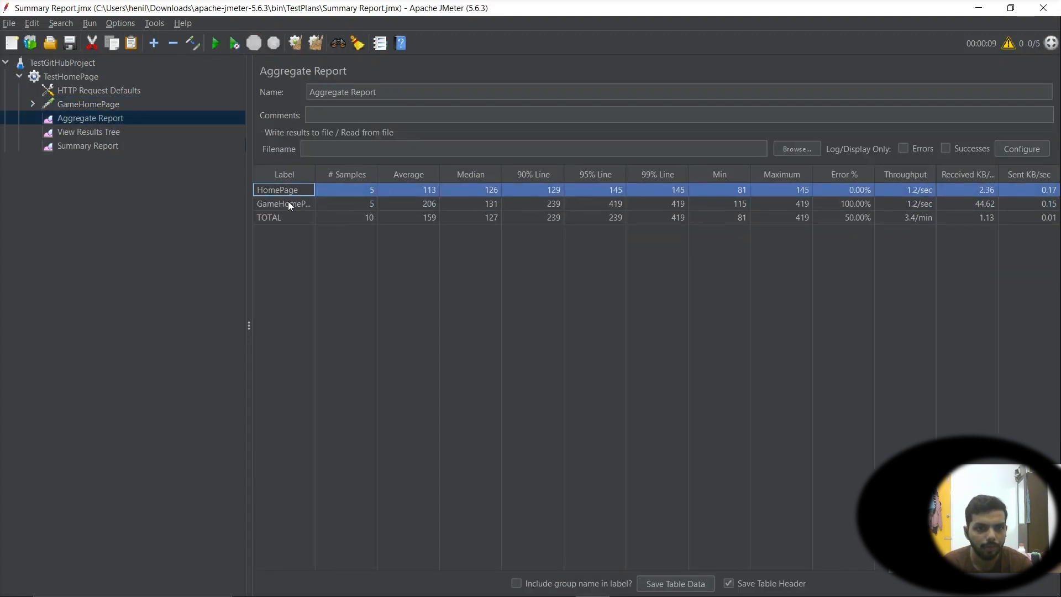
click(287, 202)
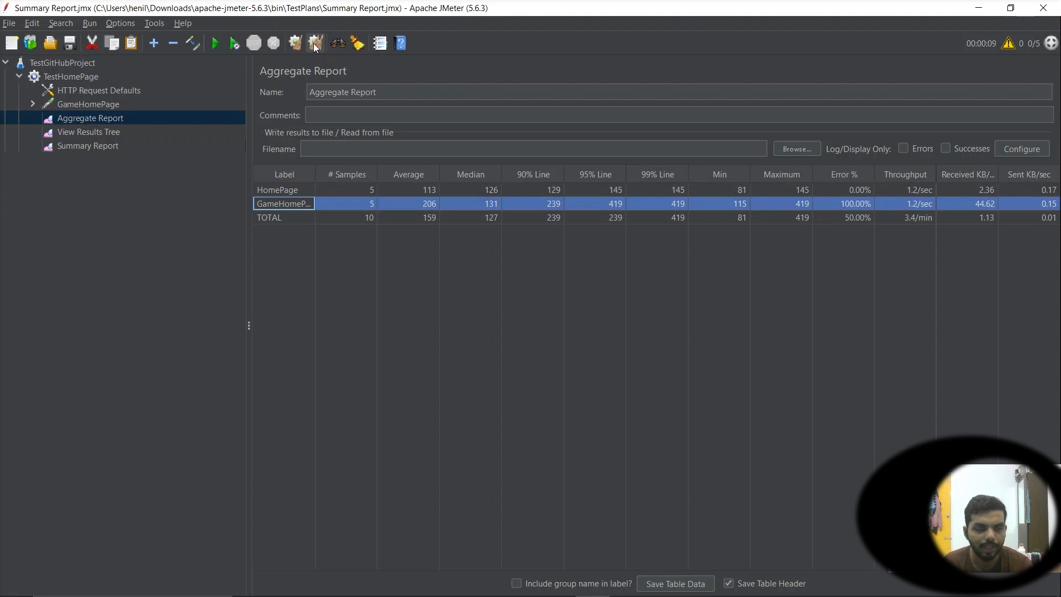
click(369, 204)
click(286, 204)
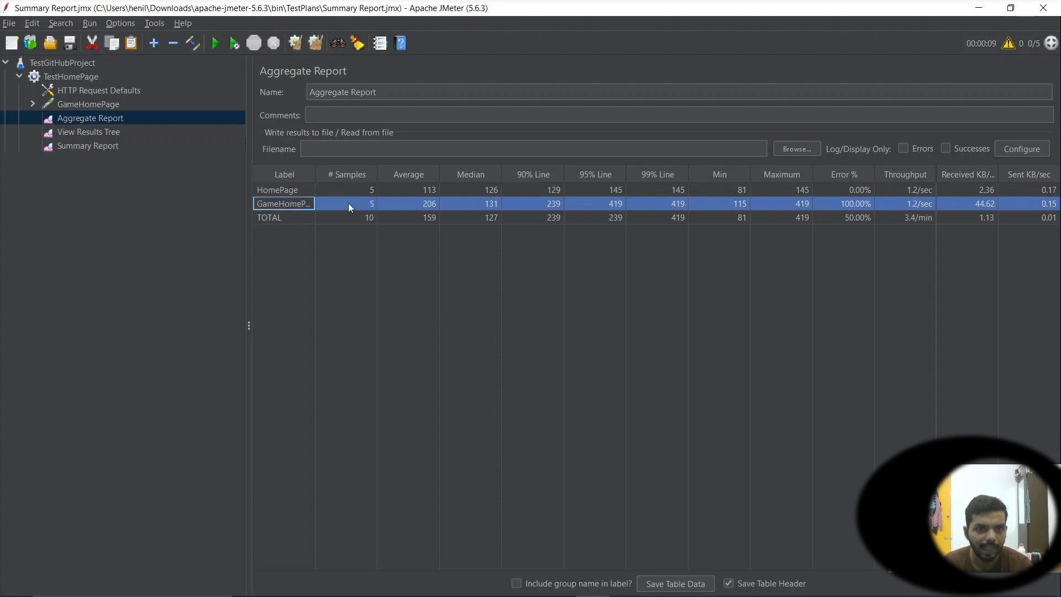
click(369, 204)
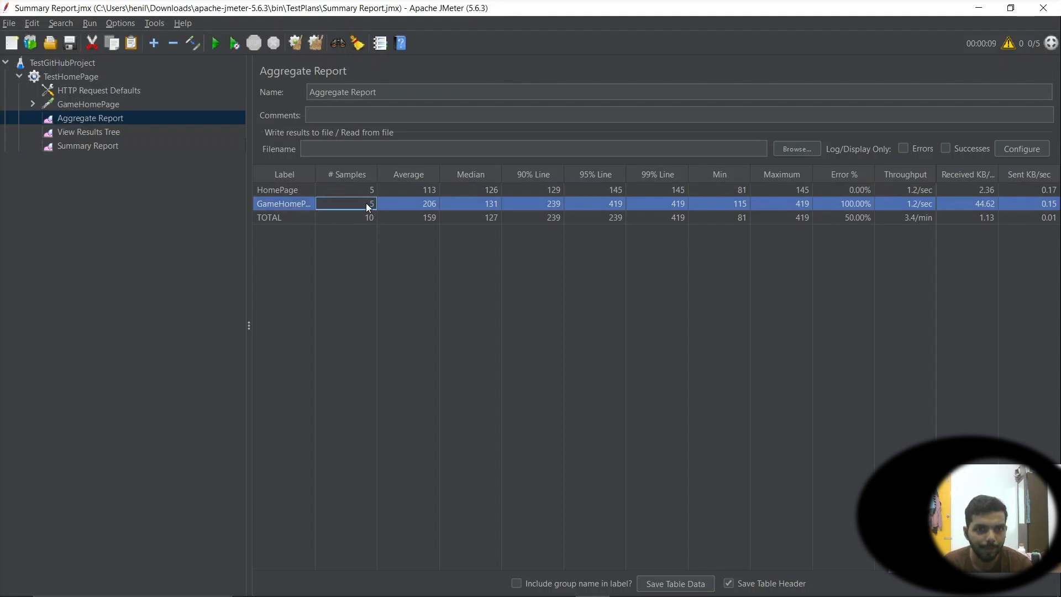
click(420, 204)
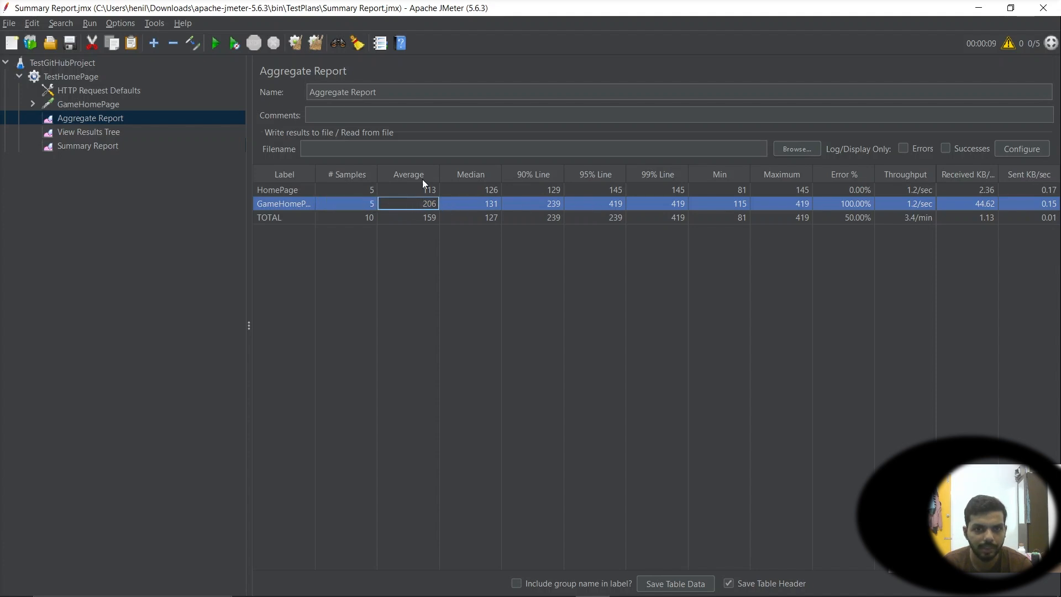
click(406, 211)
click(403, 205)
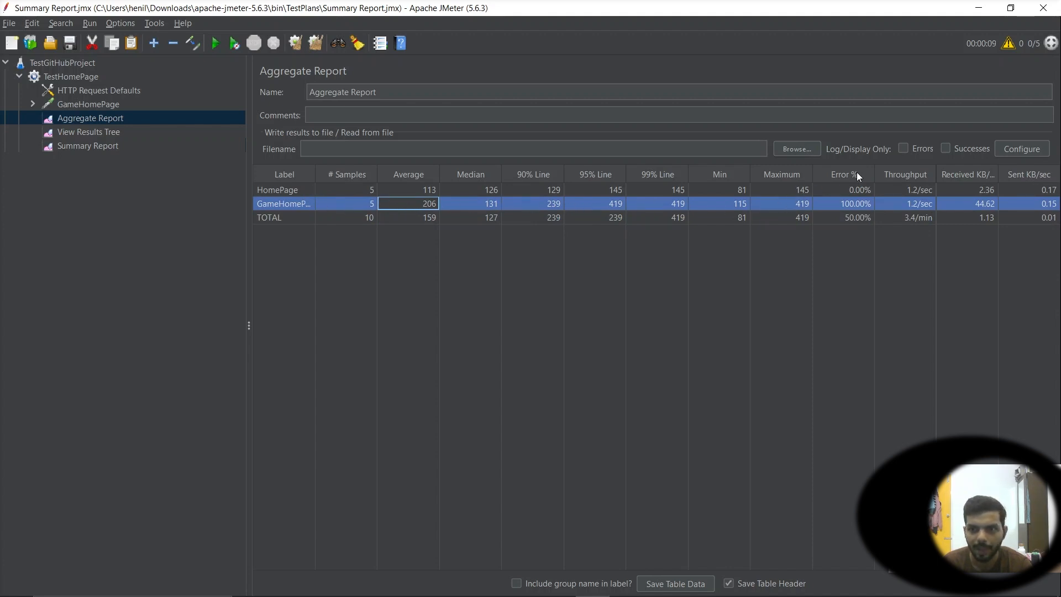
click(858, 204)
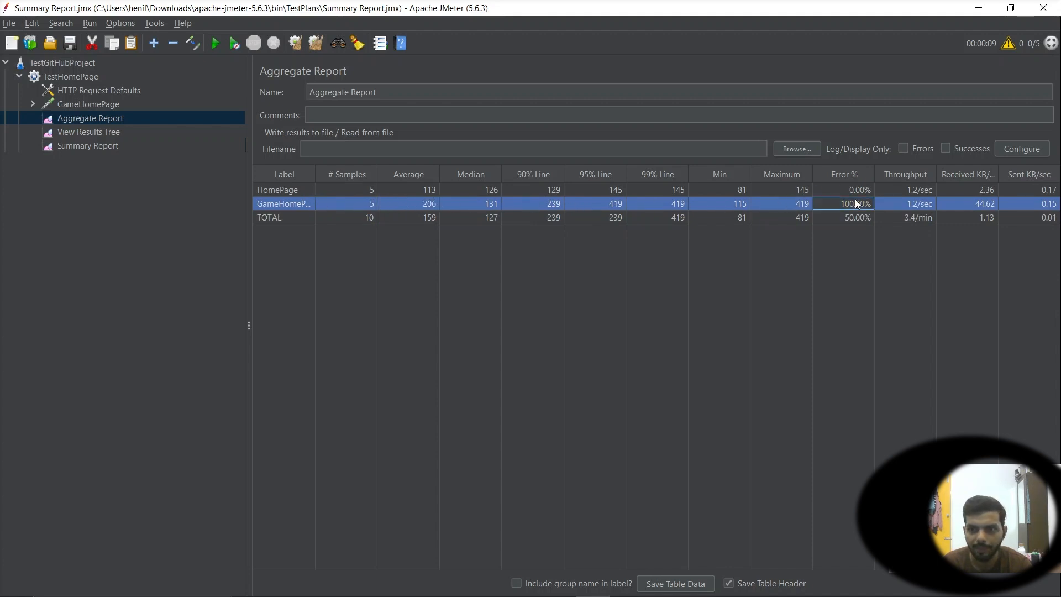
Open the GameHomePage request's Assertion and select its pattern to test
click(33, 103)
click(83, 118)
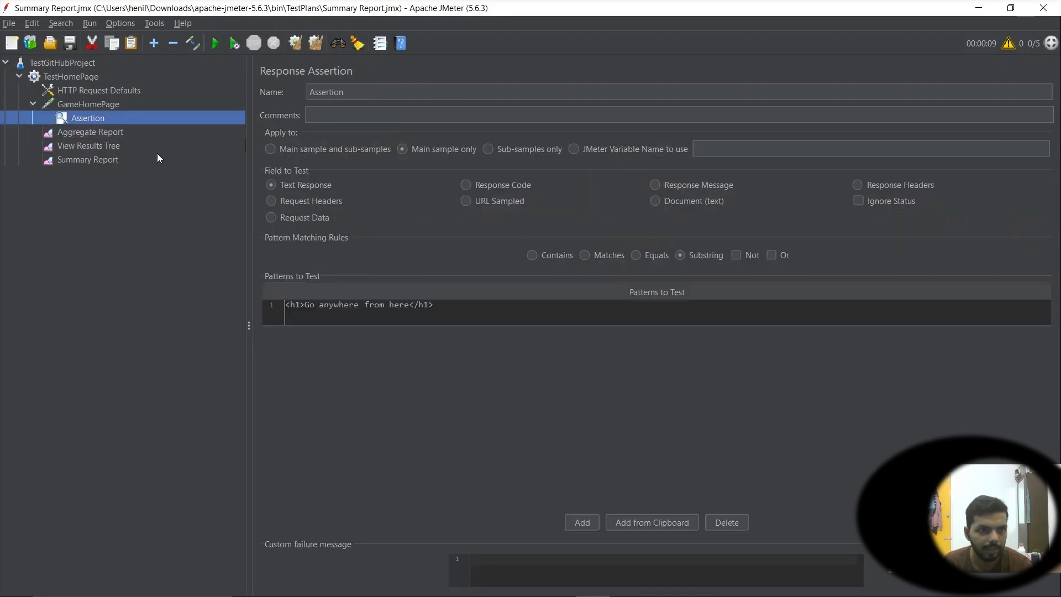
click(447, 312)
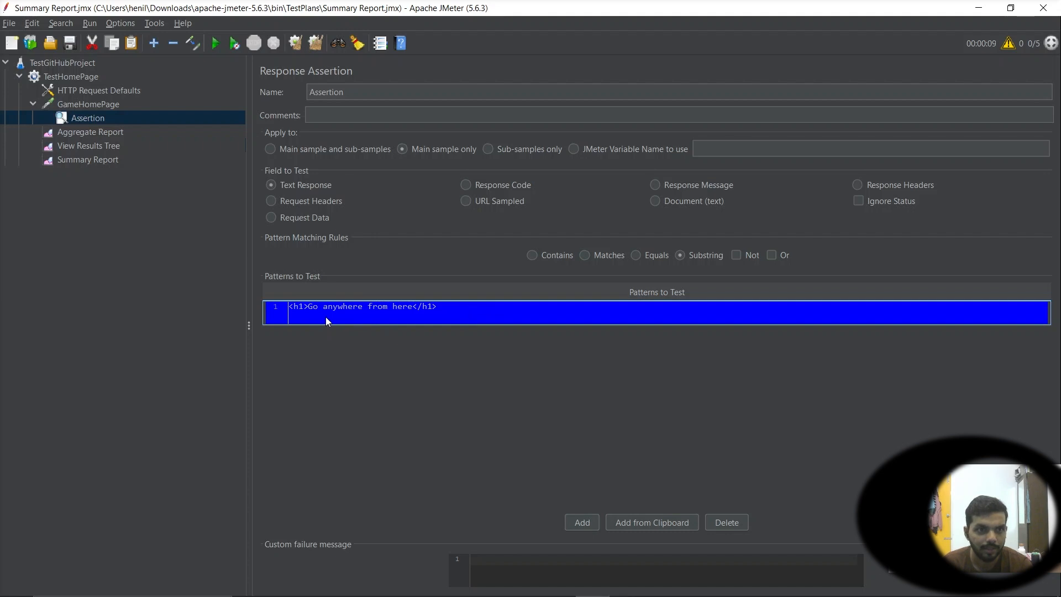
Open the page source of gemezzz.github.io/SpaceSweepers/ in the browser using a view-source: URL
key(alt+Tab)
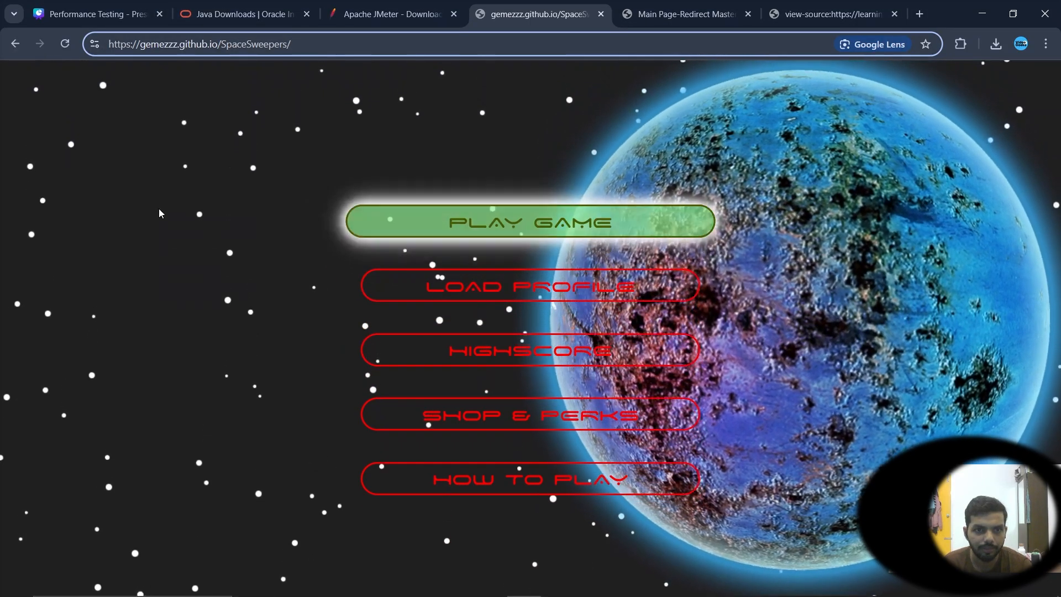
right_click(158, 207)
click(187, 339)
right_click(187, 340)
click(278, 137)
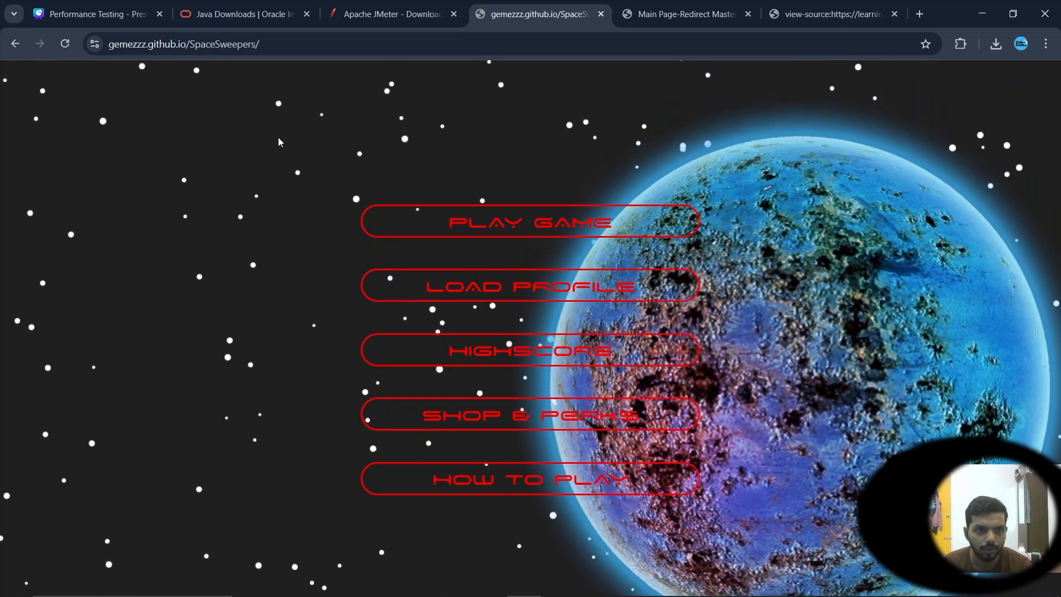
click(217, 49)
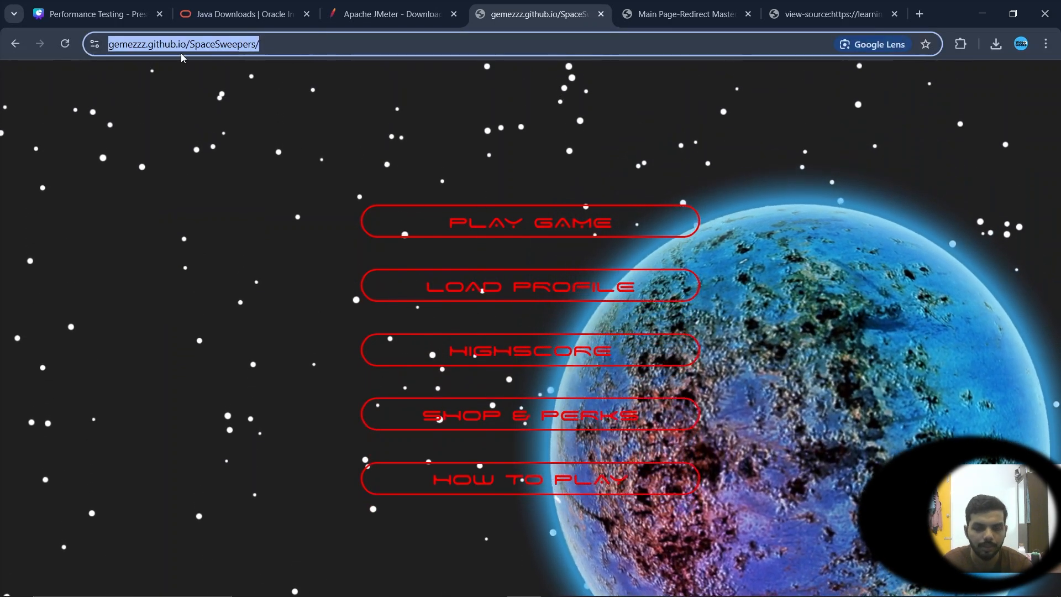
click(181, 53)
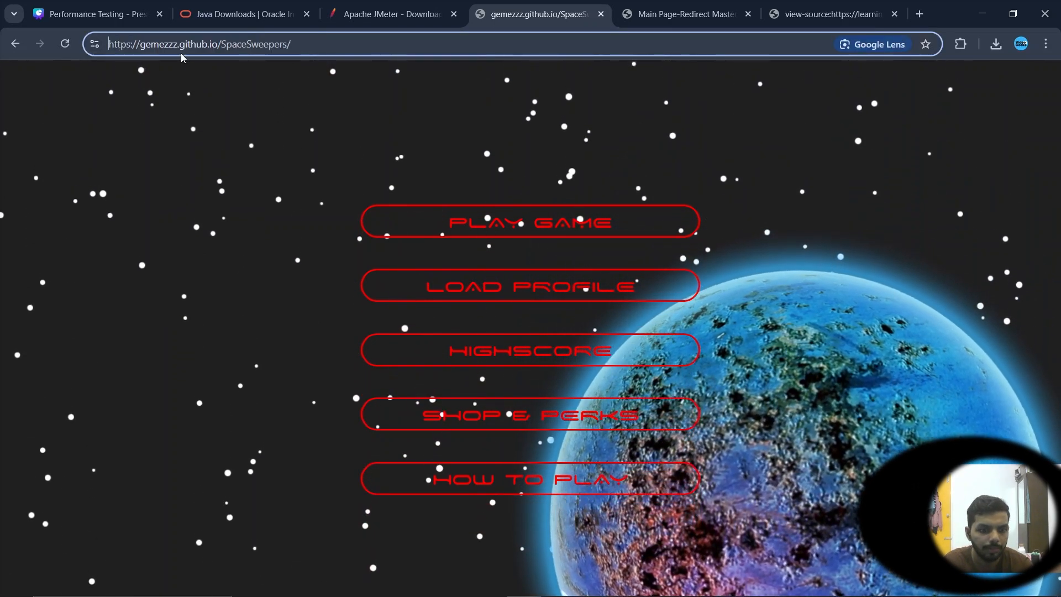
key(Home)
text(view)
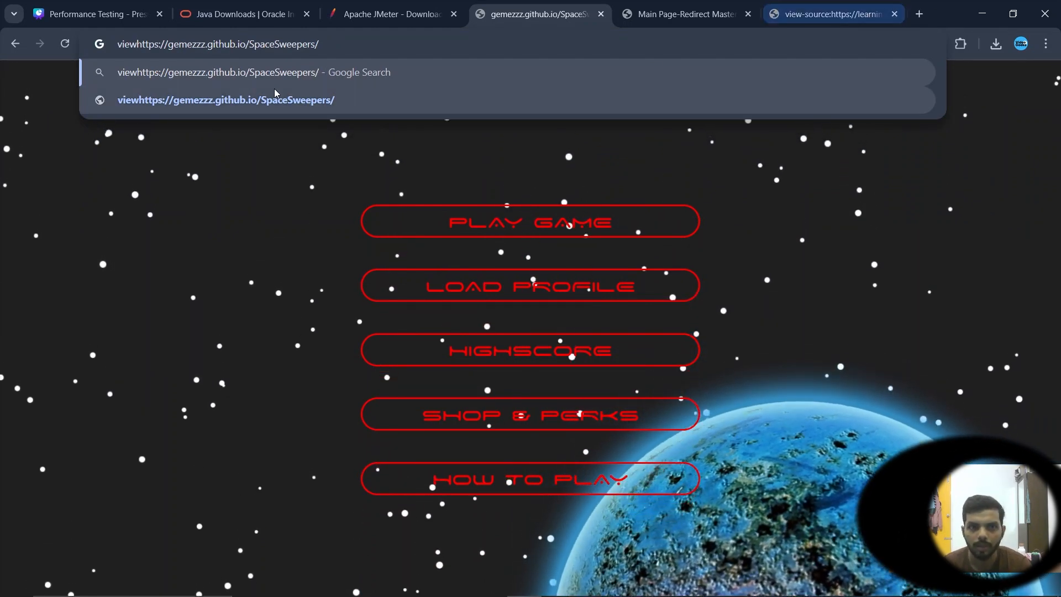
text(-source)
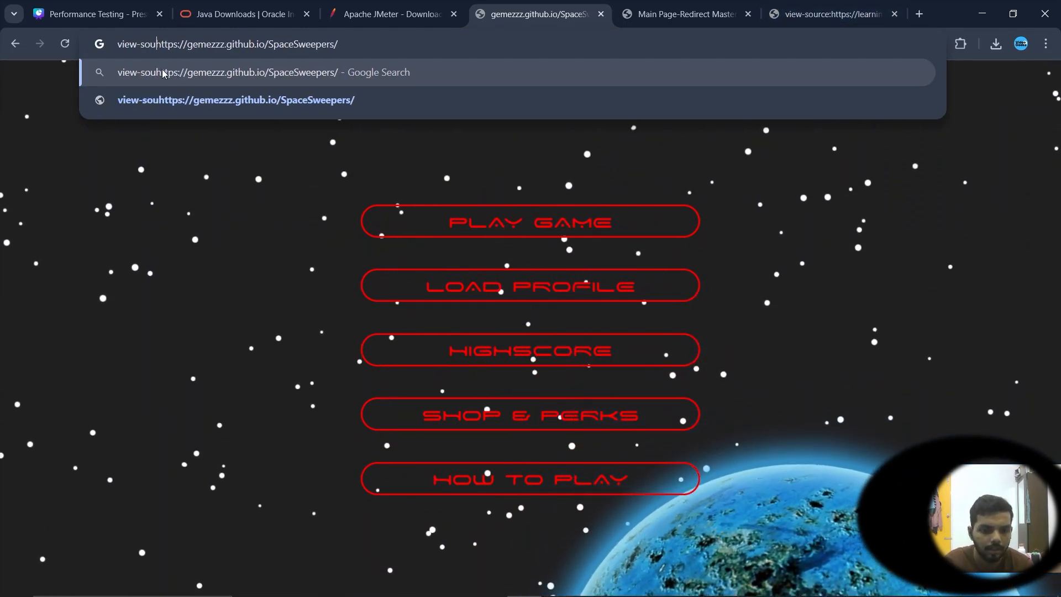
text(:)
key(Return)
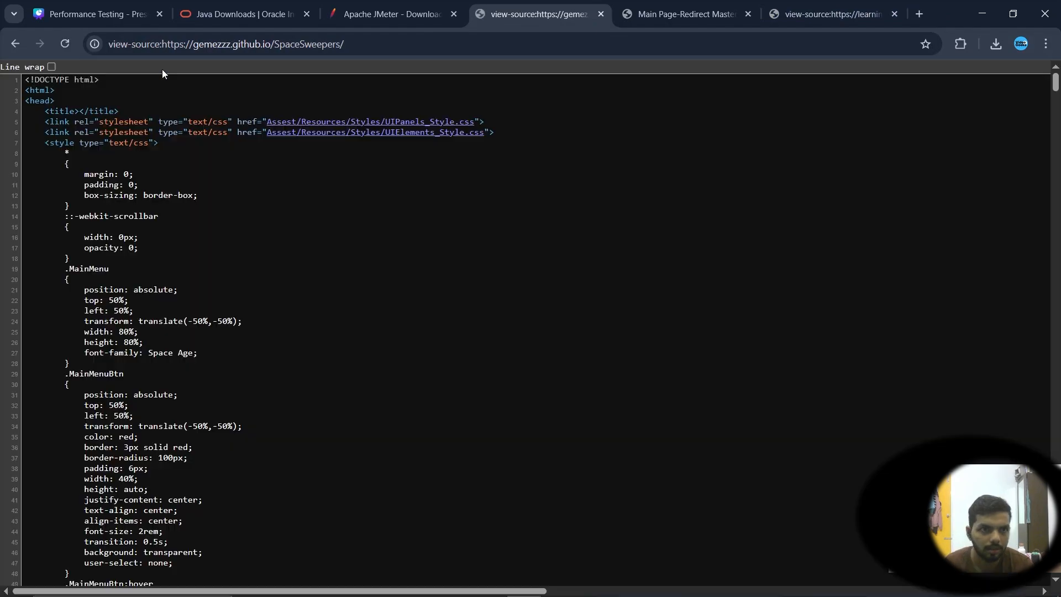
Copy the Main Menu Layer div block from the SpaceSweepers page source
scroll(250, 323, down, 7)
scroll(250, 332, down, 20)
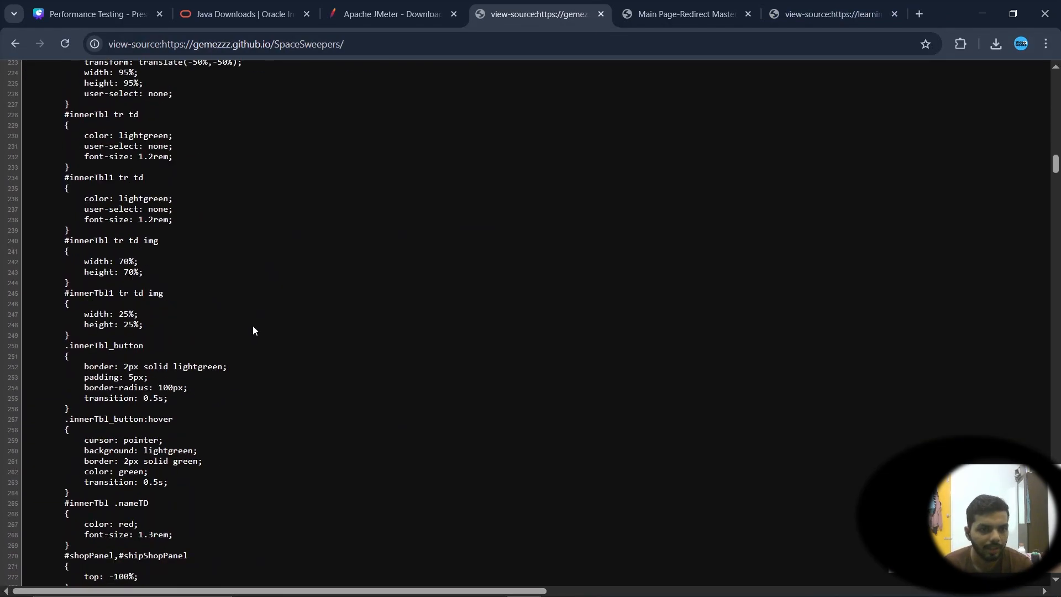
scroll(282, 319, up, 8)
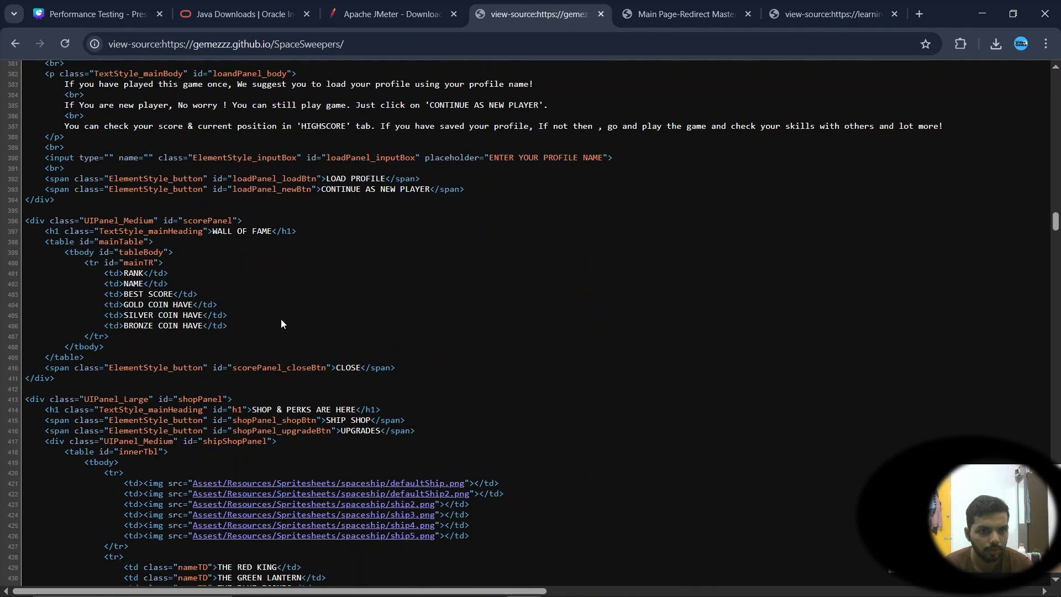
scroll(281, 323, down, 3)
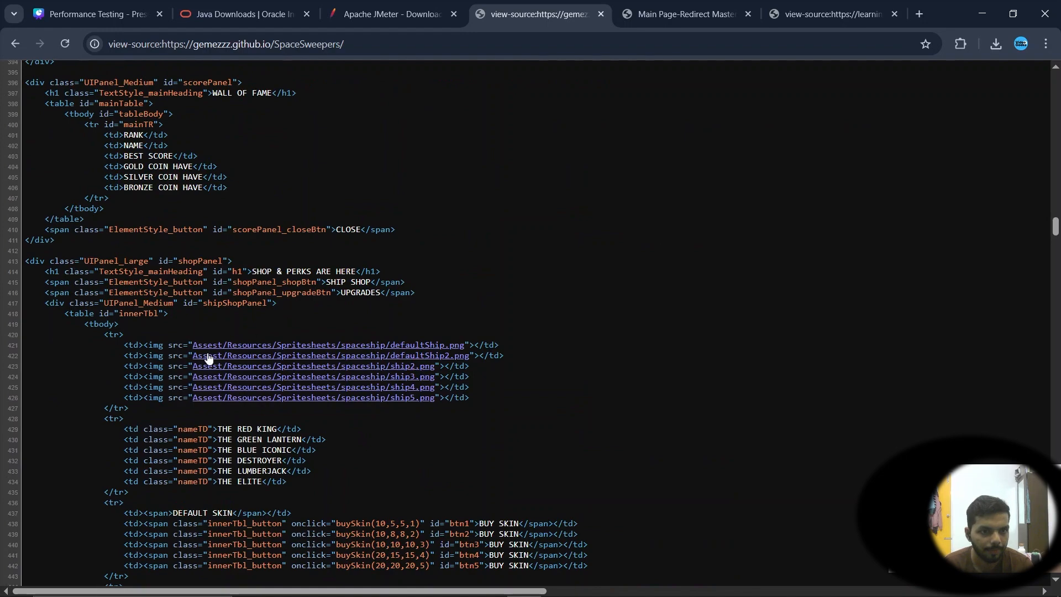
scroll(218, 403, down, 3)
scroll(218, 404, down, 8)
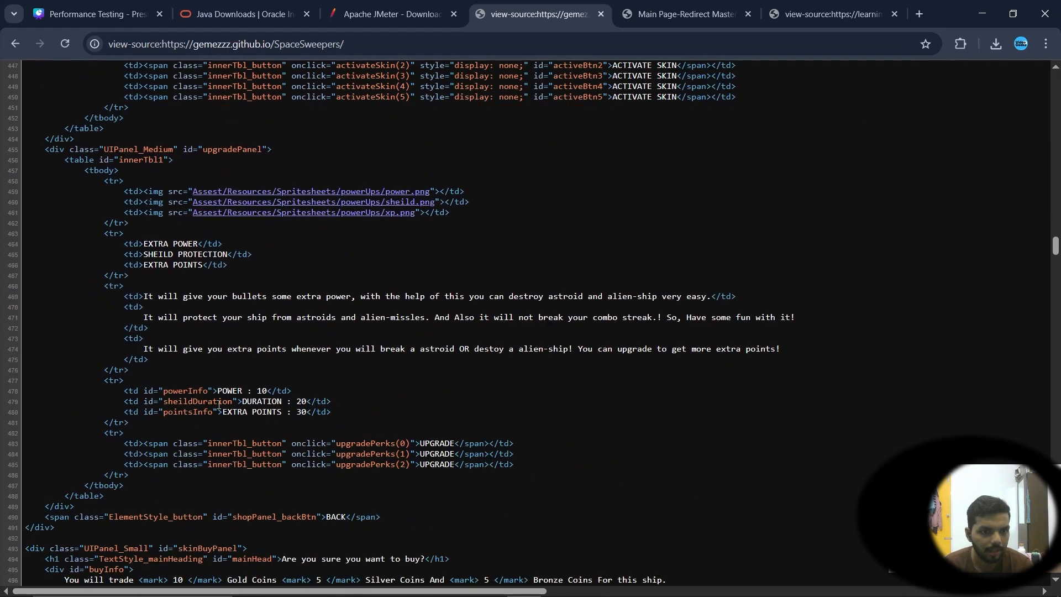
scroll(219, 406, down, 6)
scroll(204, 395, up, 20)
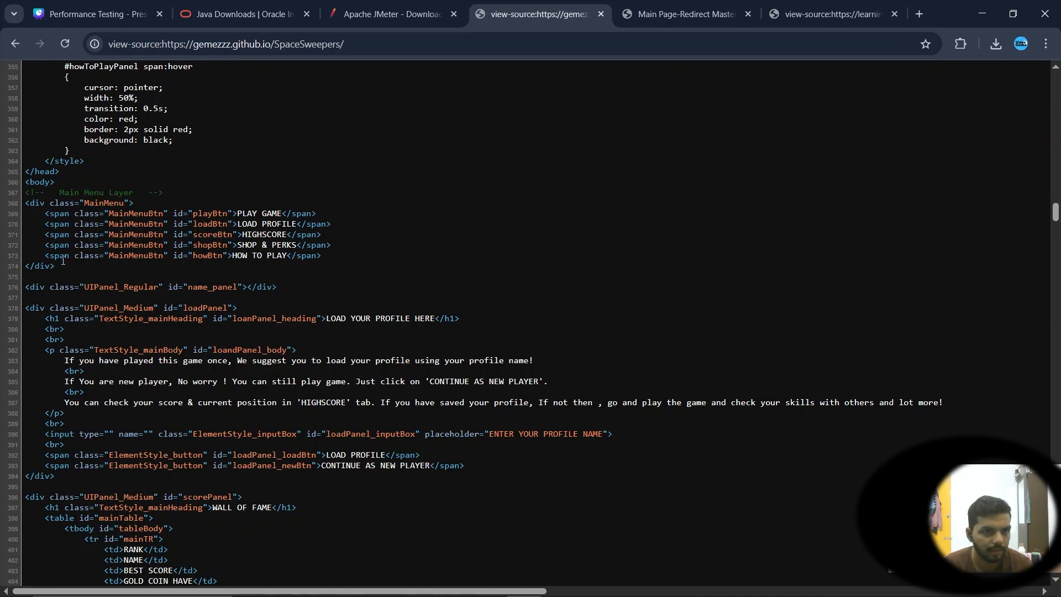
drag(61, 264, 26, 193)
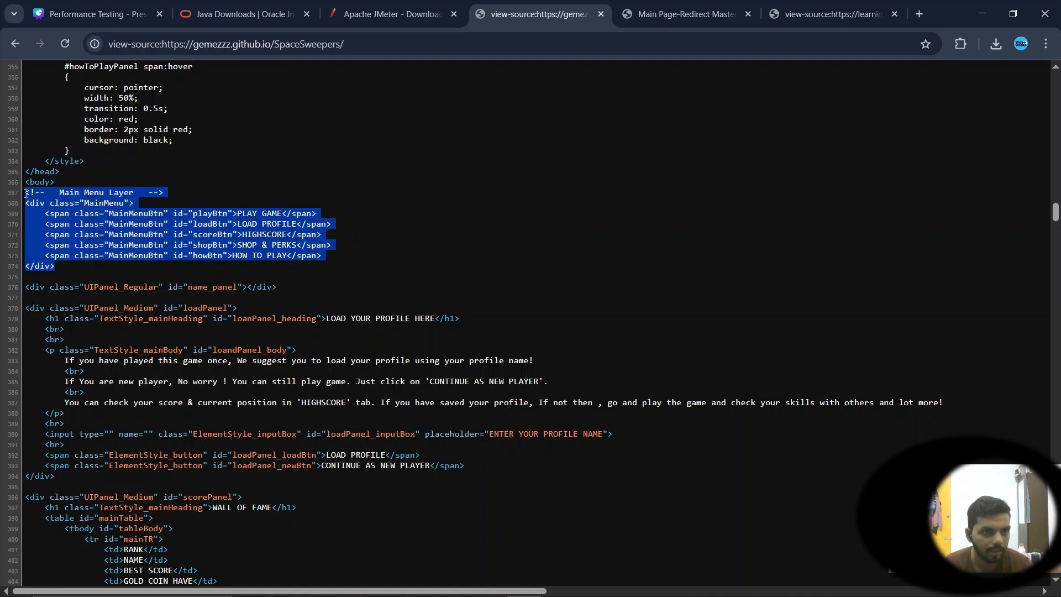
right_click(101, 208)
click(101, 221)
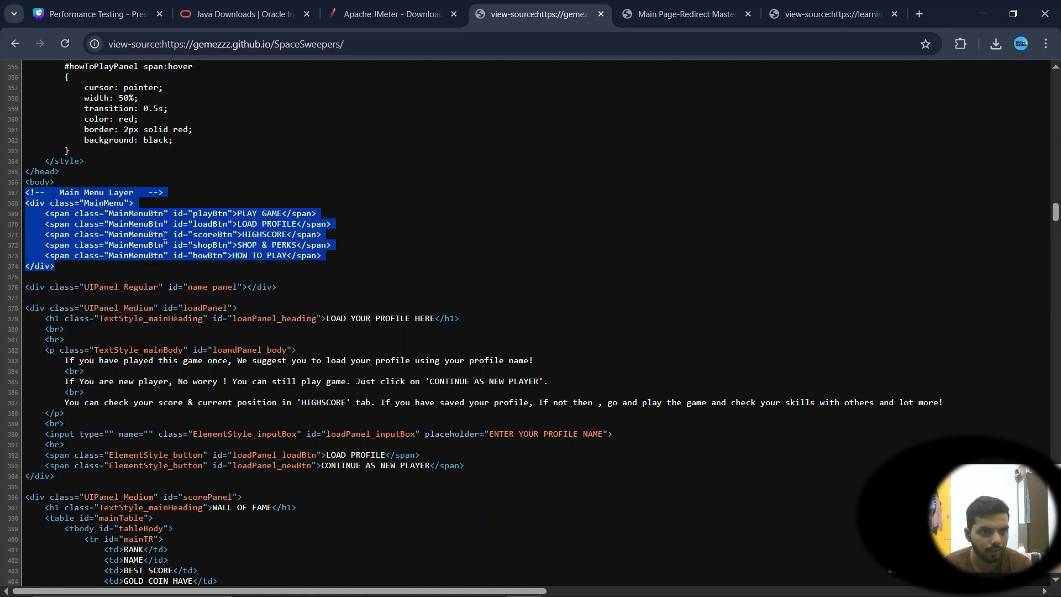
Replace the Response Assertion's pattern to test with the copied Main Menu div block
key(alt+Tab)
click(414, 330)
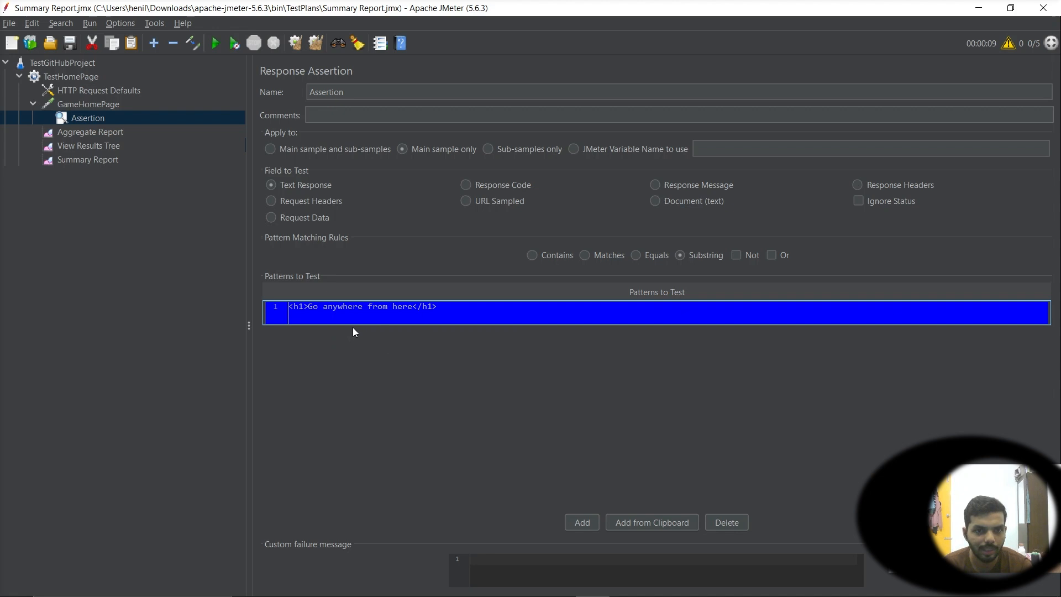
double_click(401, 310)
key(ctrl+a)
key(ctrl+v)
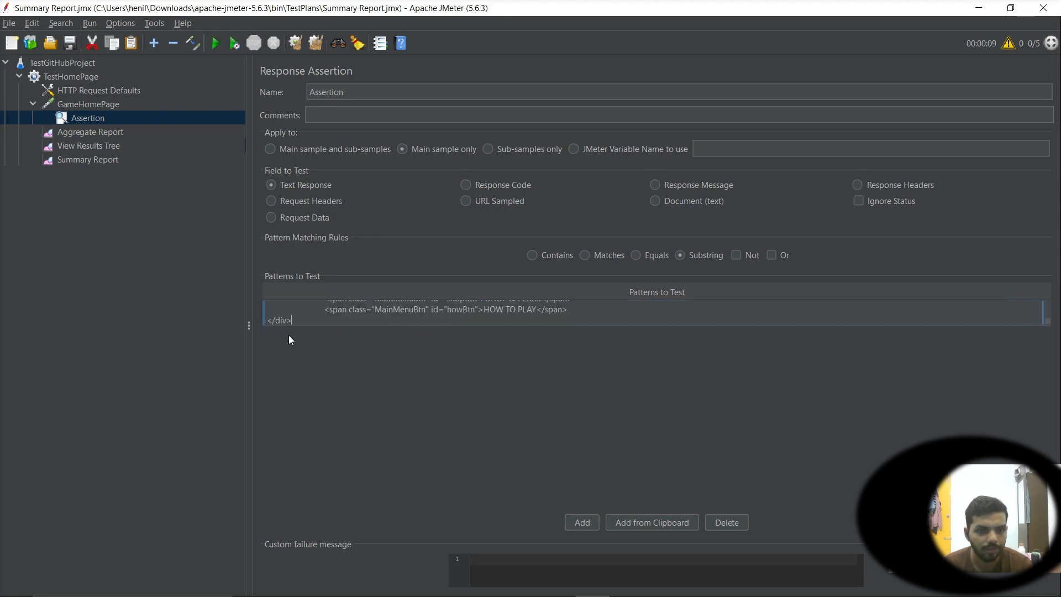
click(456, 376)
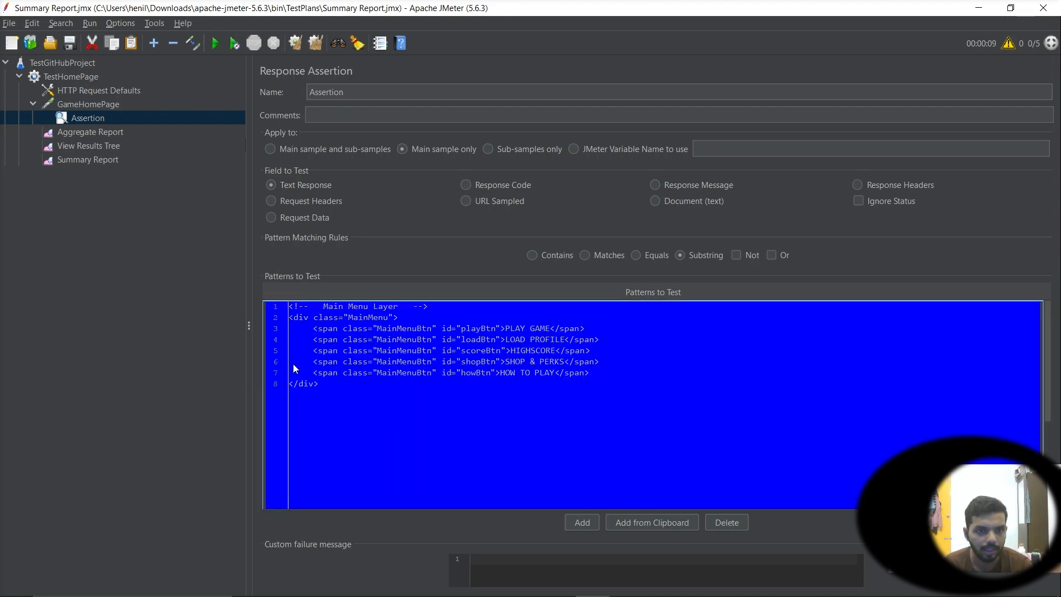
click(142, 320)
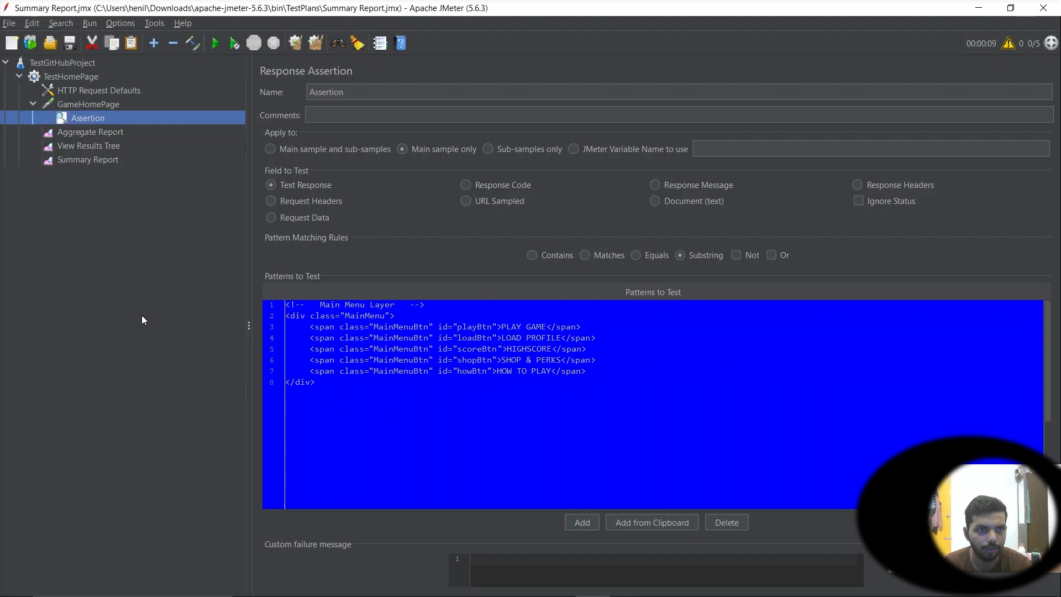
Clear all previous results from the test plan's listeners
click(81, 108)
click(89, 132)
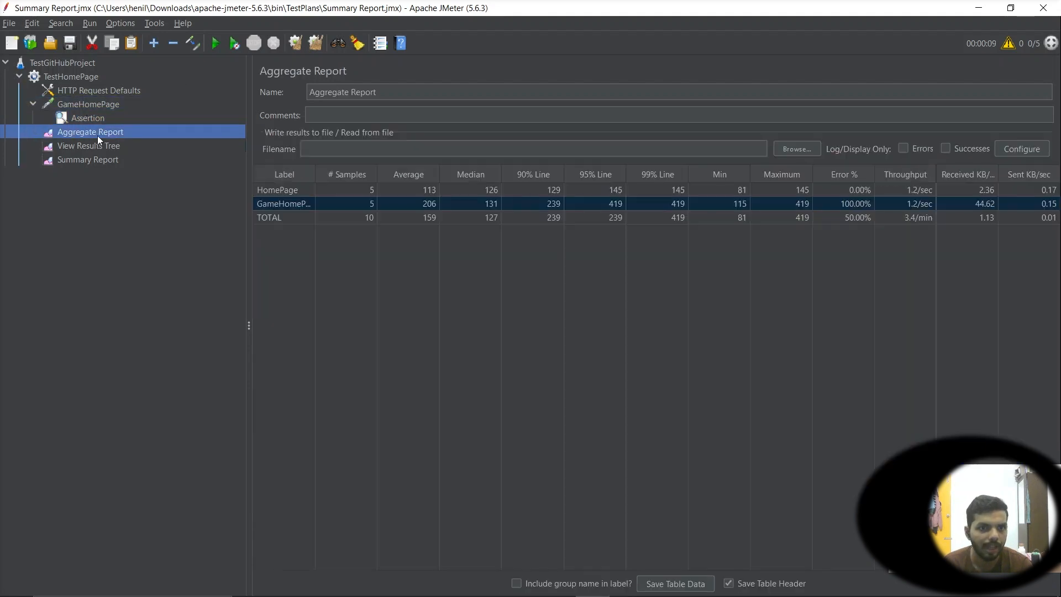
click(312, 43)
click(68, 145)
click(73, 160)
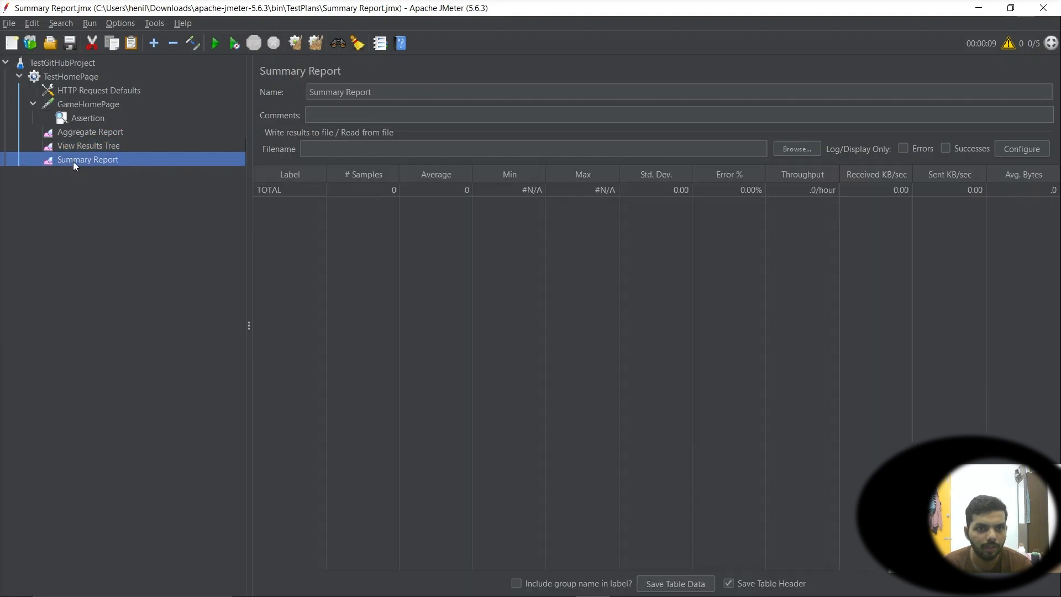
click(78, 145)
click(81, 131)
click(81, 158)
click(78, 136)
click(80, 145)
click(82, 158)
click(82, 137)
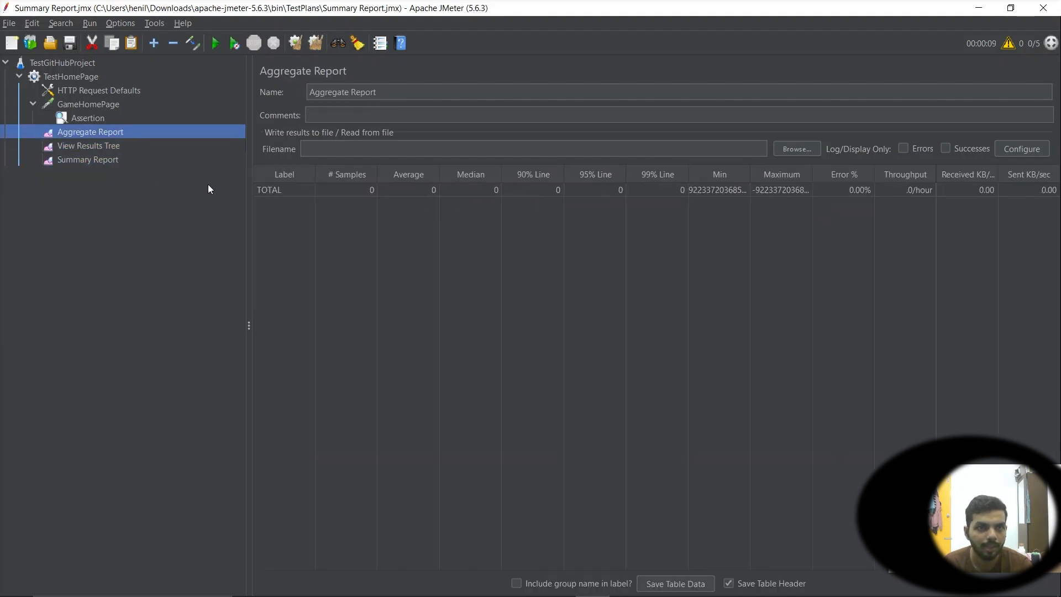
Run the test plan and inspect the GameHomePage row in the Aggregate Report
click(216, 44)
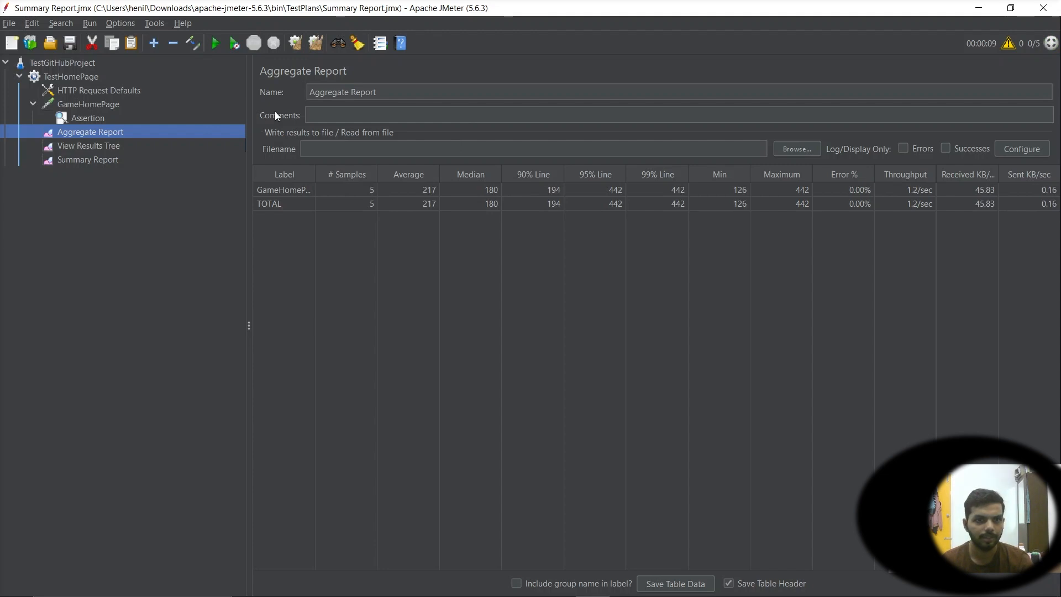
click(859, 204)
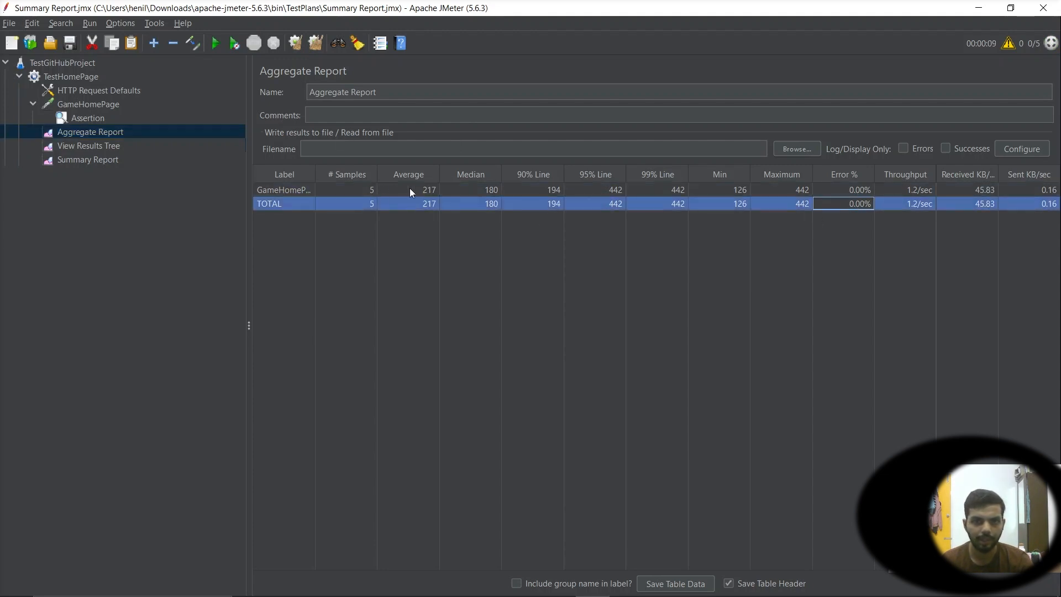
click(419, 206)
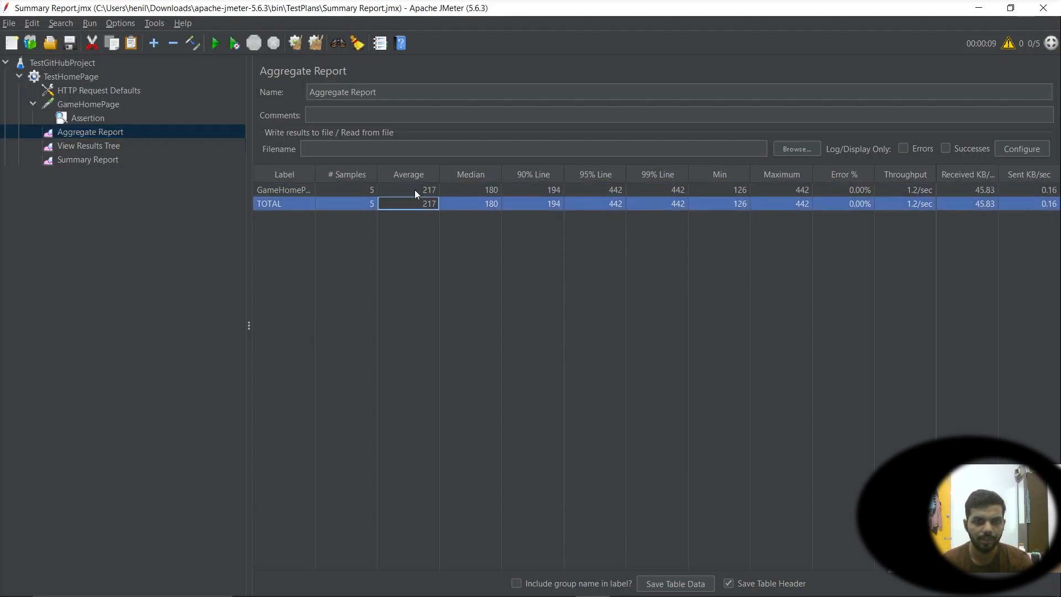
click(414, 190)
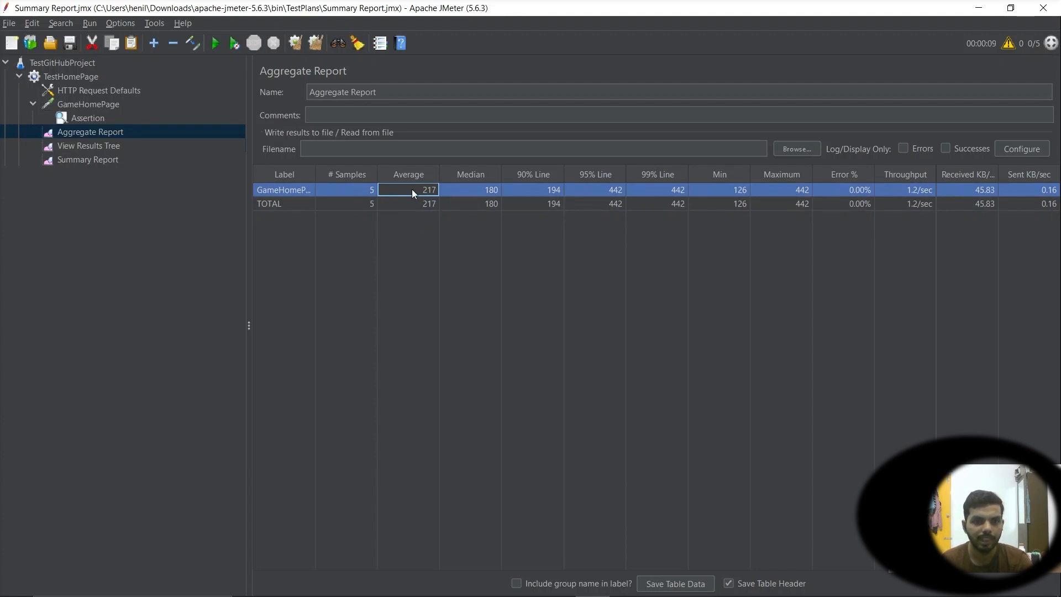
Review the earlier test page in the browser and the GameHomePage statistics in the Aggregate and Summary Reports
key(alt+Tab)
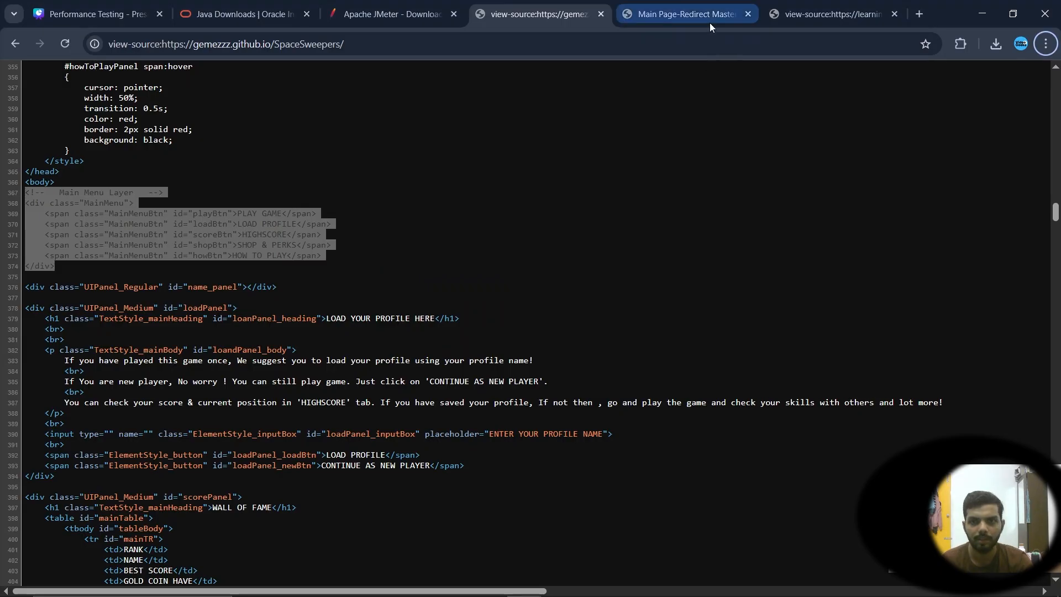
click(710, 23)
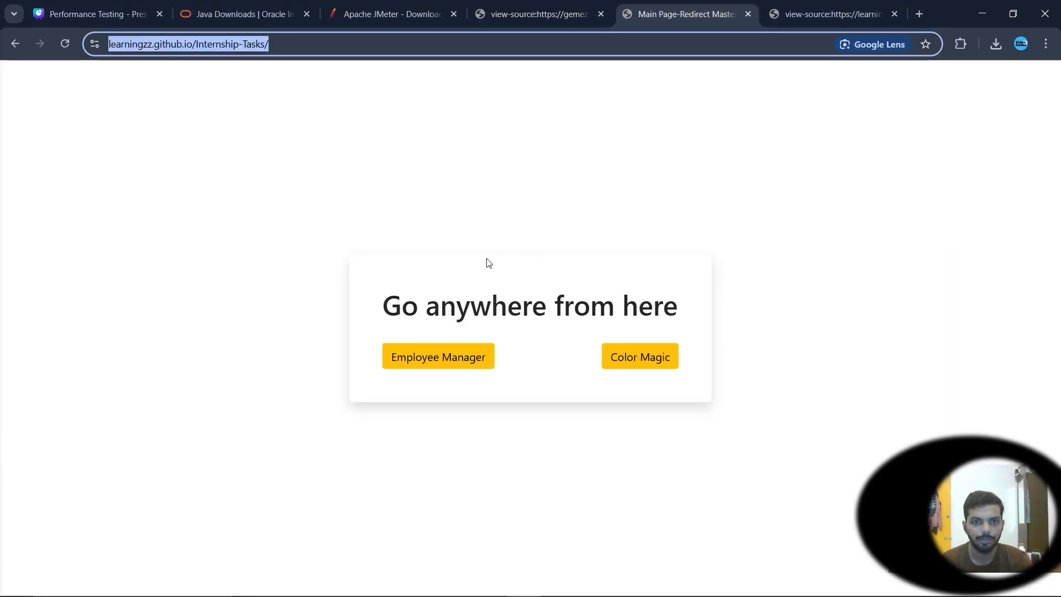
click(177, 280)
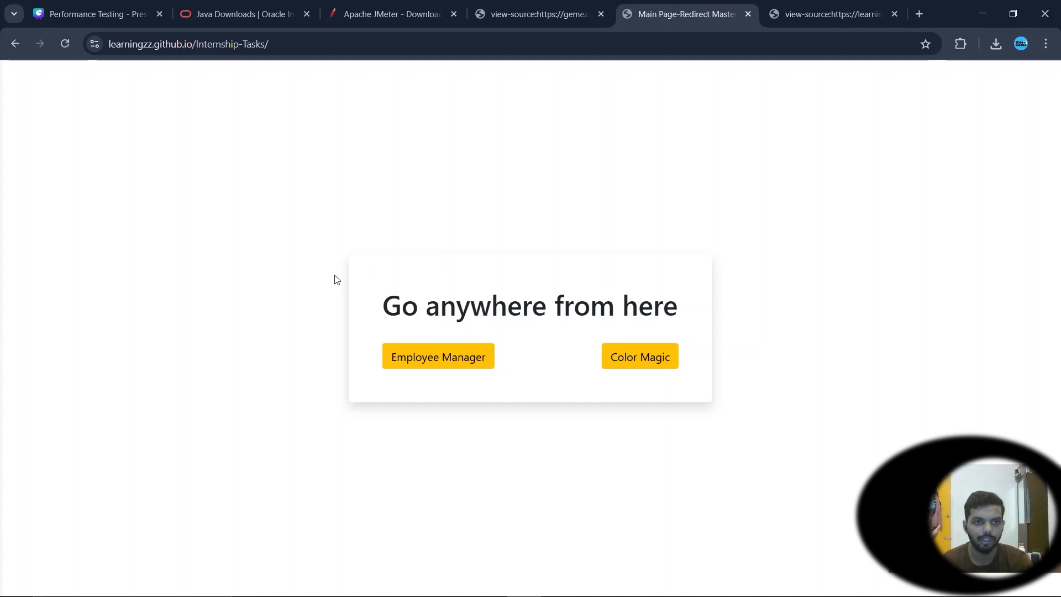
key(alt+Tab)
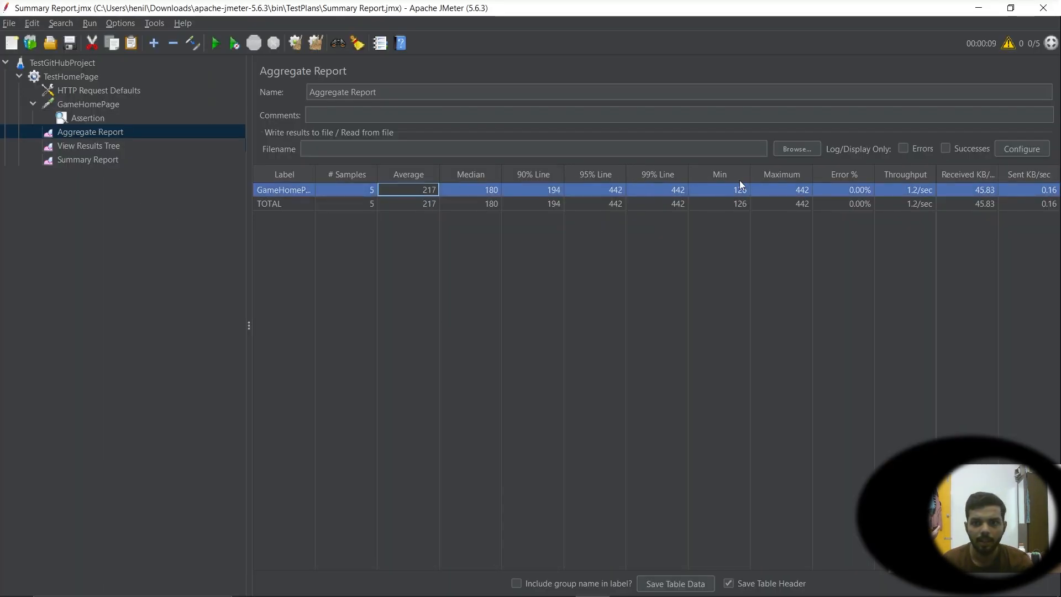
click(967, 190)
click(639, 191)
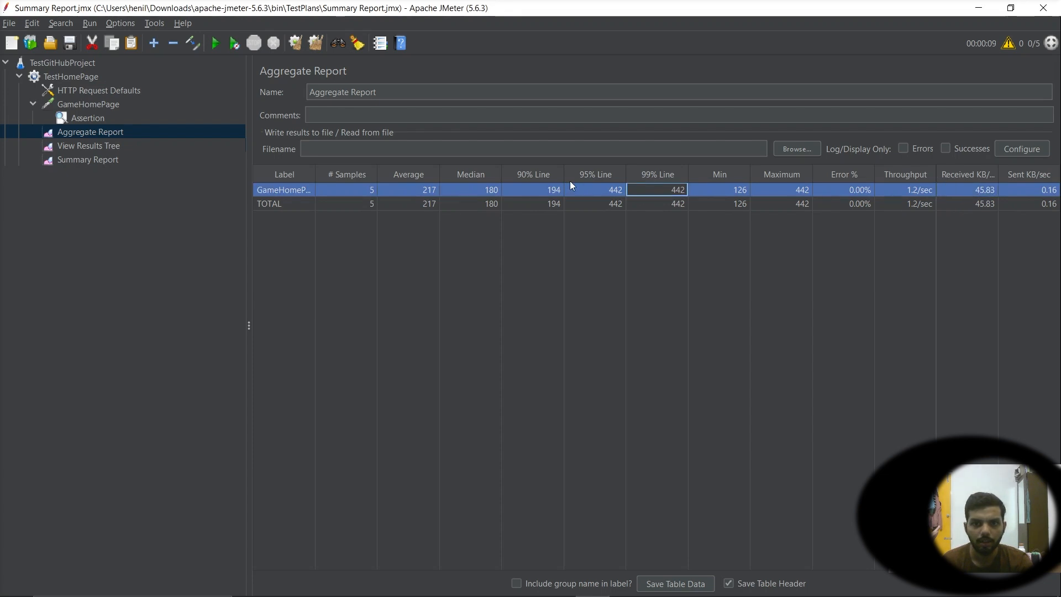
click(569, 179)
click(528, 194)
click(88, 160)
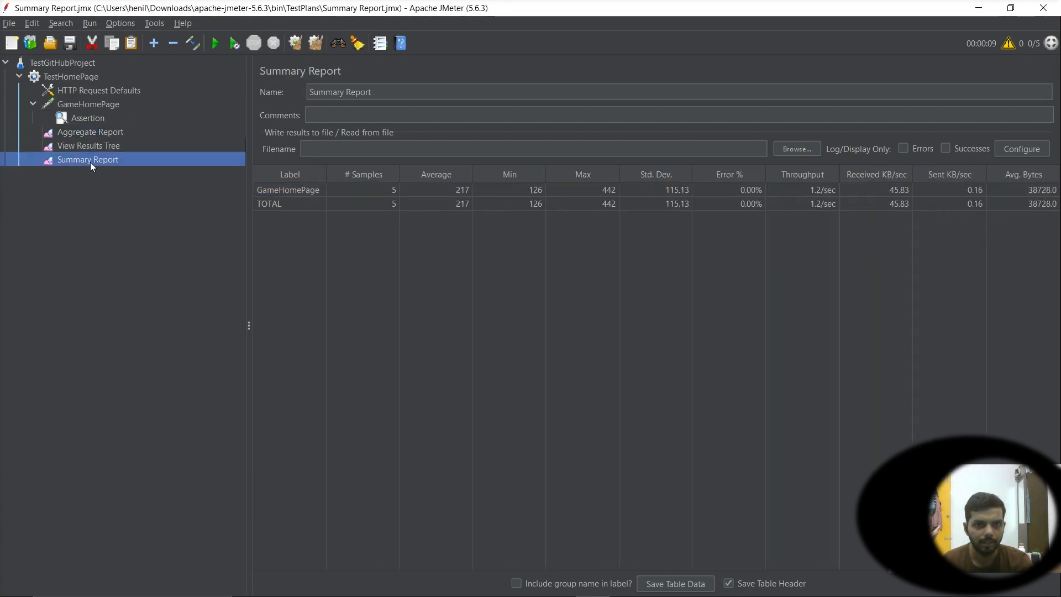
click(585, 191)
click(614, 204)
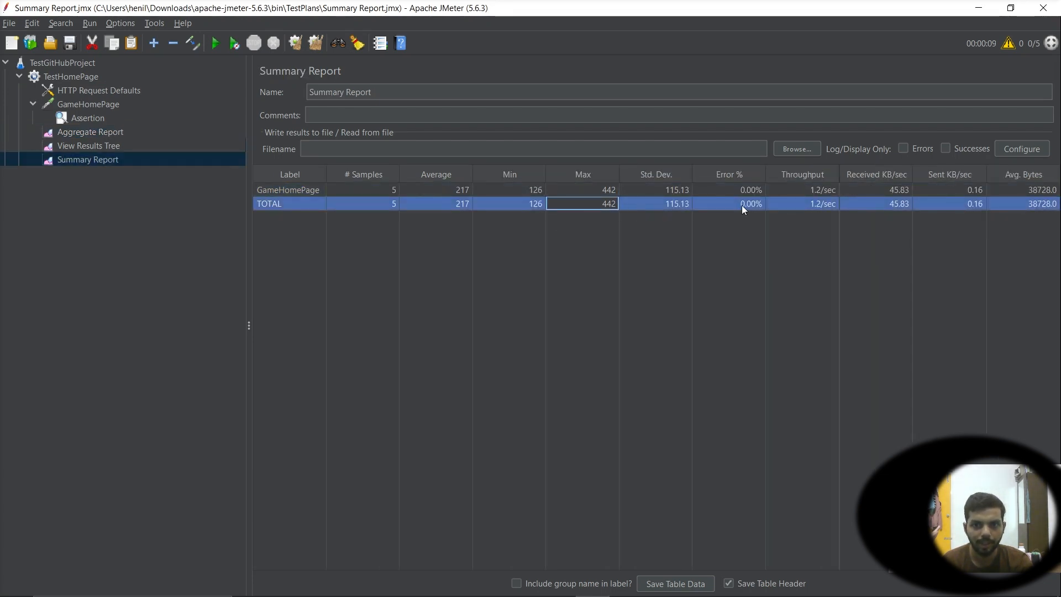
click(594, 191)
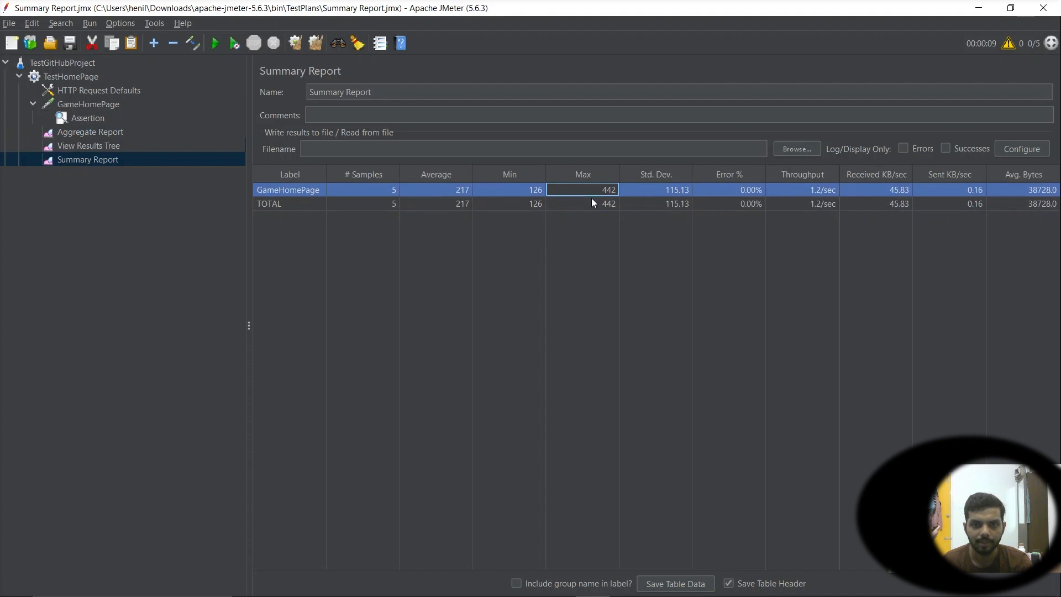
click(597, 203)
click(527, 191)
click(543, 203)
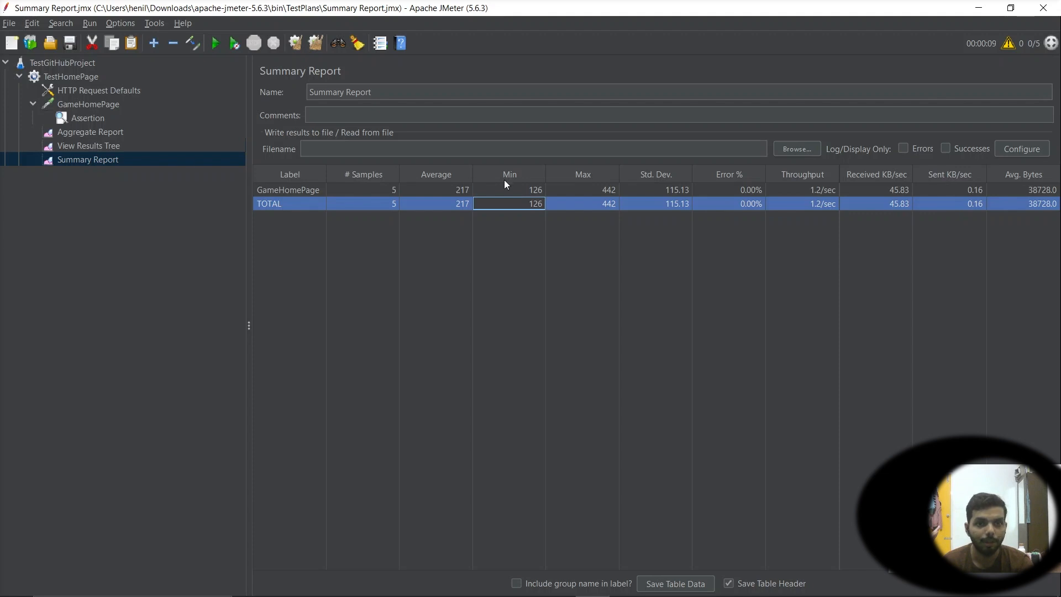
Set the TestHomePage thread group's number of threads to 5000
click(88, 92)
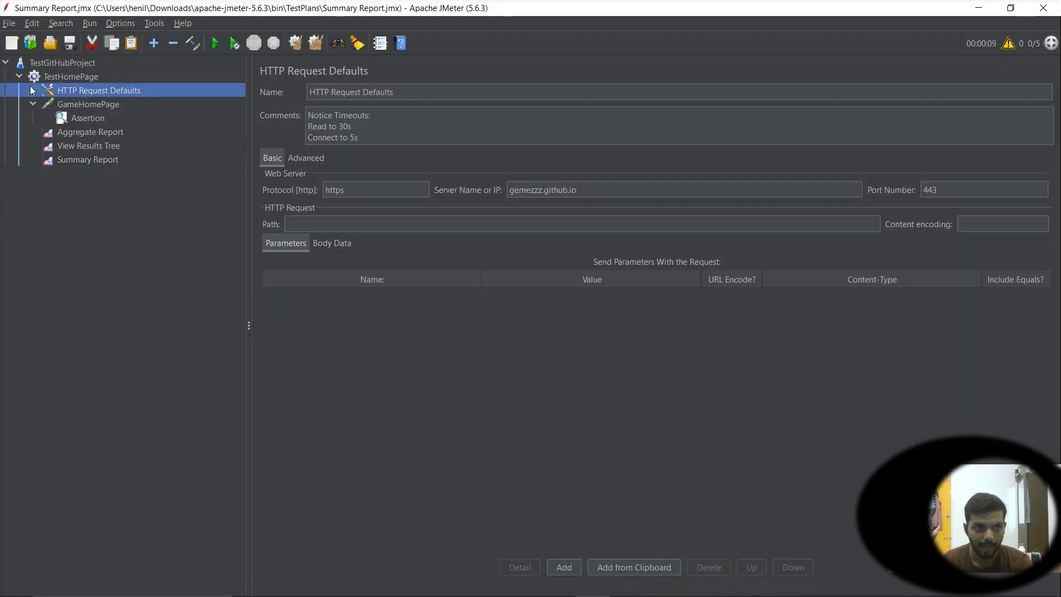
click(46, 80)
key(Tab)
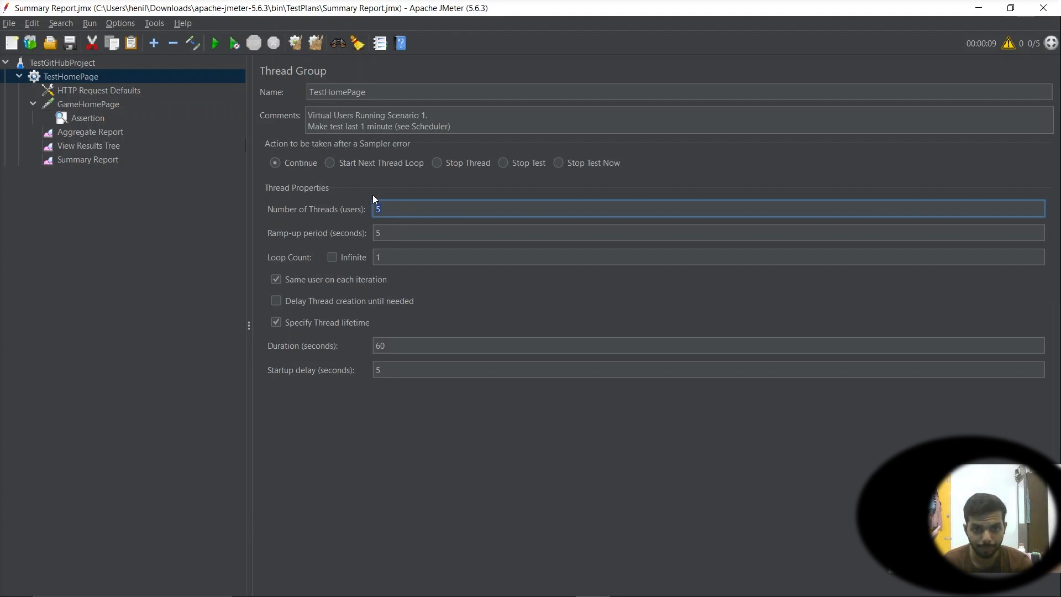
click(392, 212)
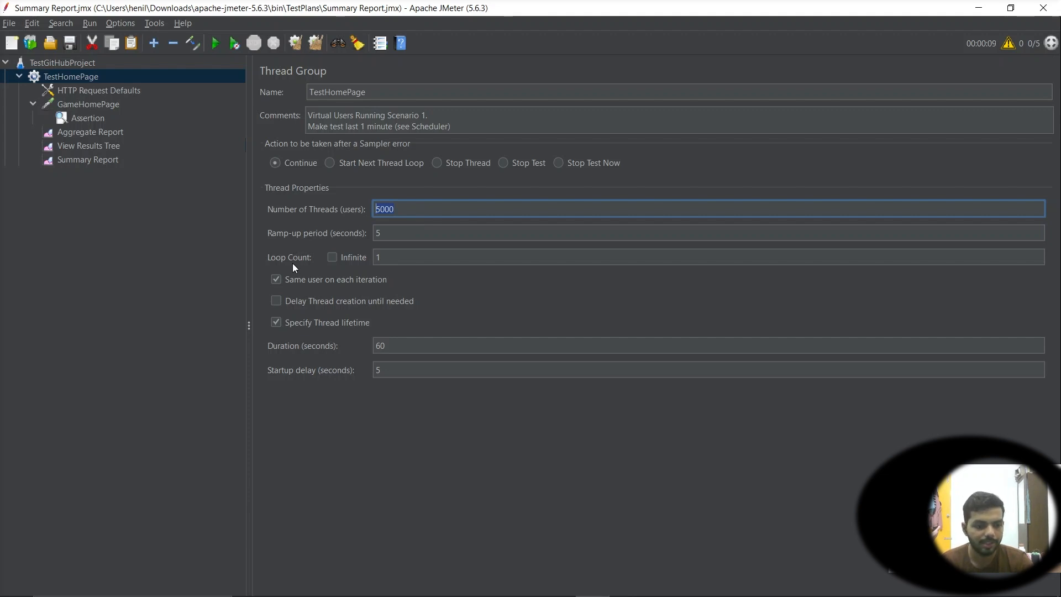
Open Task Manager and examine the CPU and memory performance graphs
key(ctrl+shift+Escape)
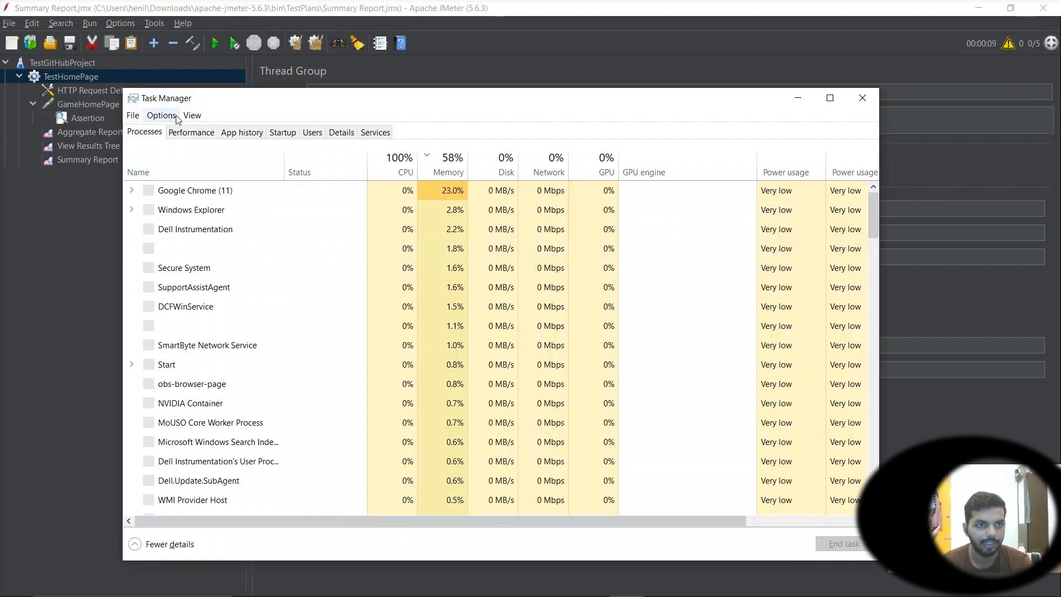
click(192, 134)
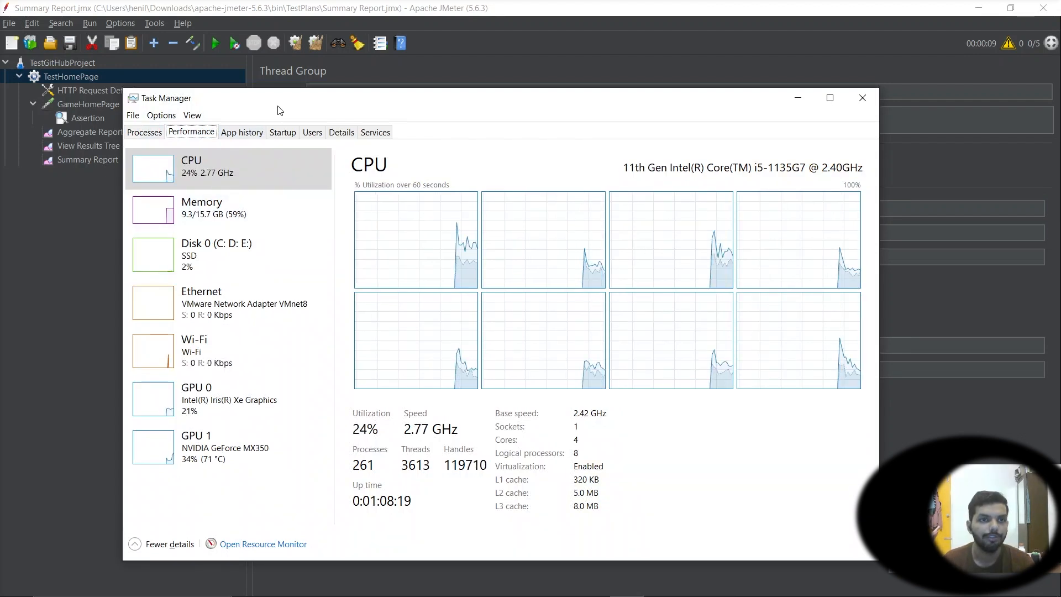
drag(311, 109, 358, 79)
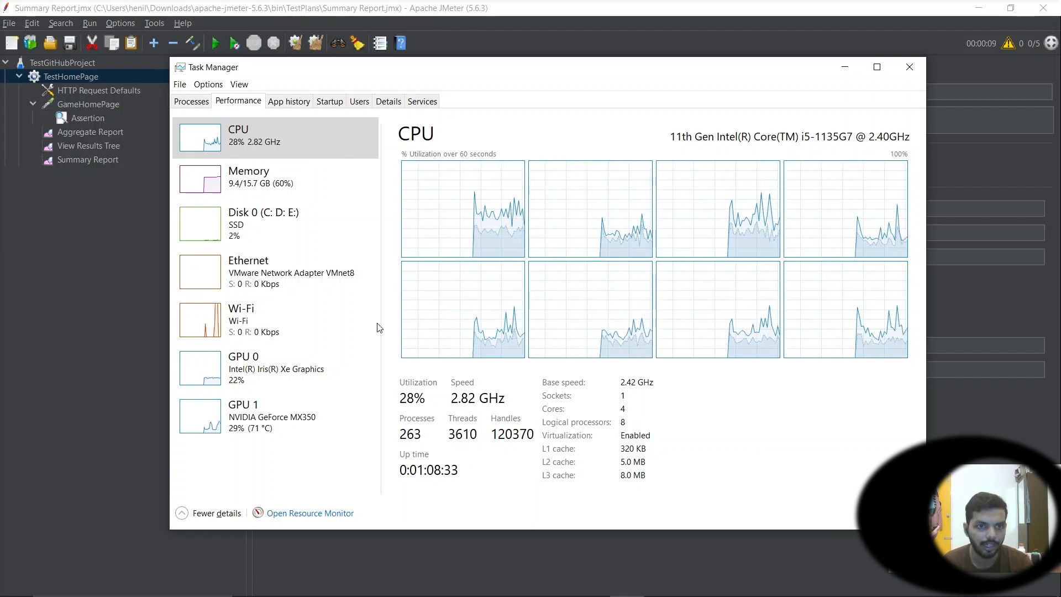
click(294, 187)
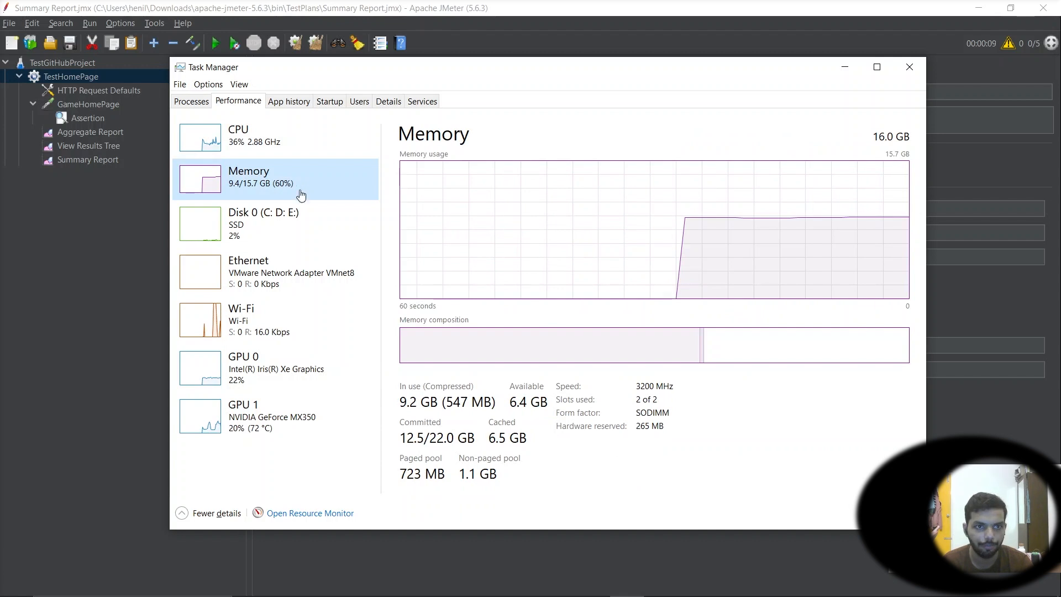
click(292, 148)
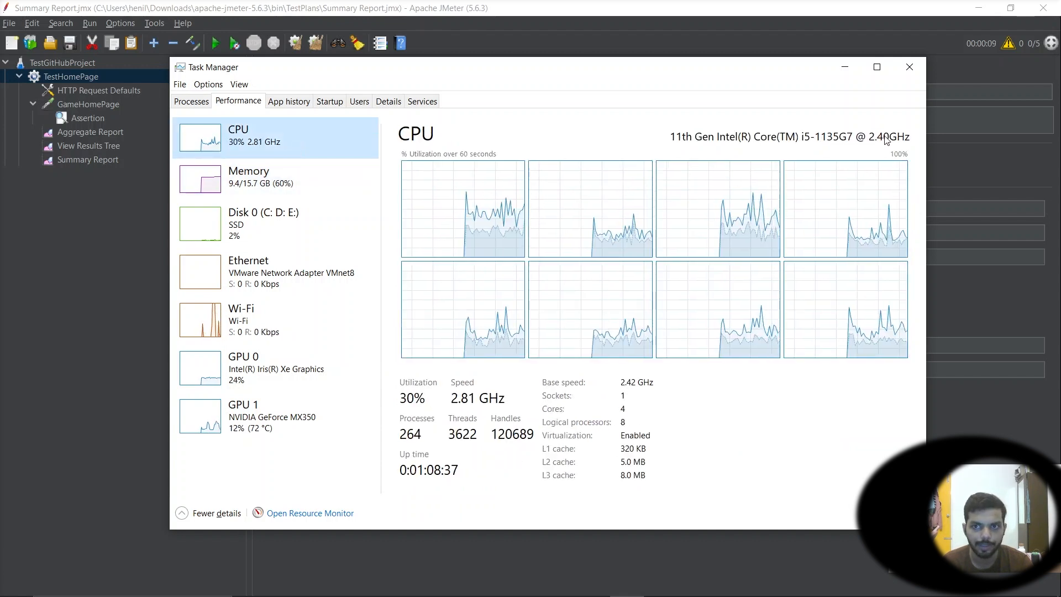
click(909, 67)
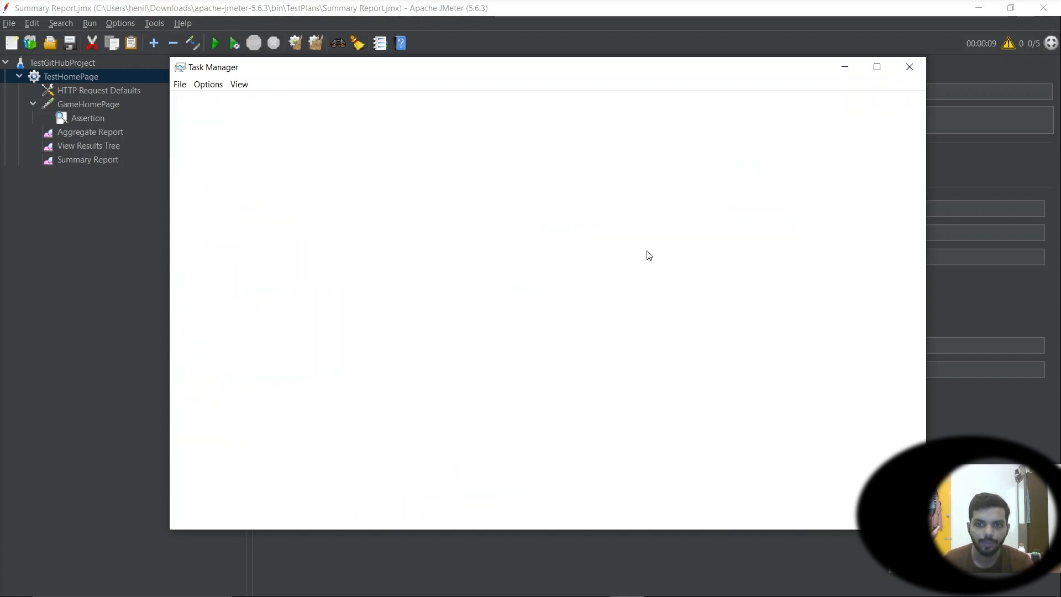
Set the TestHomePage thread group's number of threads to 50
click(411, 209)
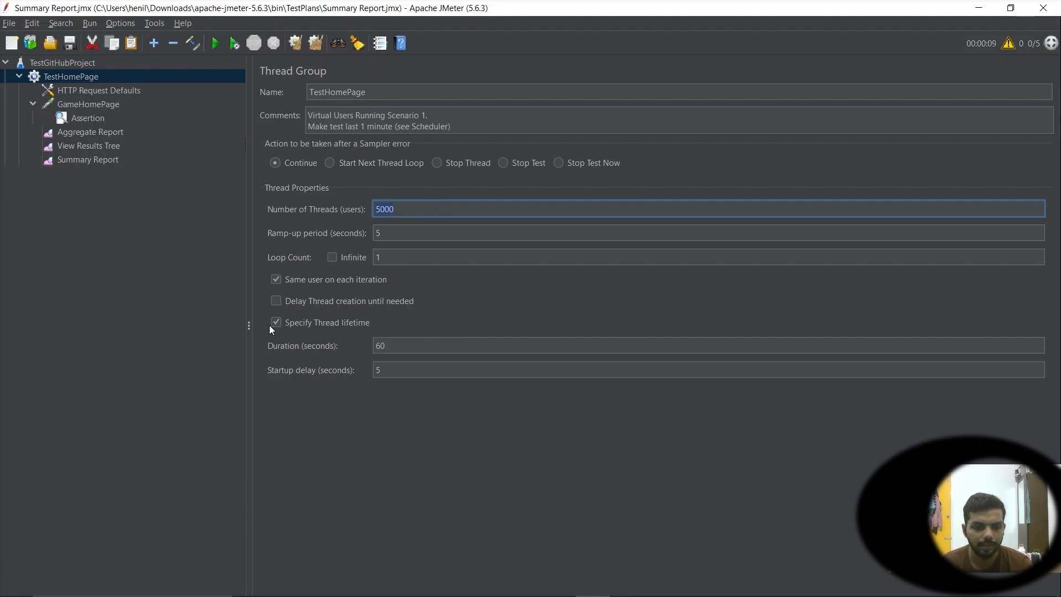
text(50)
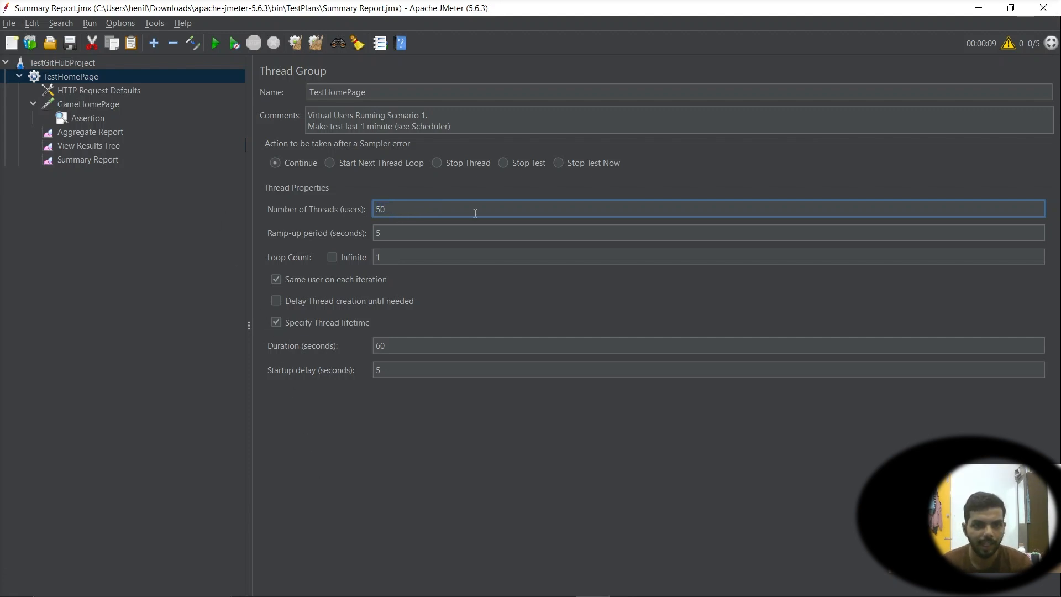